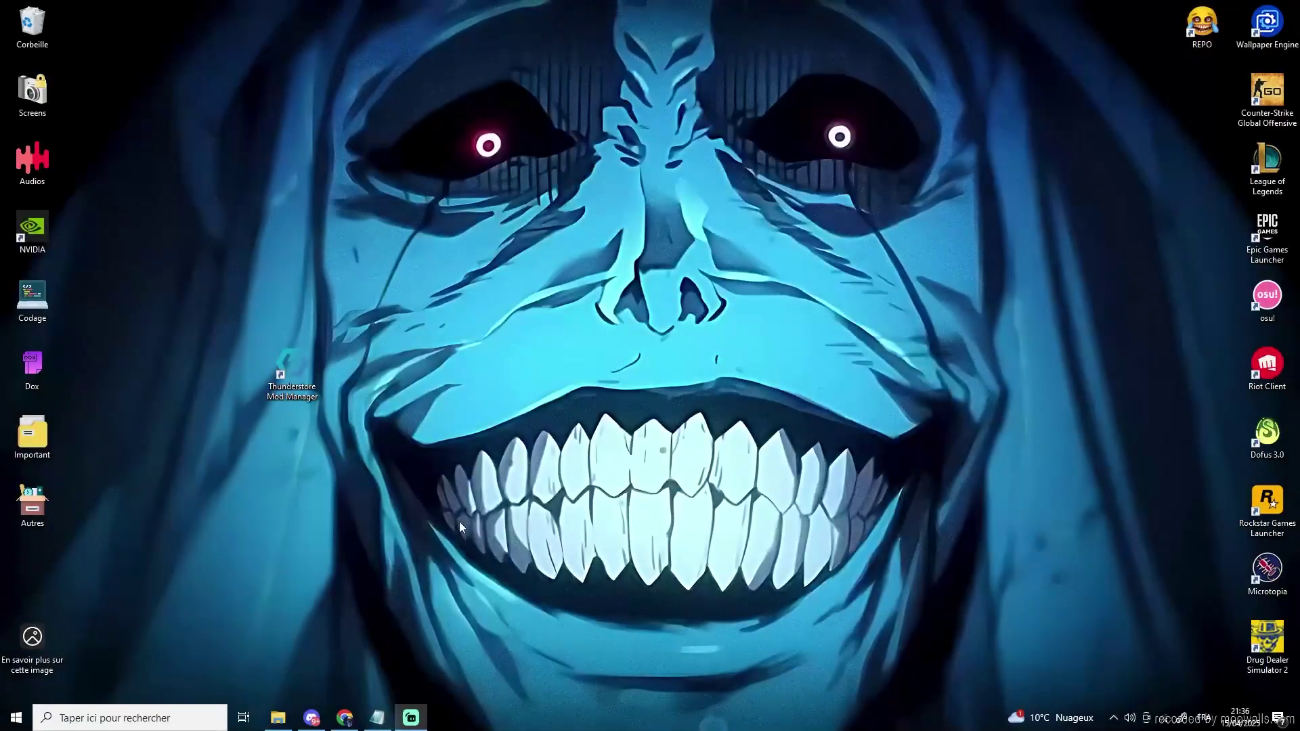
- Launch Thunderstore Mod Manager and choose R.E.P.O. as the game, found by searching 'repo'
double_click(294, 381)
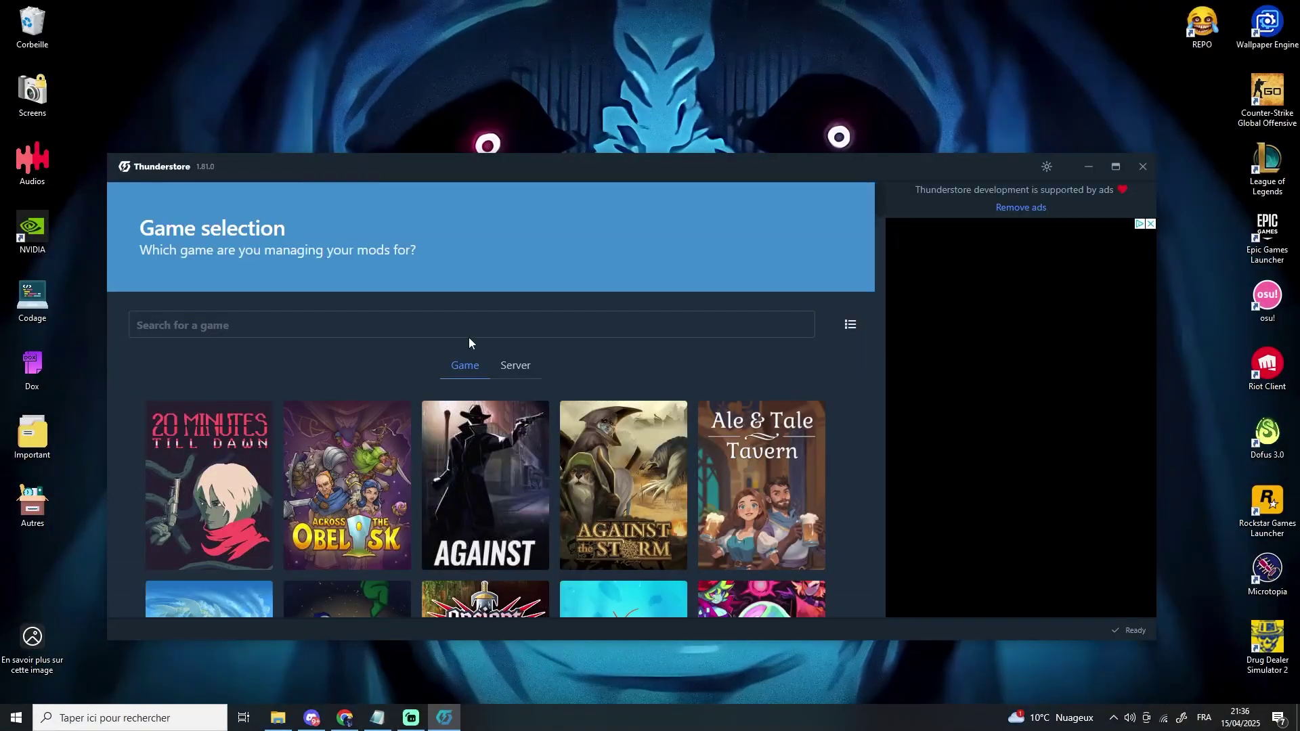
click(469, 333)
text(repo)
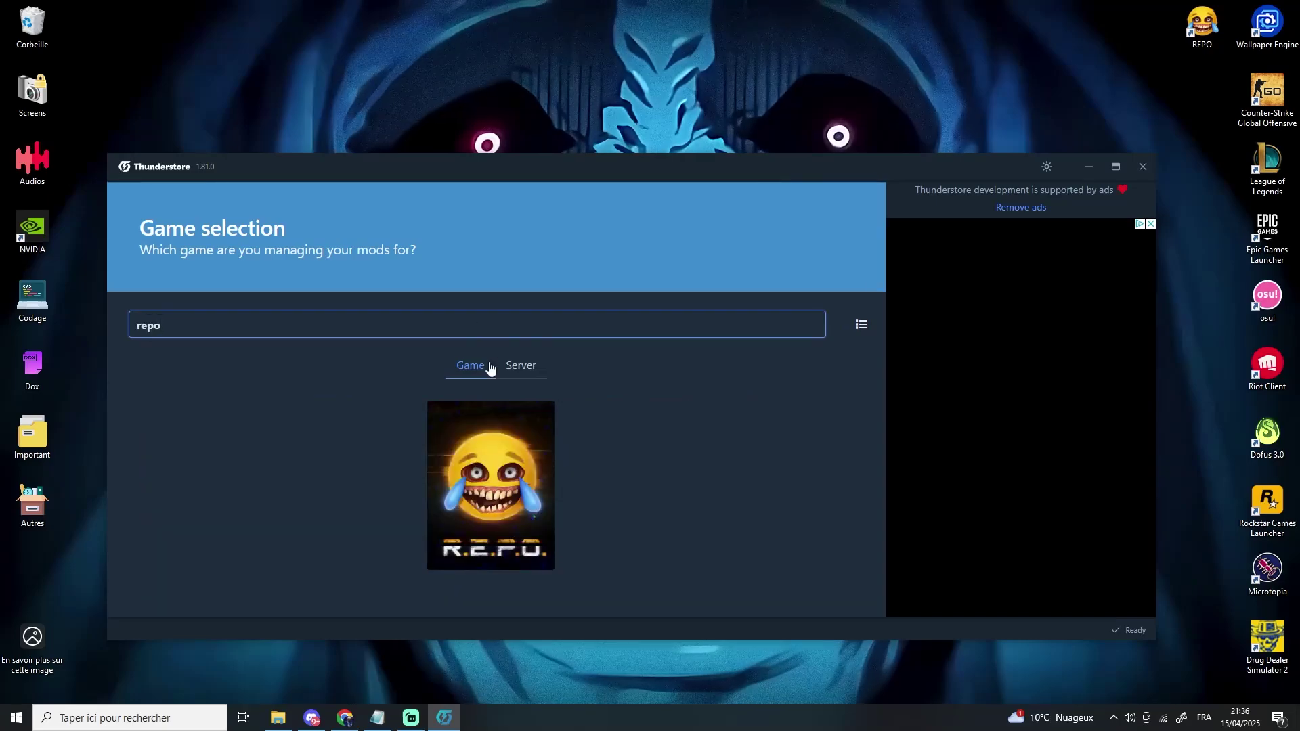
click(497, 474)
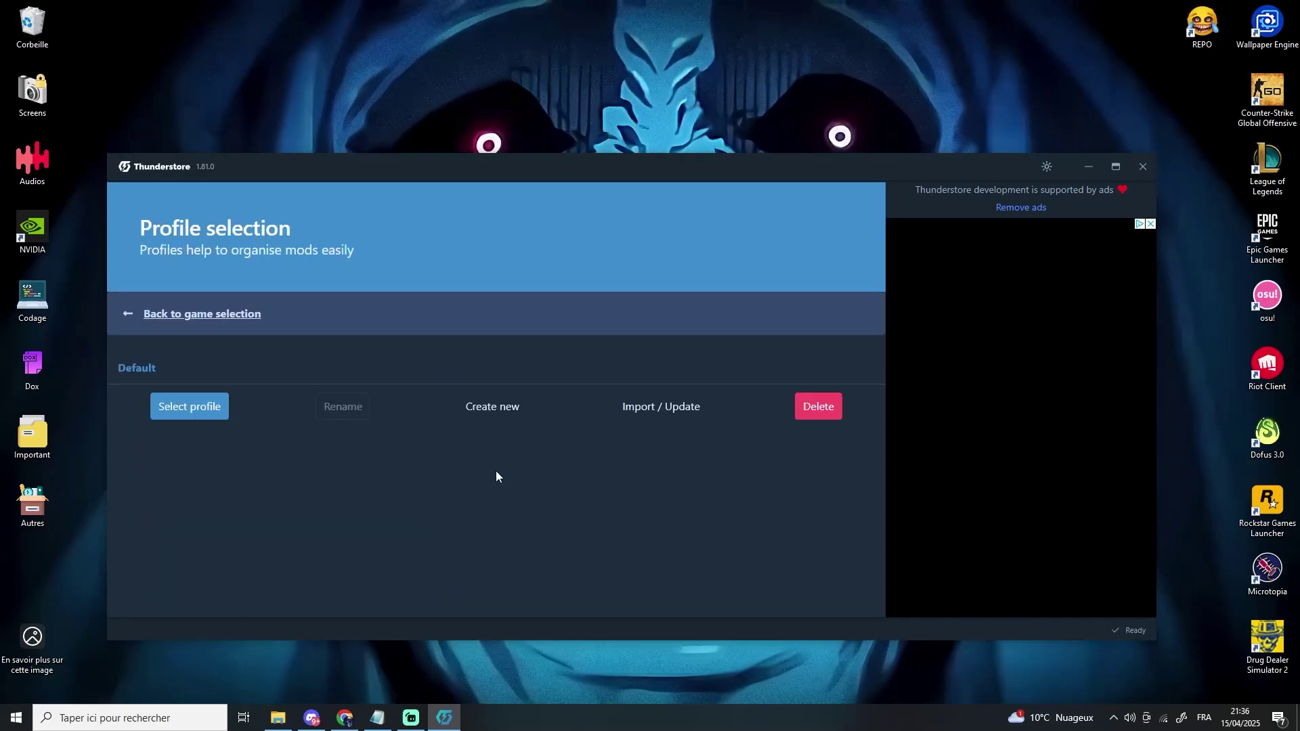
- Create a new profile named 'R.E.P.O' and select it
click(473, 407)
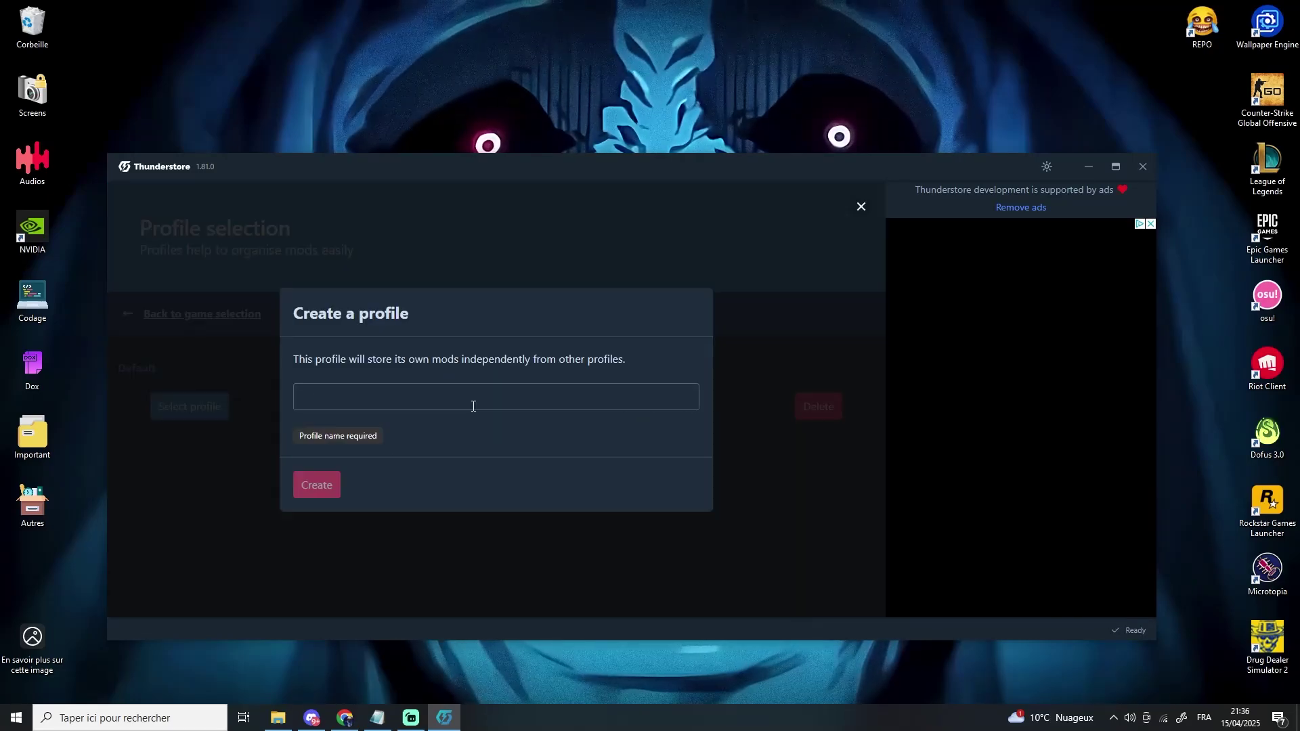
click(421, 399)
text(R.E.P.O)
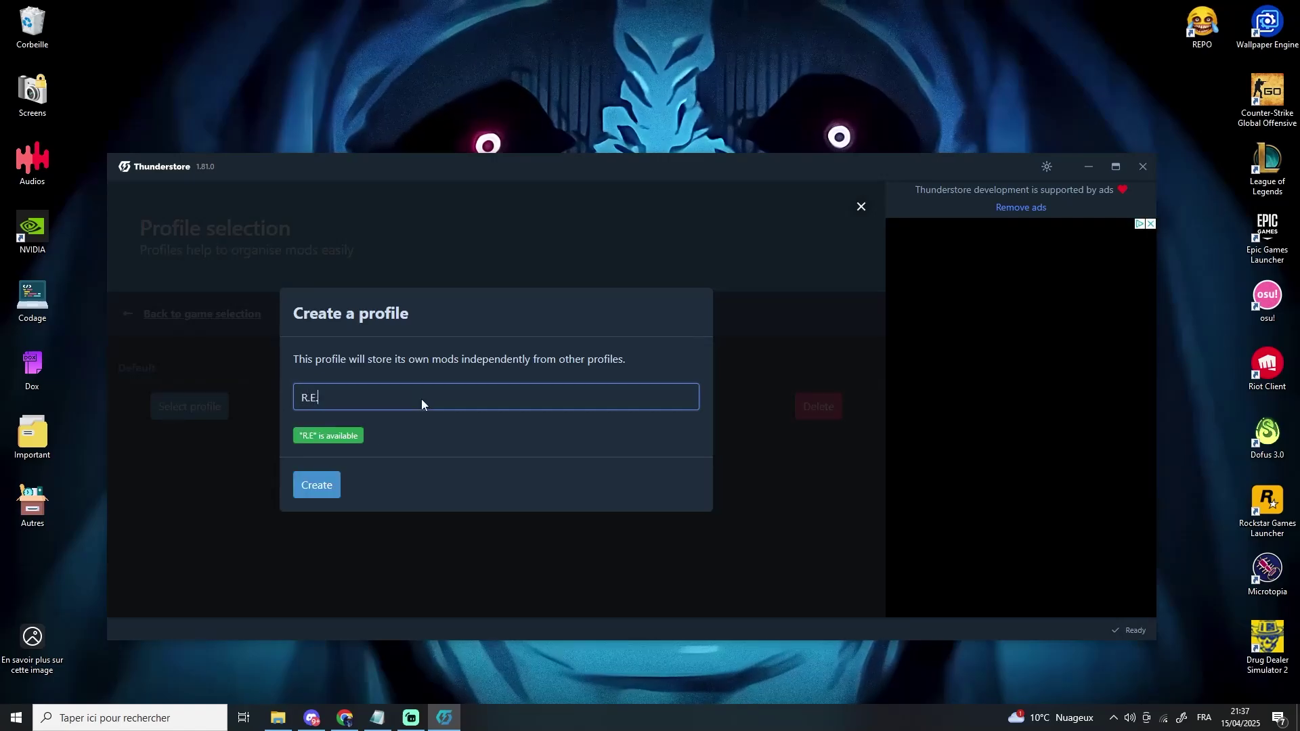
click(315, 485)
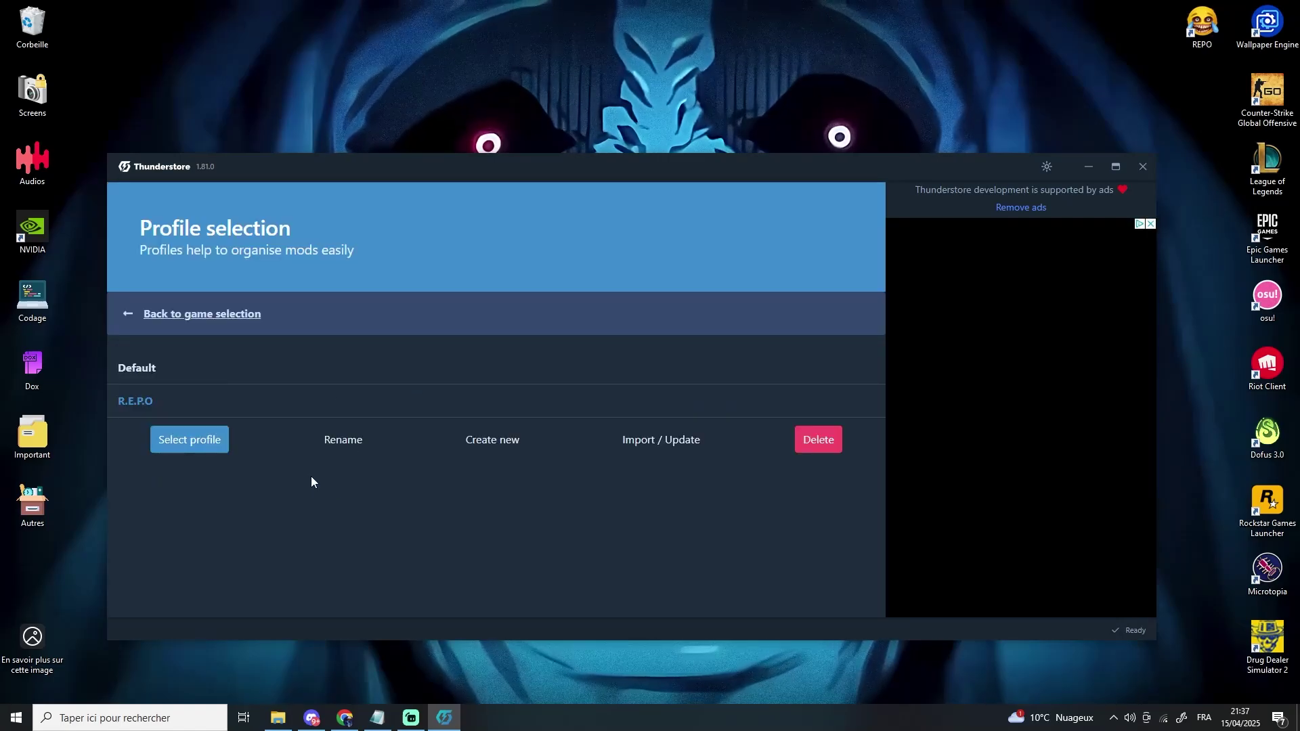
click(200, 443)
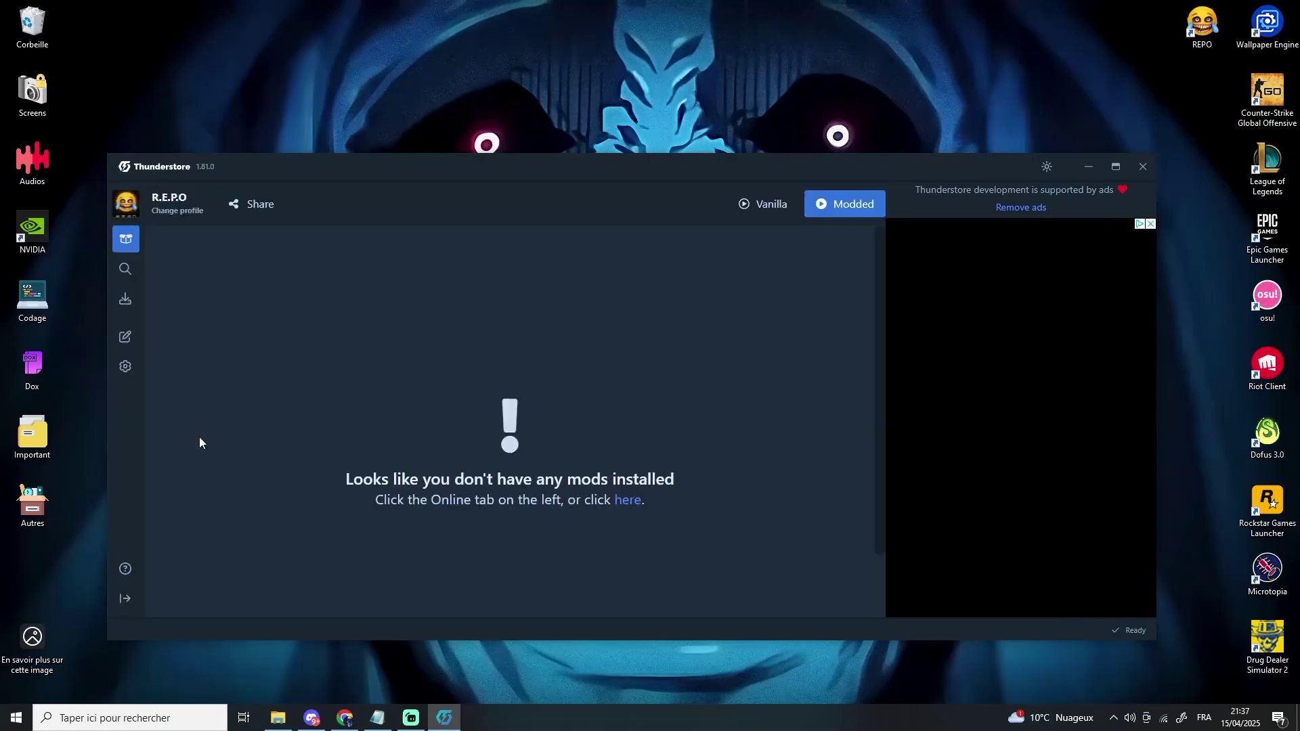
- In the Locations settings, set the R.E.P.O. game location to REPO.exe in F:/Jeux/R.E.P.O
click(129, 368)
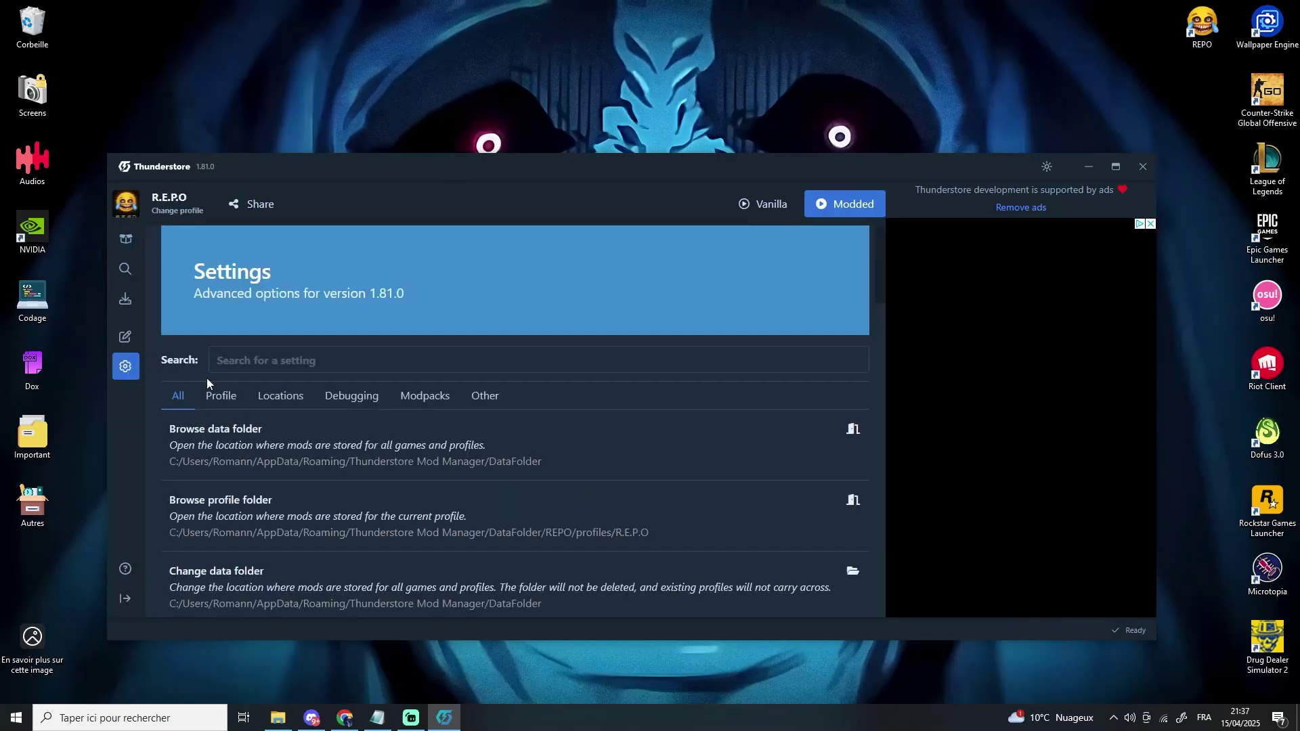
click(283, 400)
scroll(408, 484, down, 2)
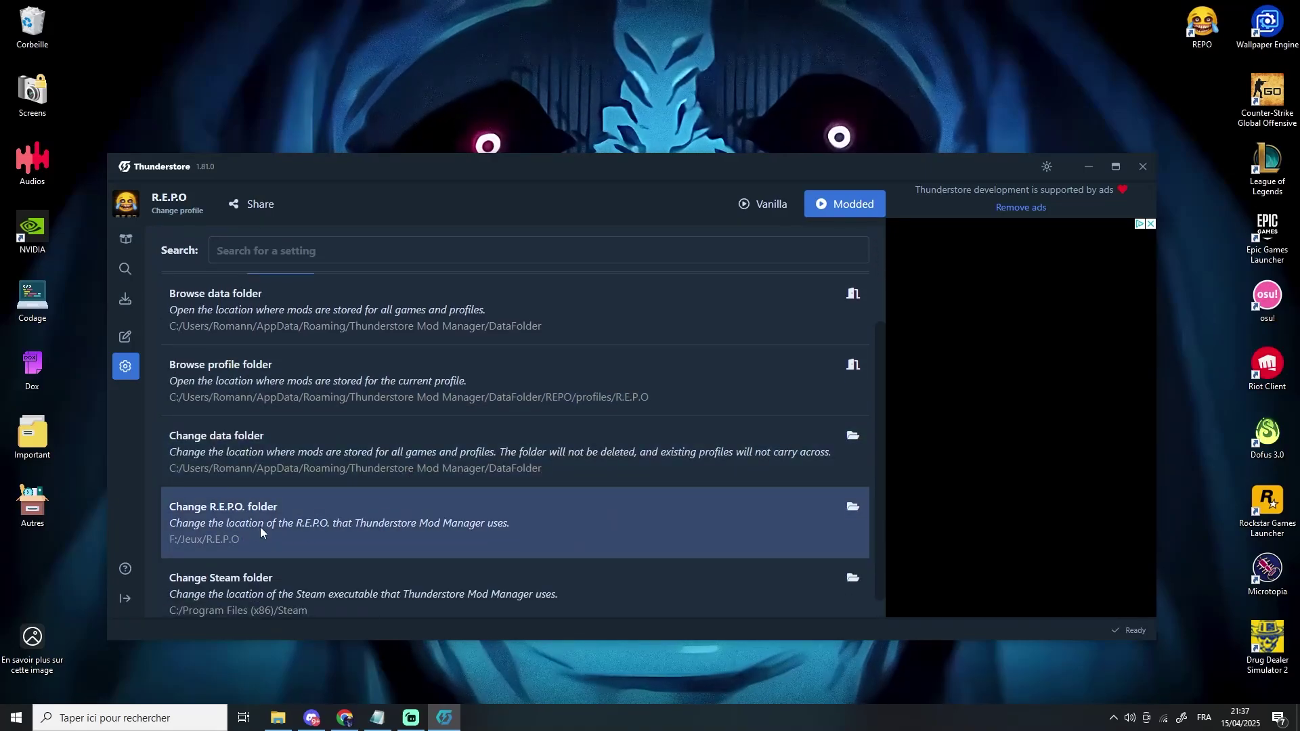
click(261, 532)
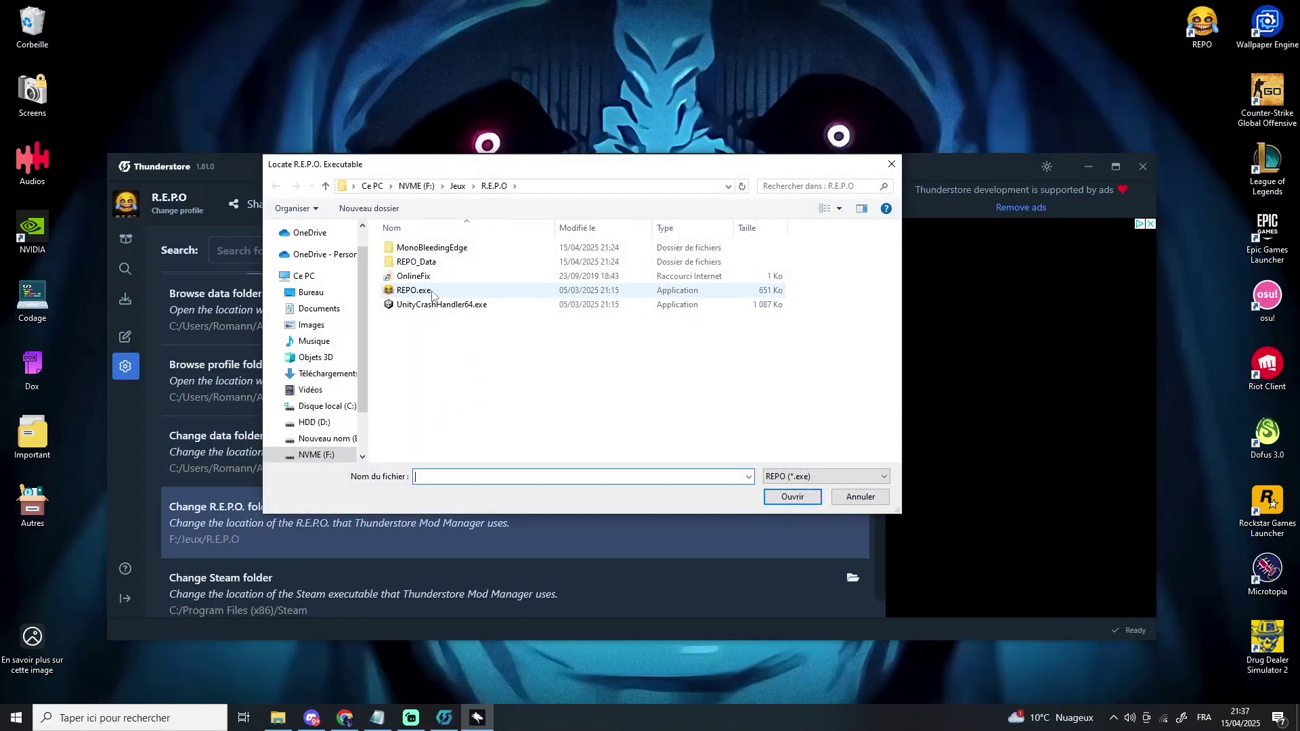
key(BackSpace)
double_click(432, 290)
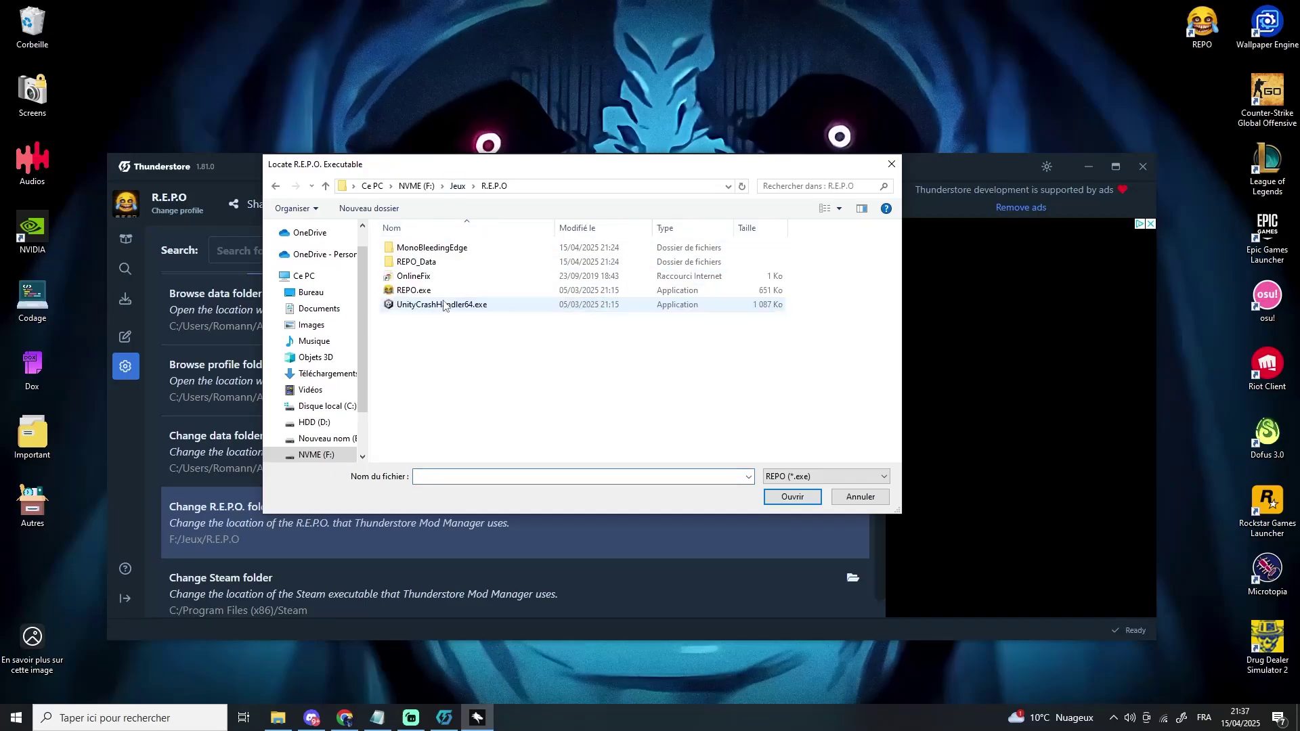
double_click(413, 291)
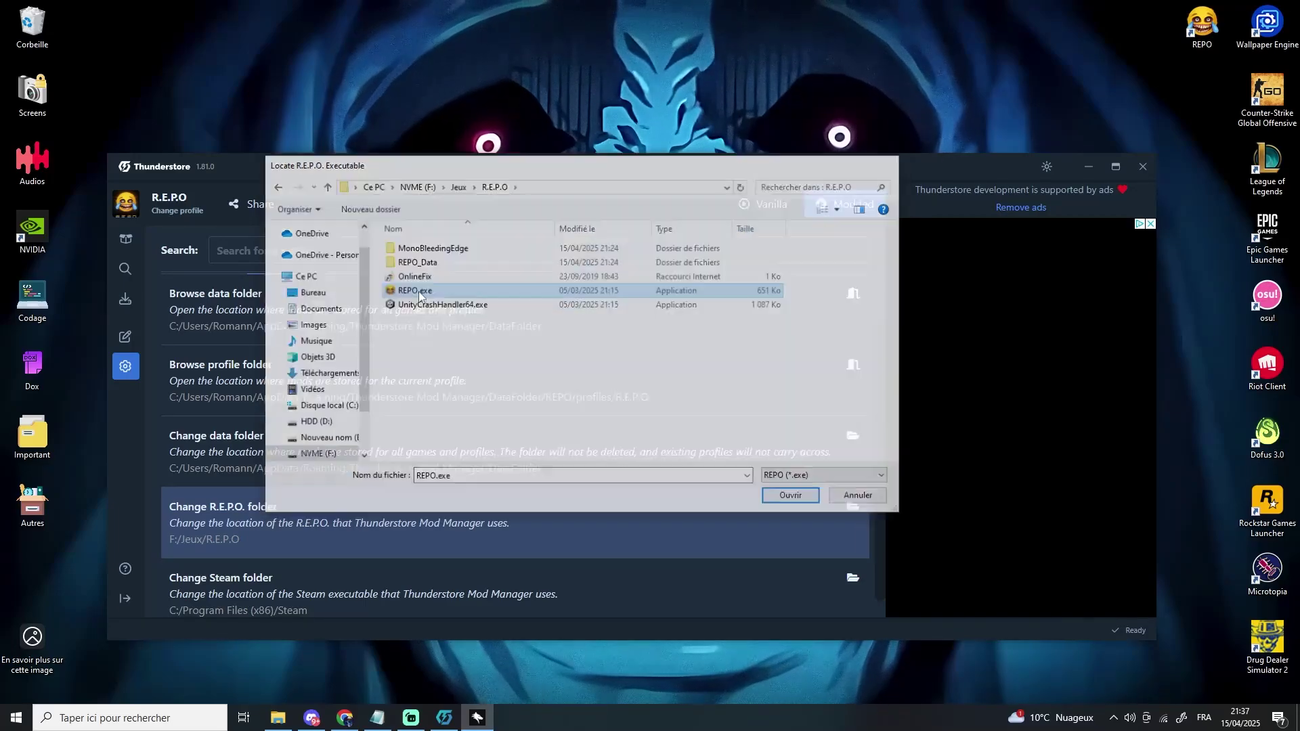
scroll(433, 474, up, 1)
scroll(433, 473, up, 1)
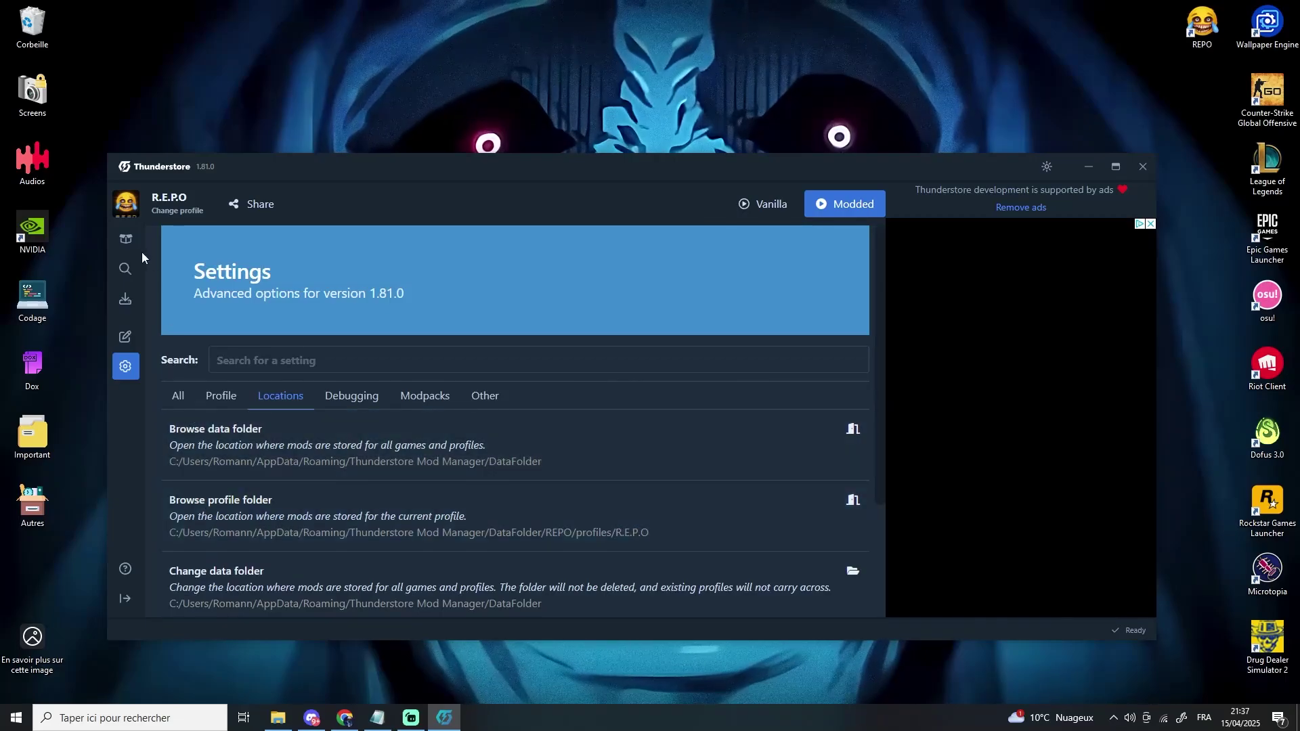
- Sort online mods by download count and install BepInExPack with its dependencies
click(127, 239)
click(130, 270)
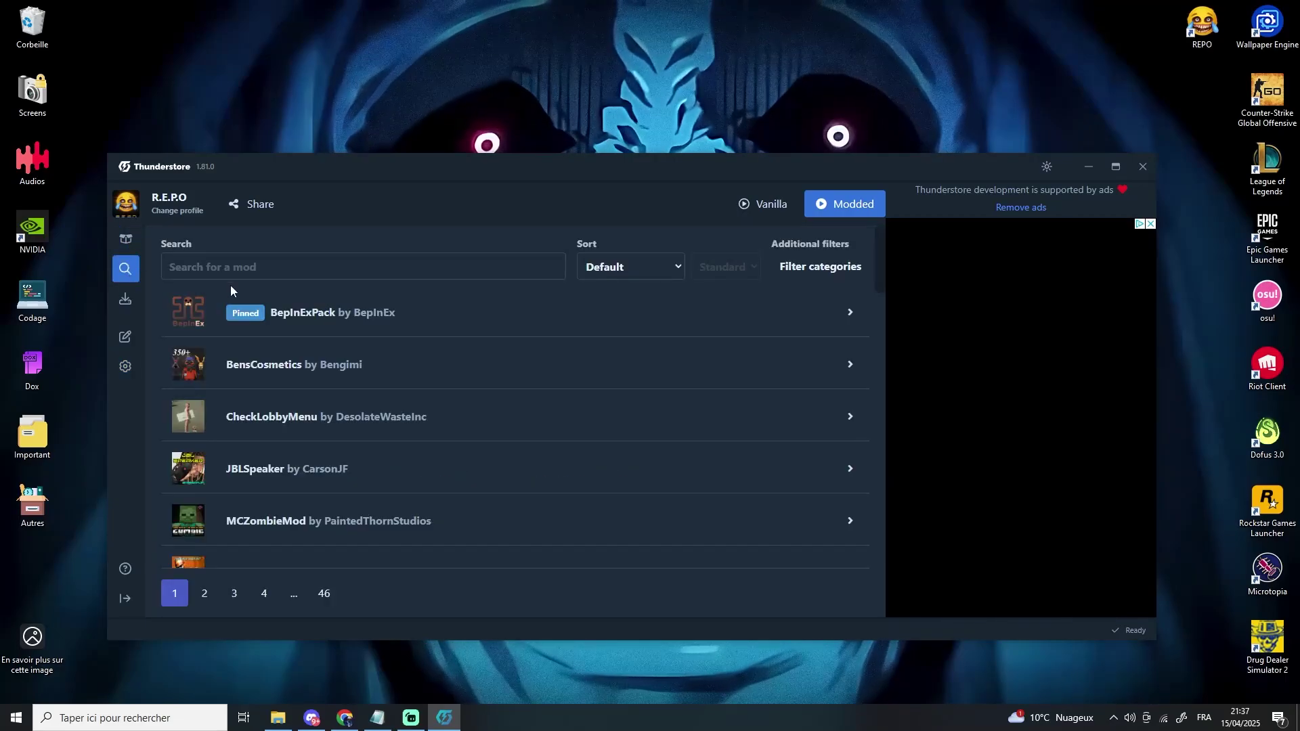
click(631, 267)
click(643, 347)
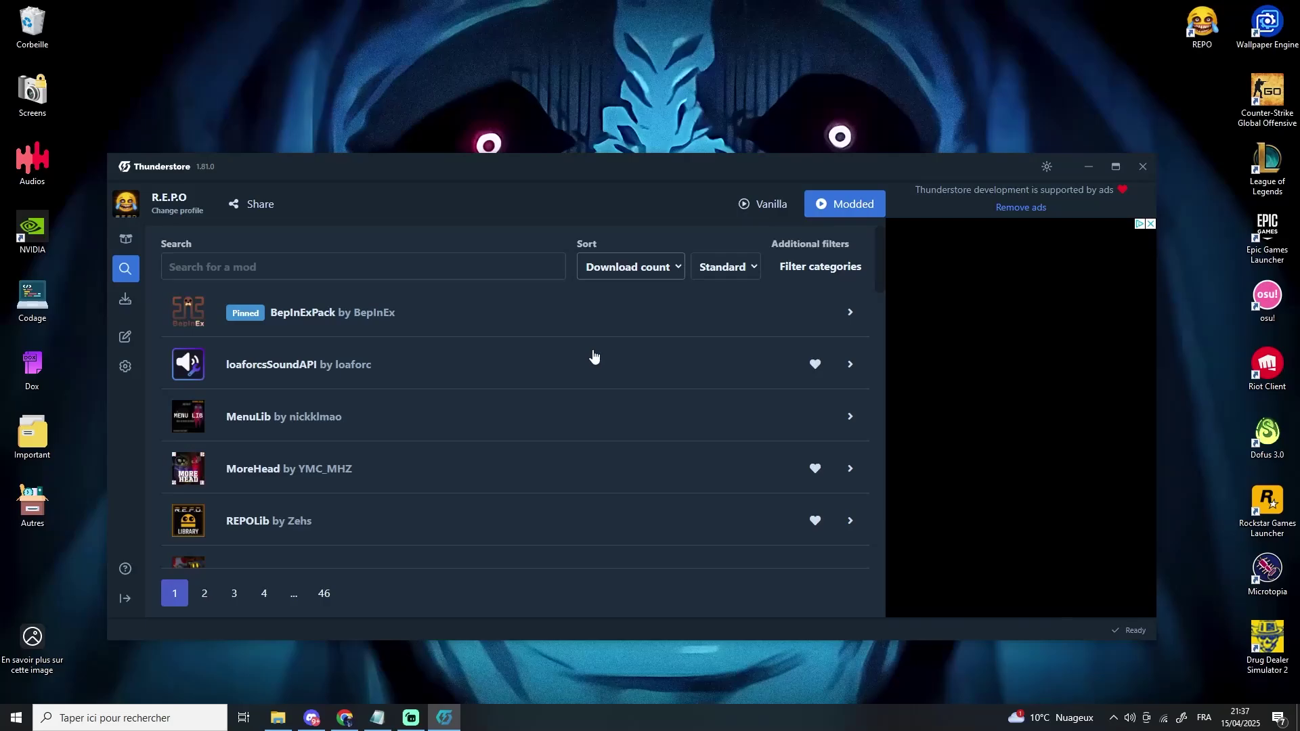
click(435, 321)
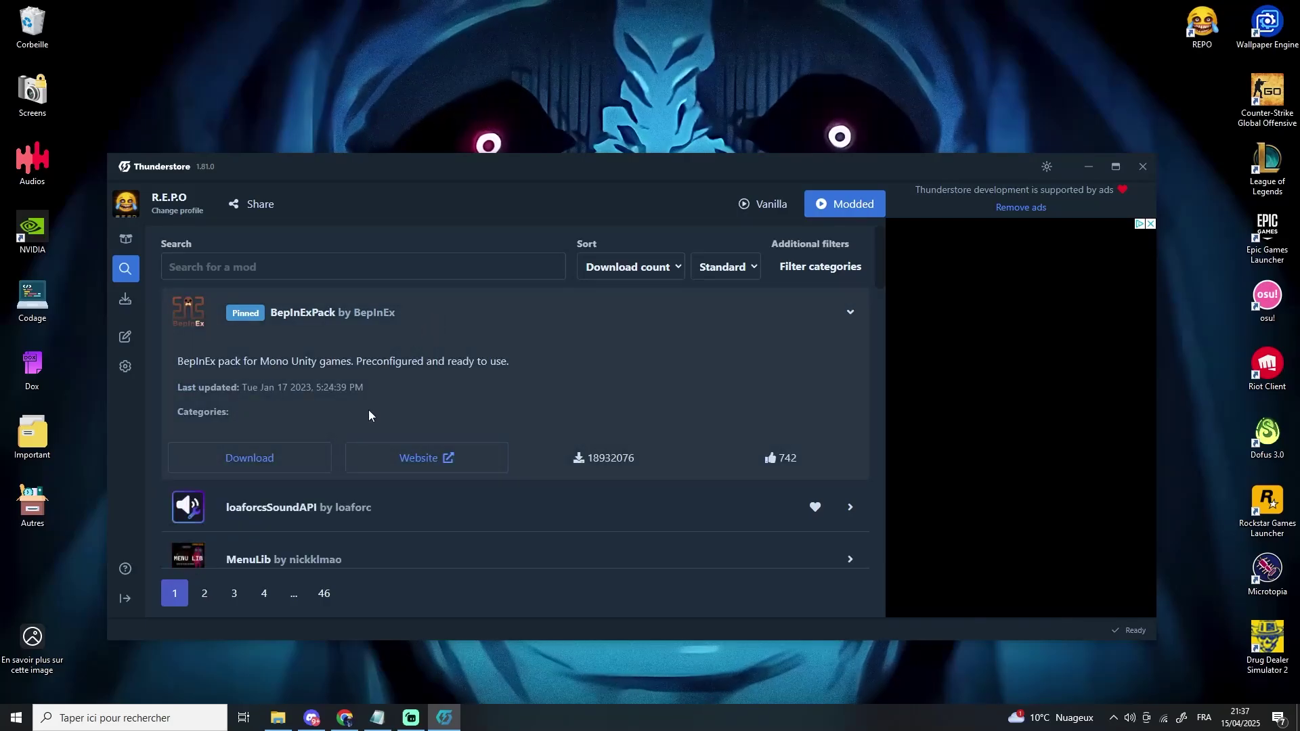
click(282, 464)
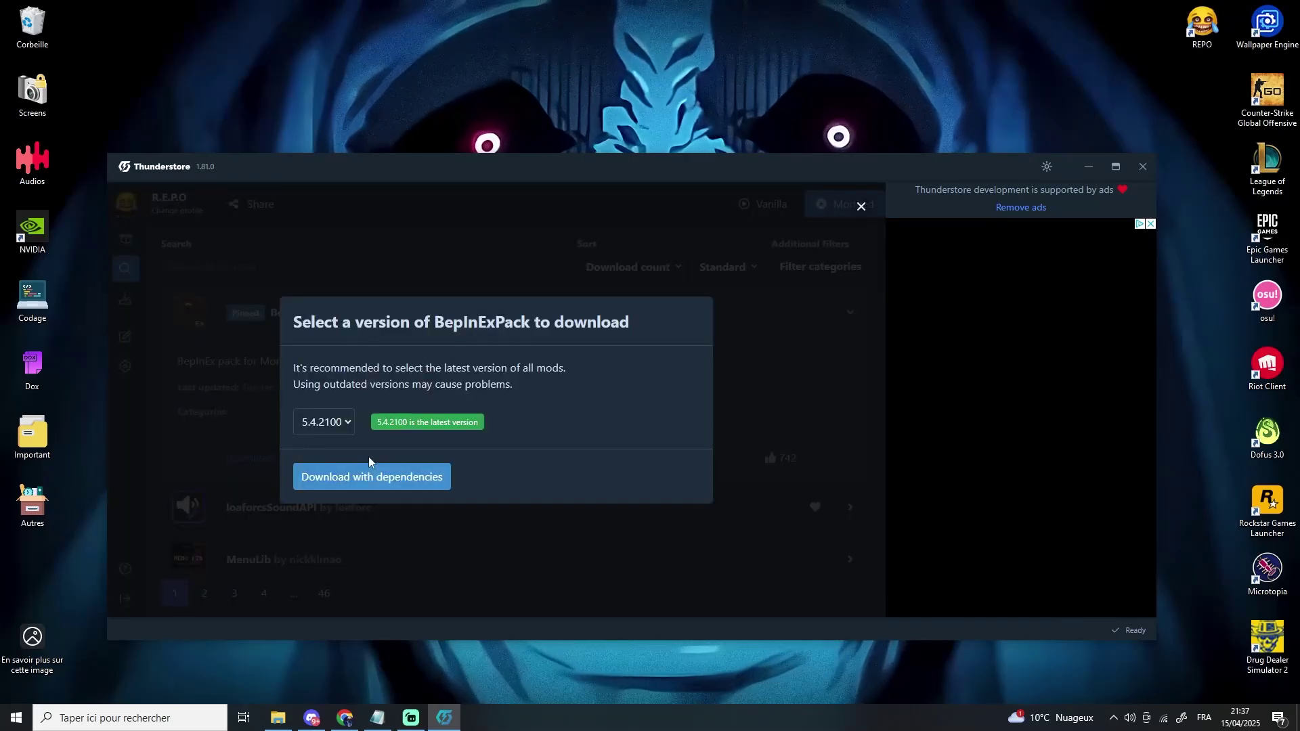
click(374, 468)
scroll(387, 439, down, 6)
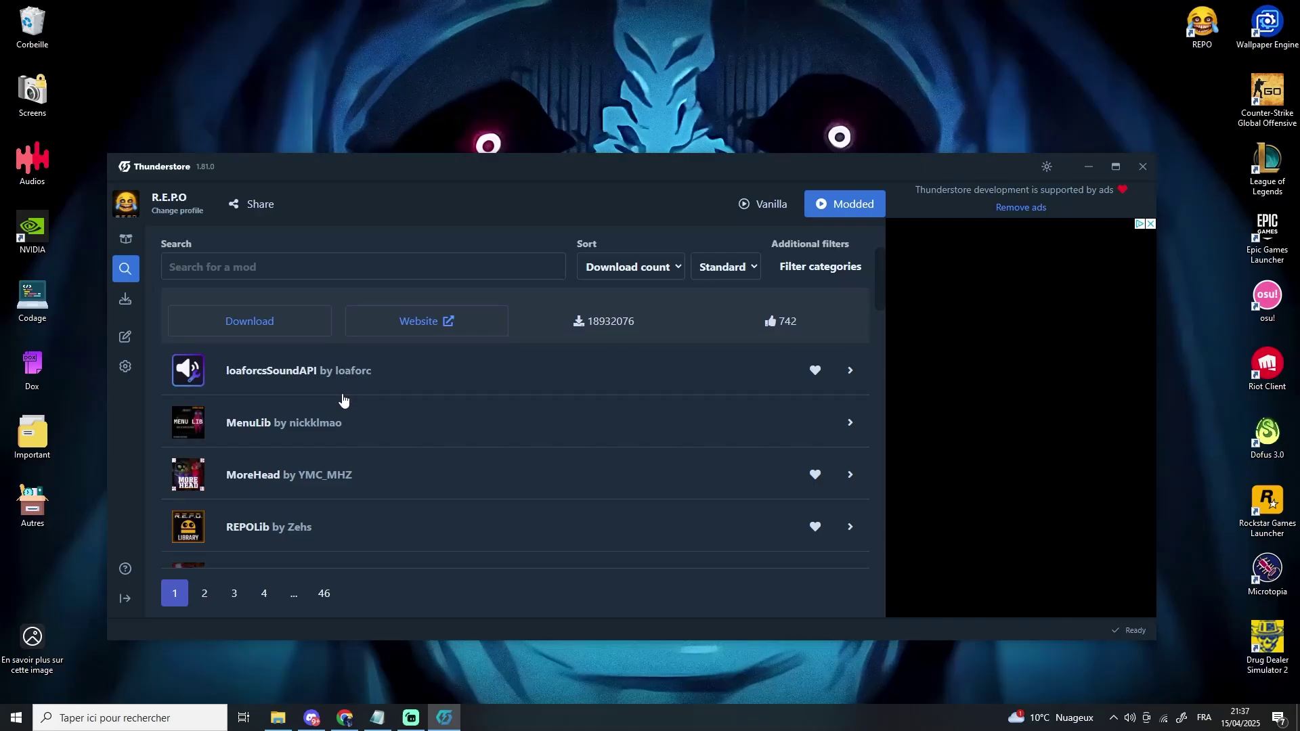
- Install REPOConfig with its dependencies and check the installed mods list
click(314, 452)
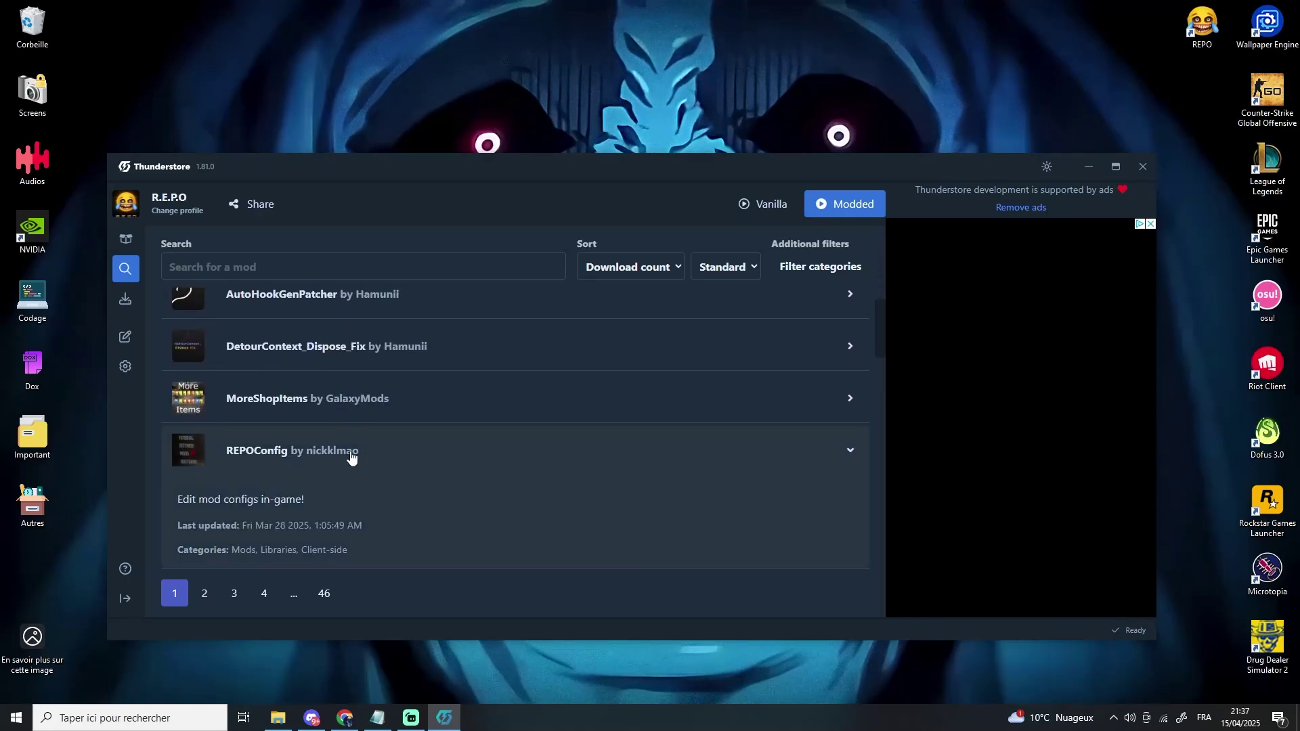
click(265, 528)
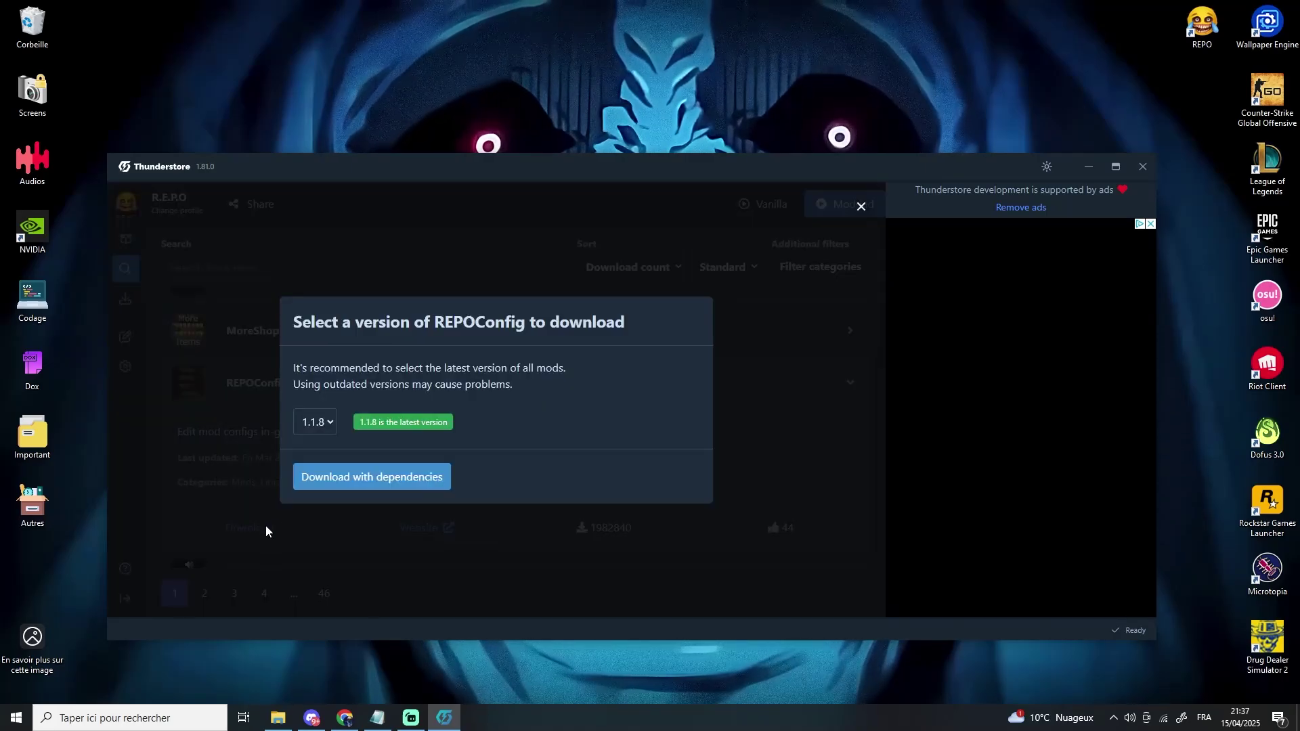
click(364, 476)
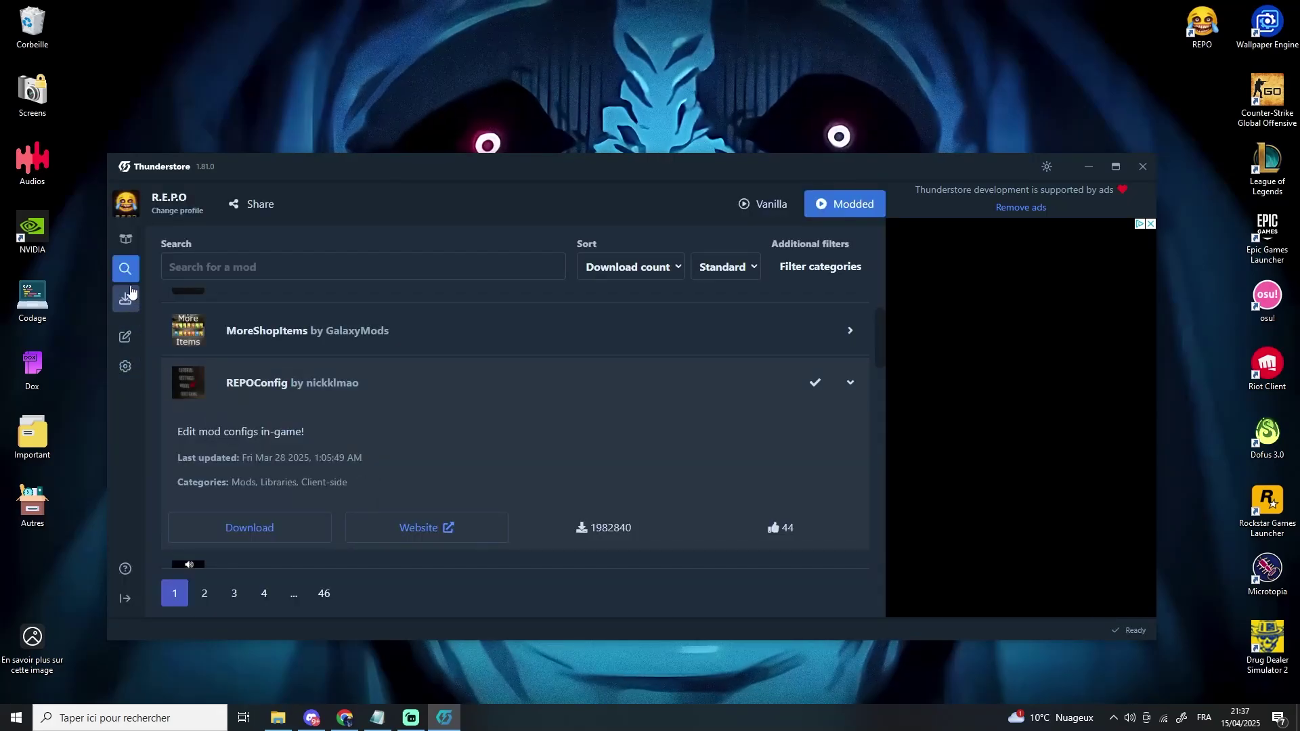
click(130, 244)
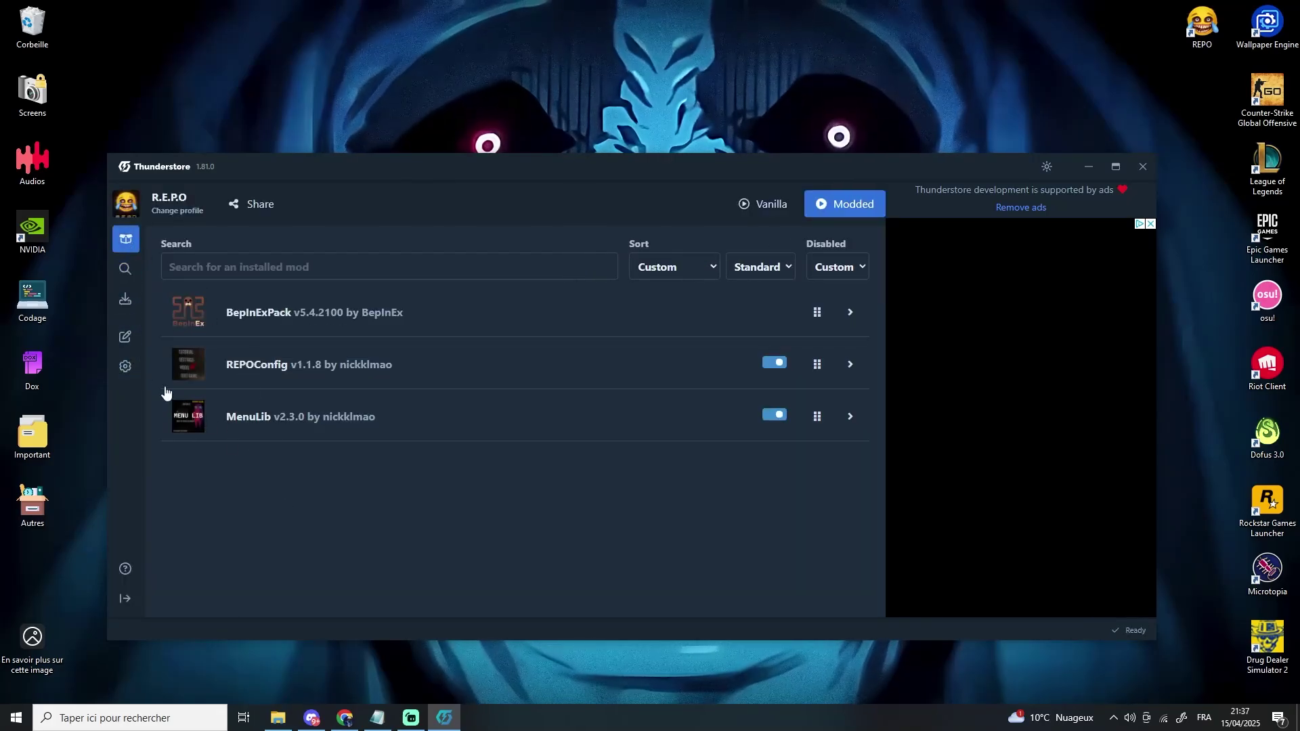
- Copy the Modded doorstop arguments from the custom launch parameters dialog, then close it
click(125, 366)
scroll(296, 465, down, 10)
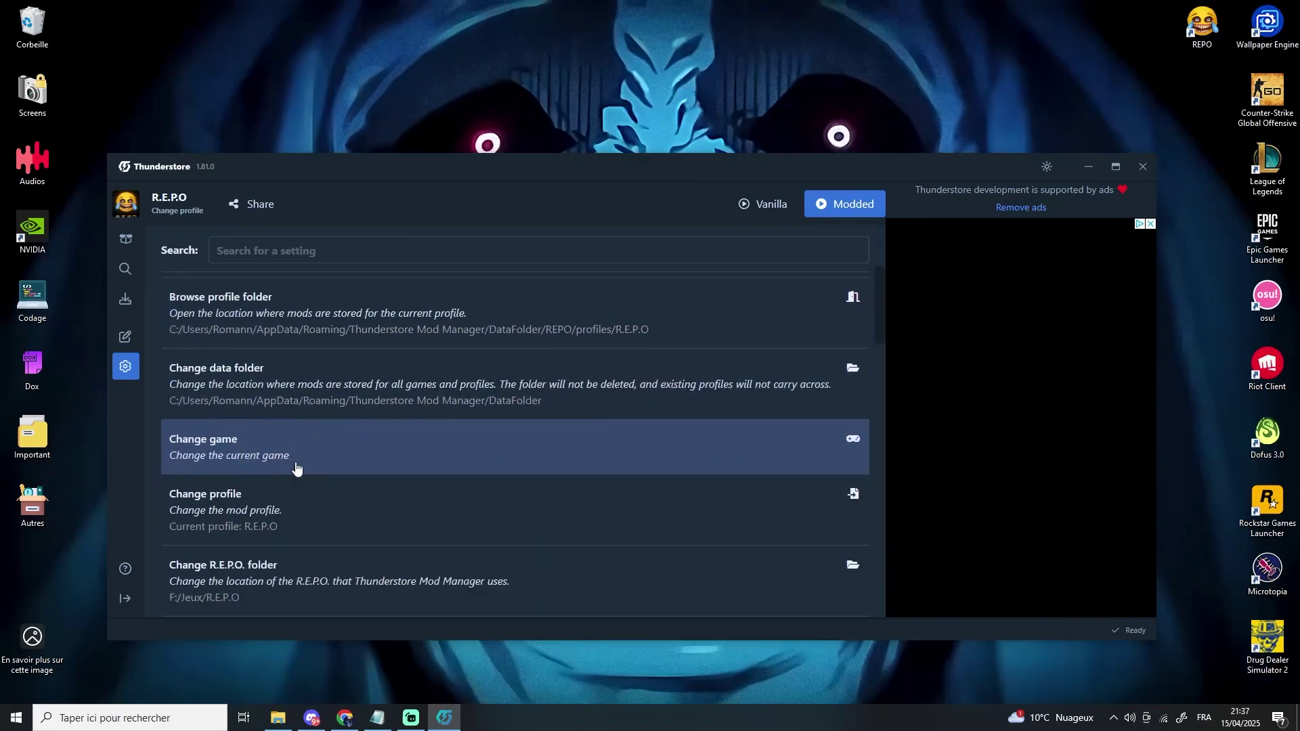
scroll(296, 467, down, 6)
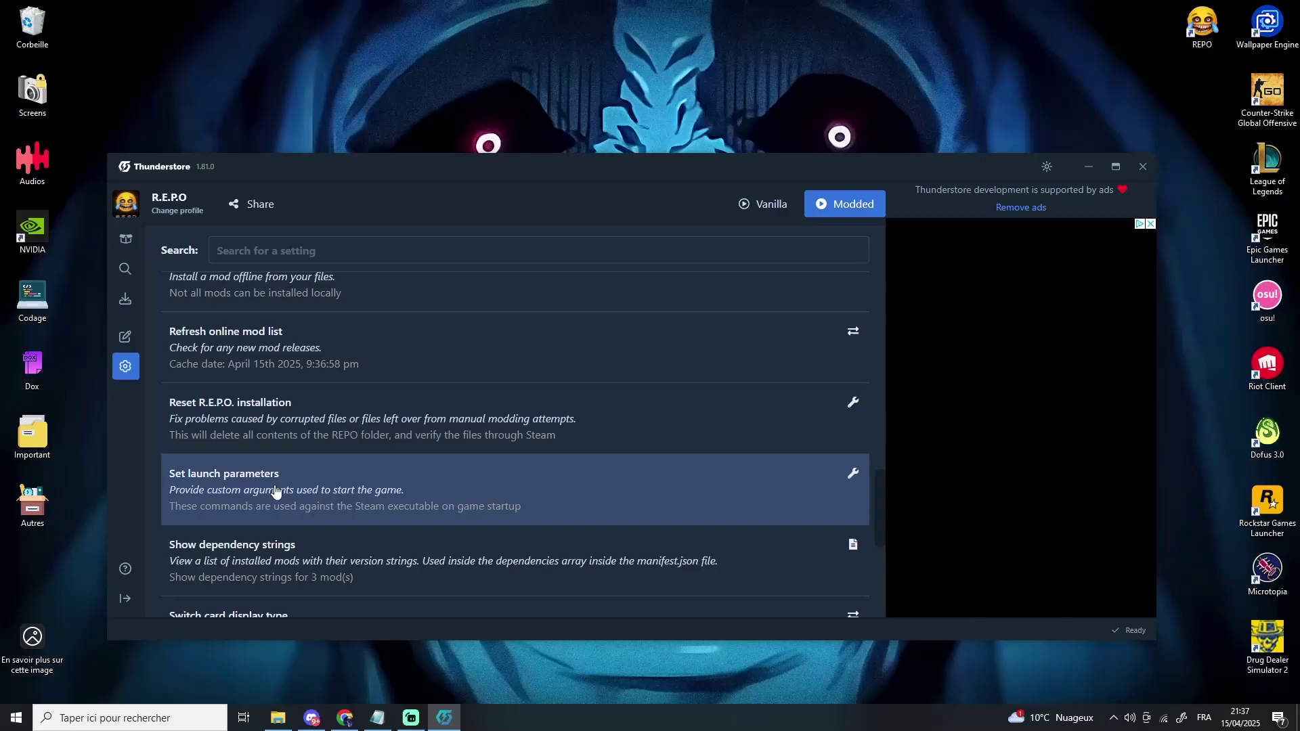
click(276, 492)
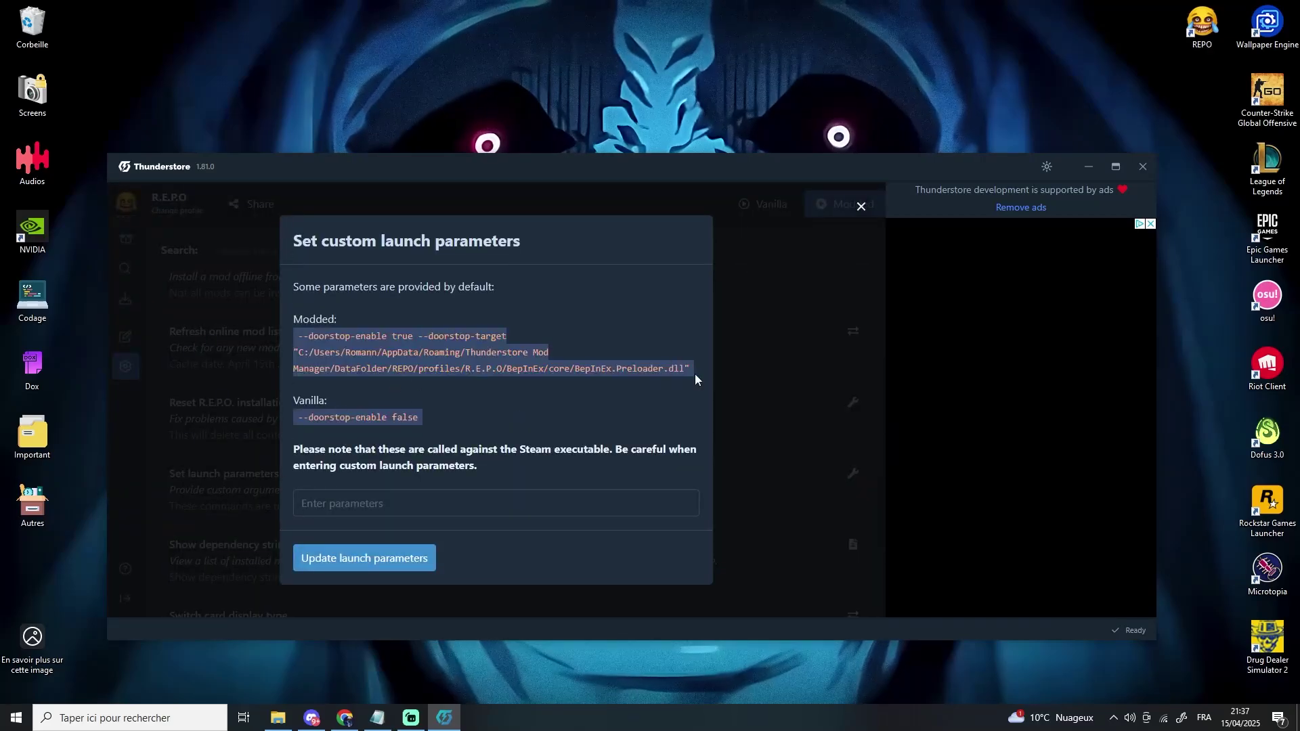
drag(681, 368, 291, 336)
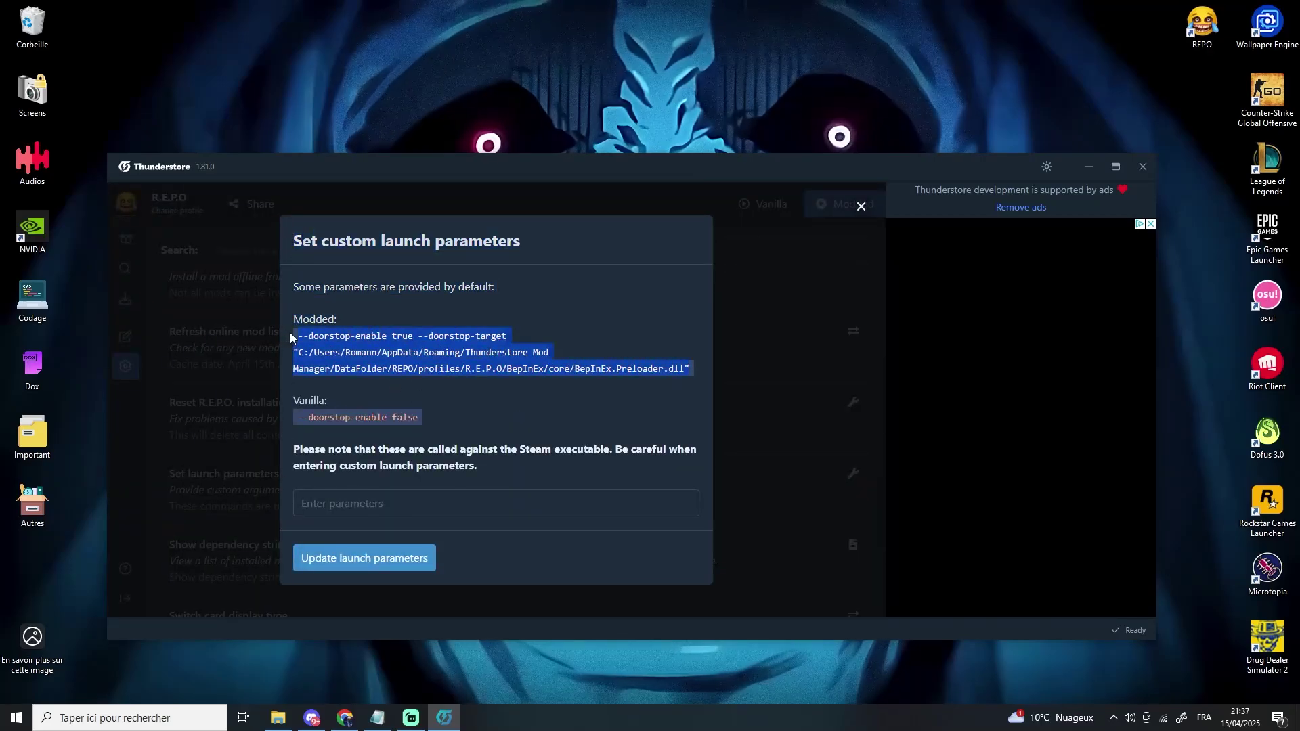
click(772, 354)
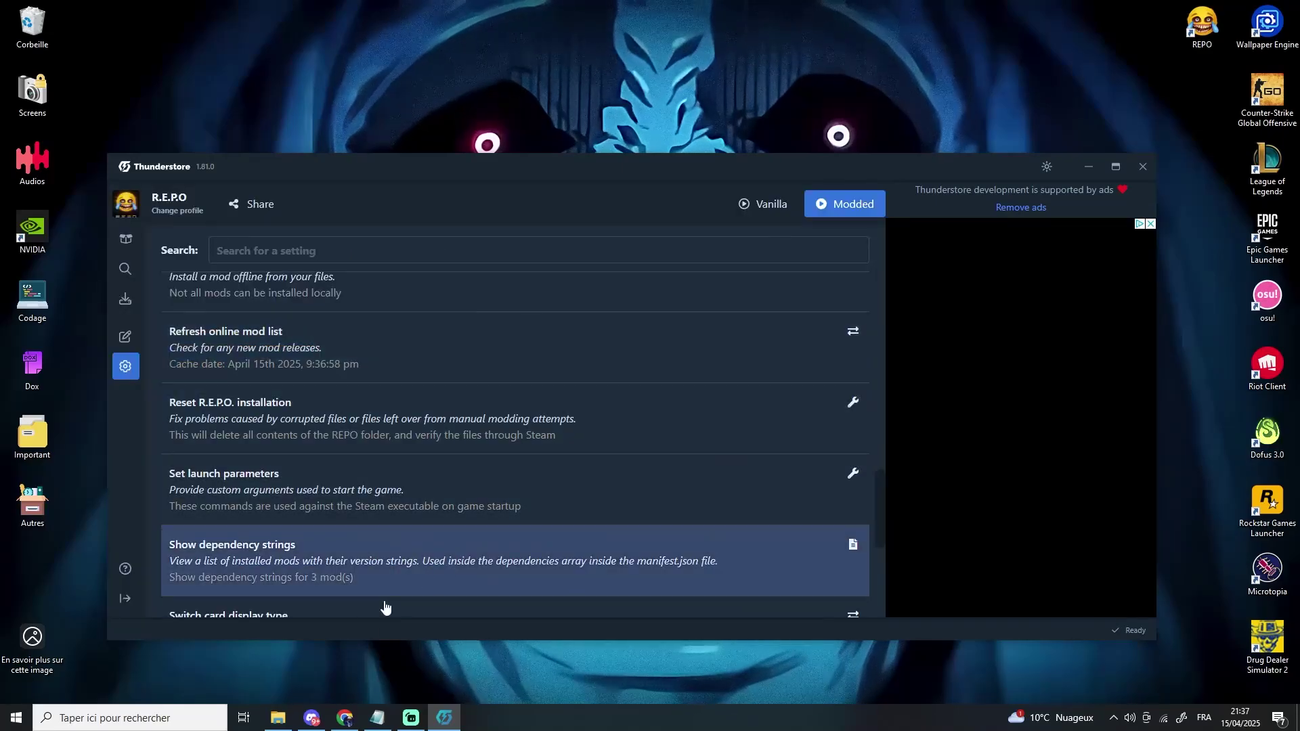
- Create a shortcut to REPO.exe in the R.E.P.O game folder and rename it Modded
click(277, 718)
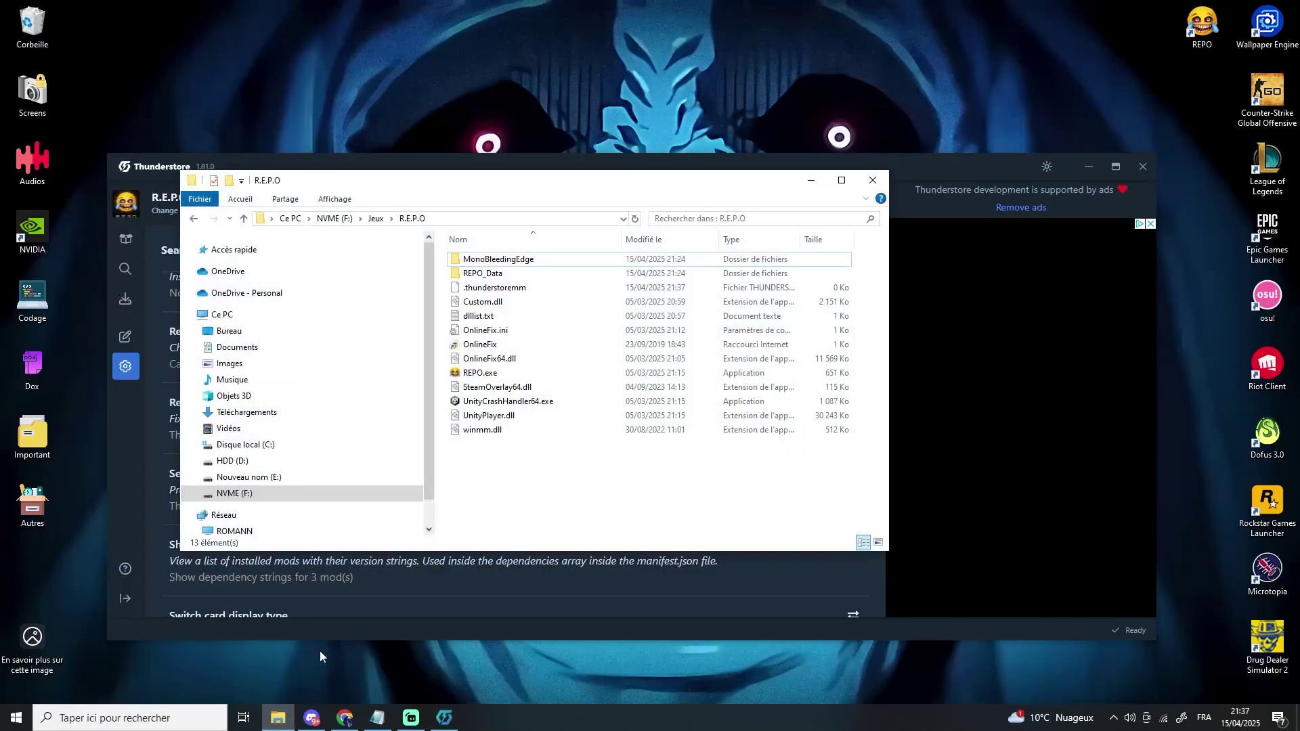
right_click(500, 372)
click(555, 313)
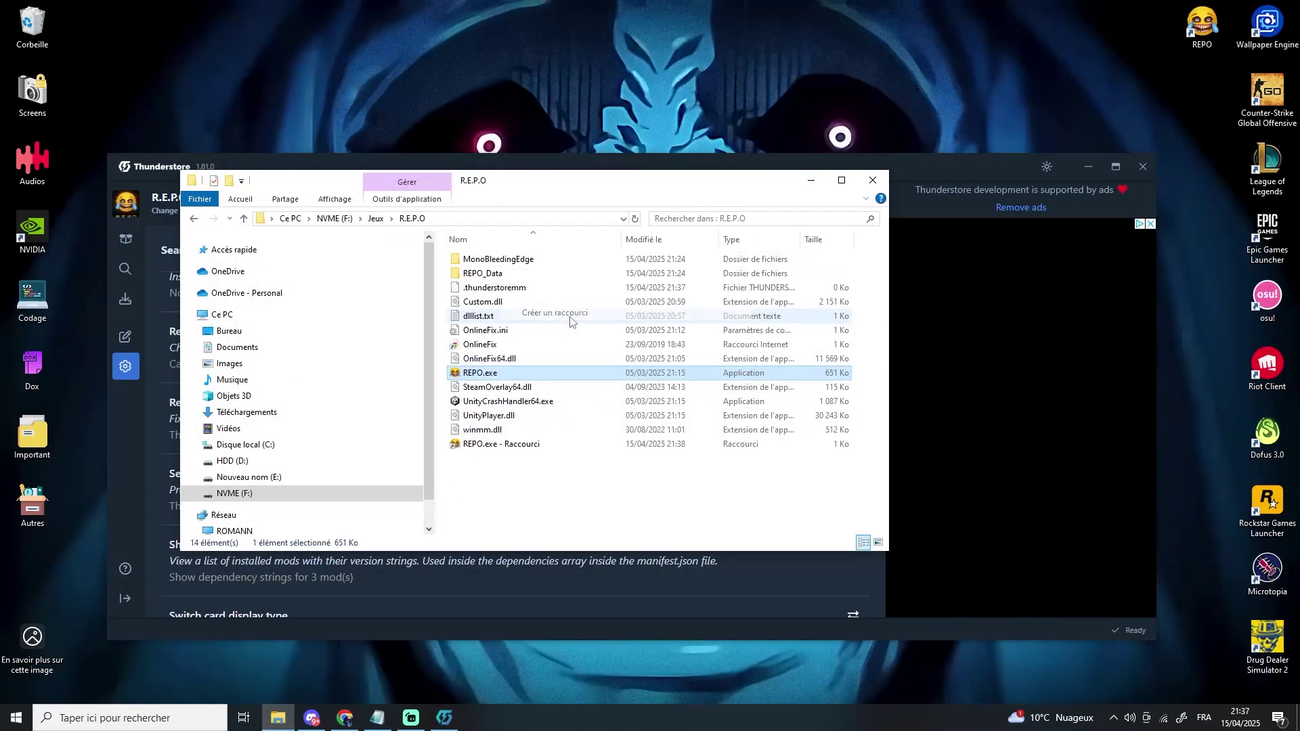
right_click(537, 386)
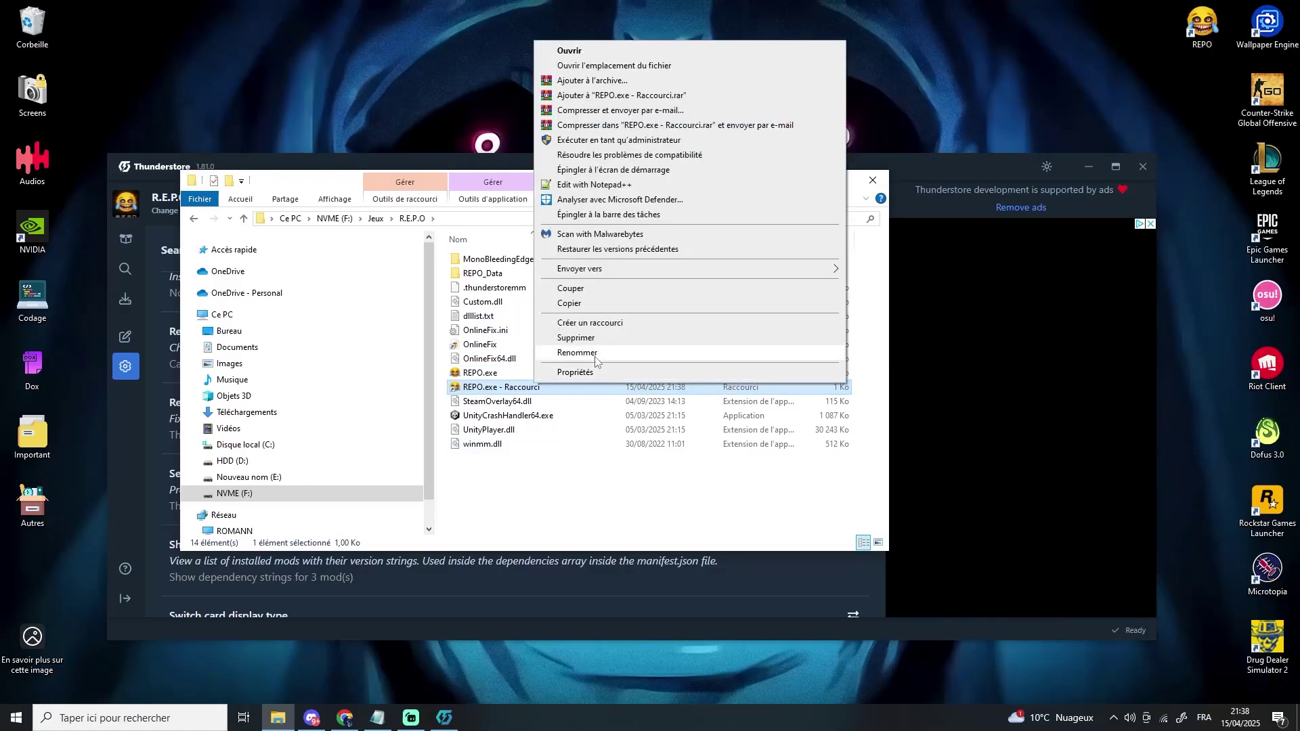
click(591, 366)
text(mOD)
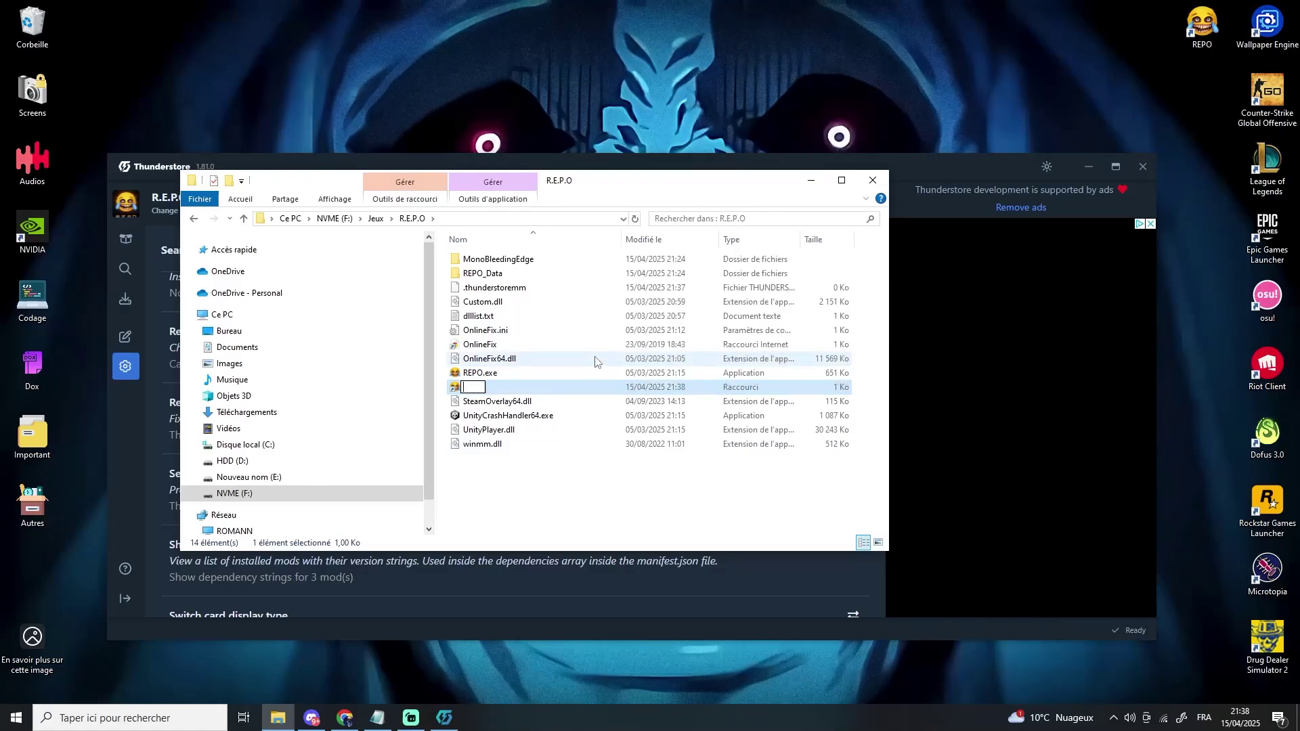
key(Return)
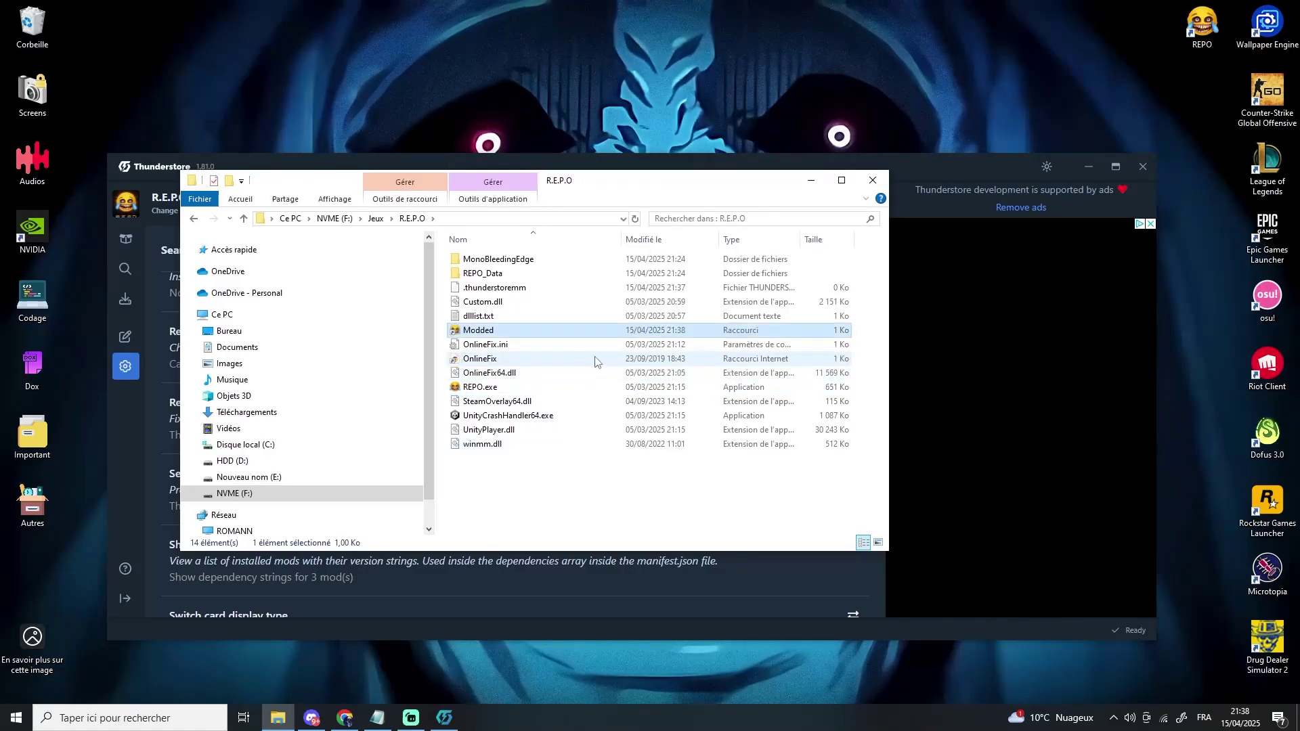
right_click(557, 331)
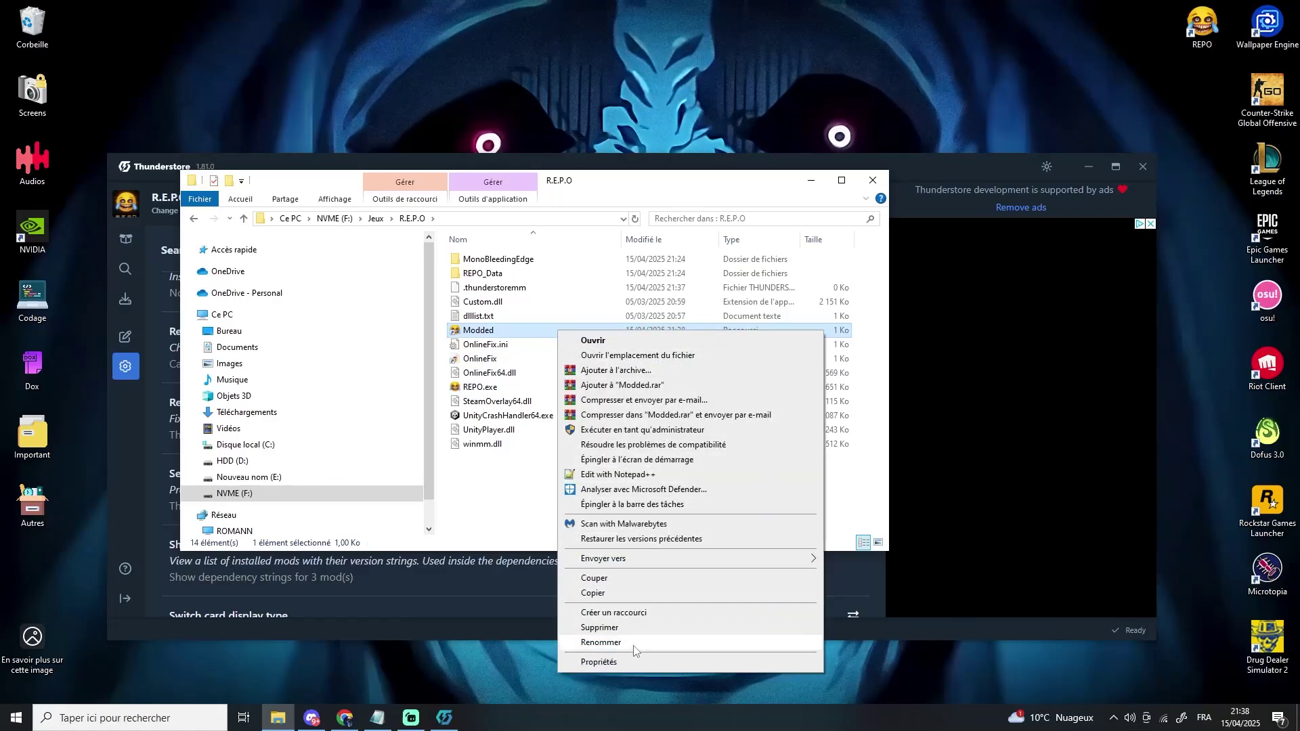
- Paste the copied launch arguments at the end of the Modded shortcut's Cible field and apply
click(599, 662)
click(792, 458)
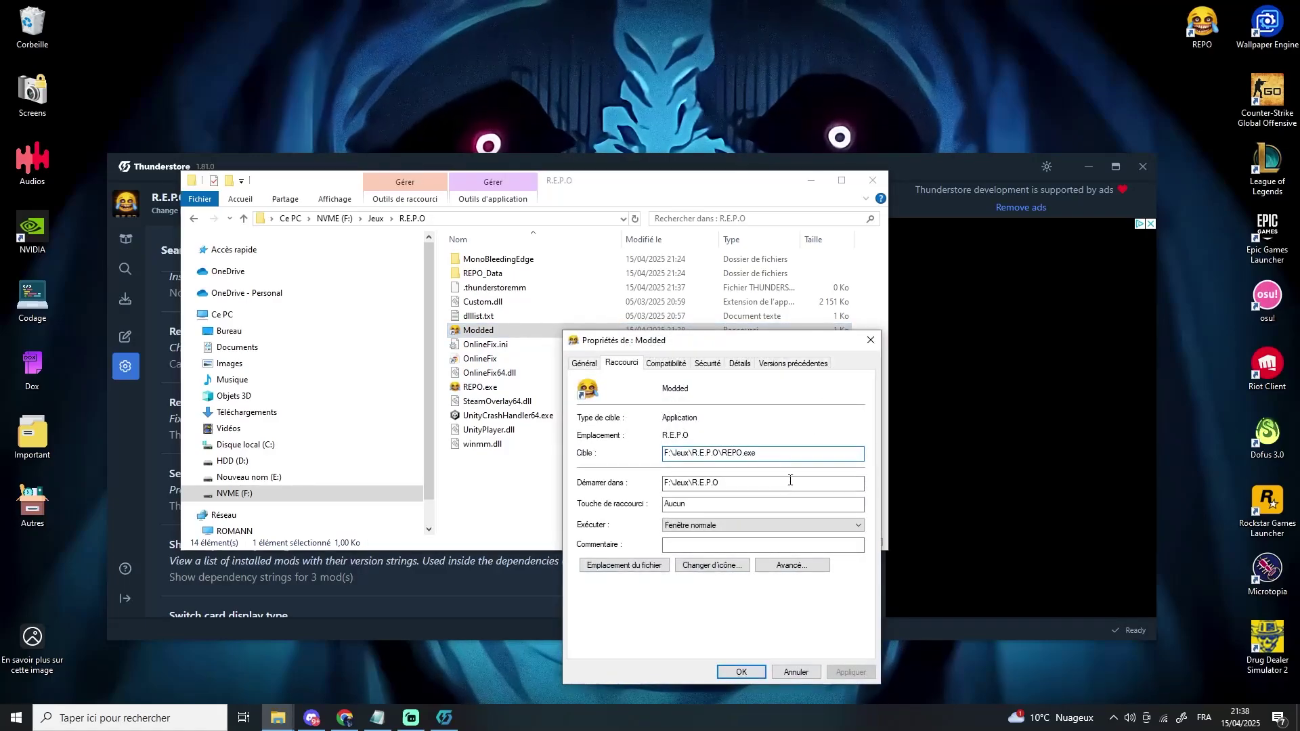
key(ctrl+v)
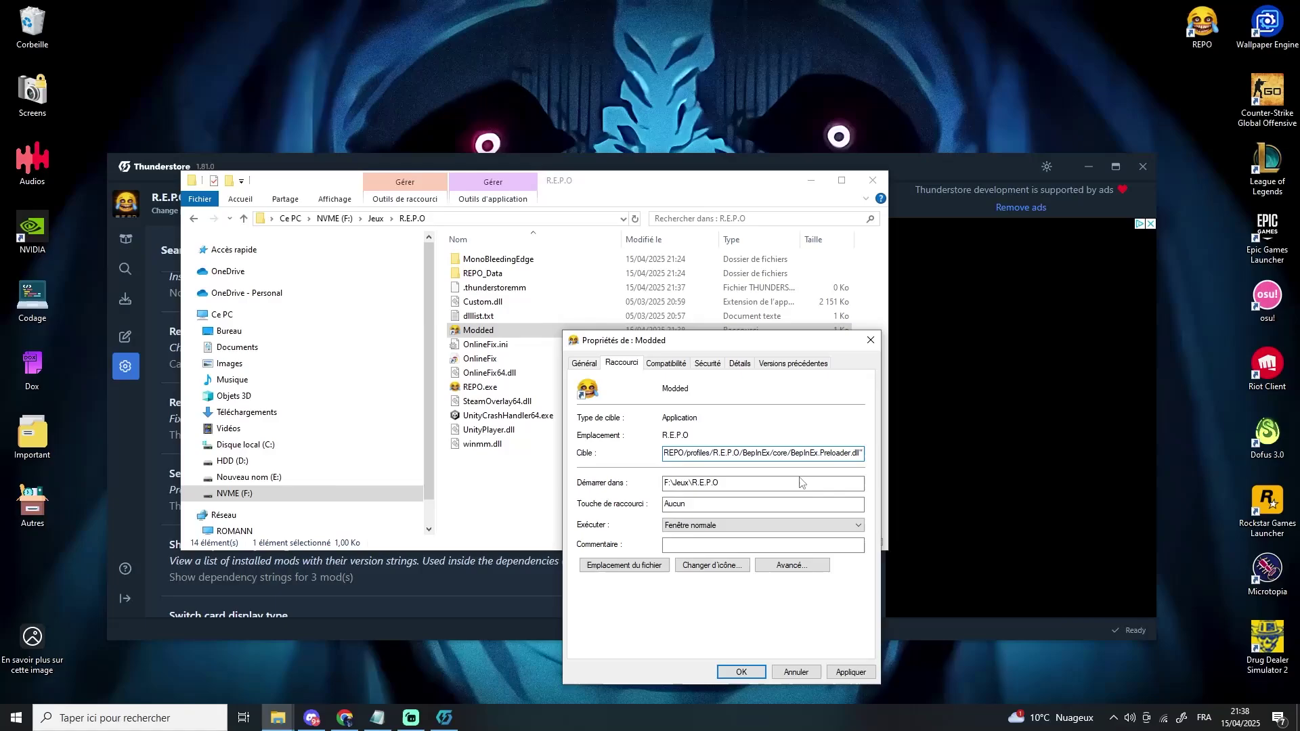
click(851, 673)
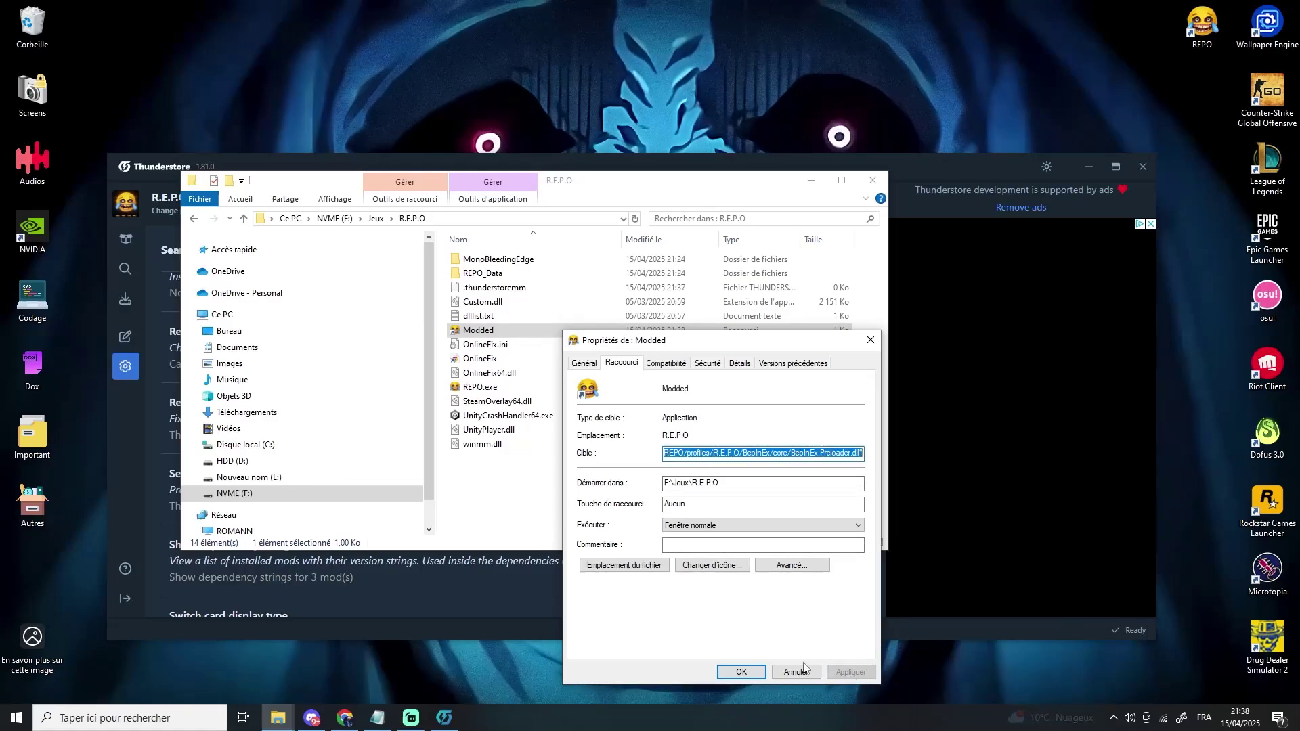
click(741, 672)
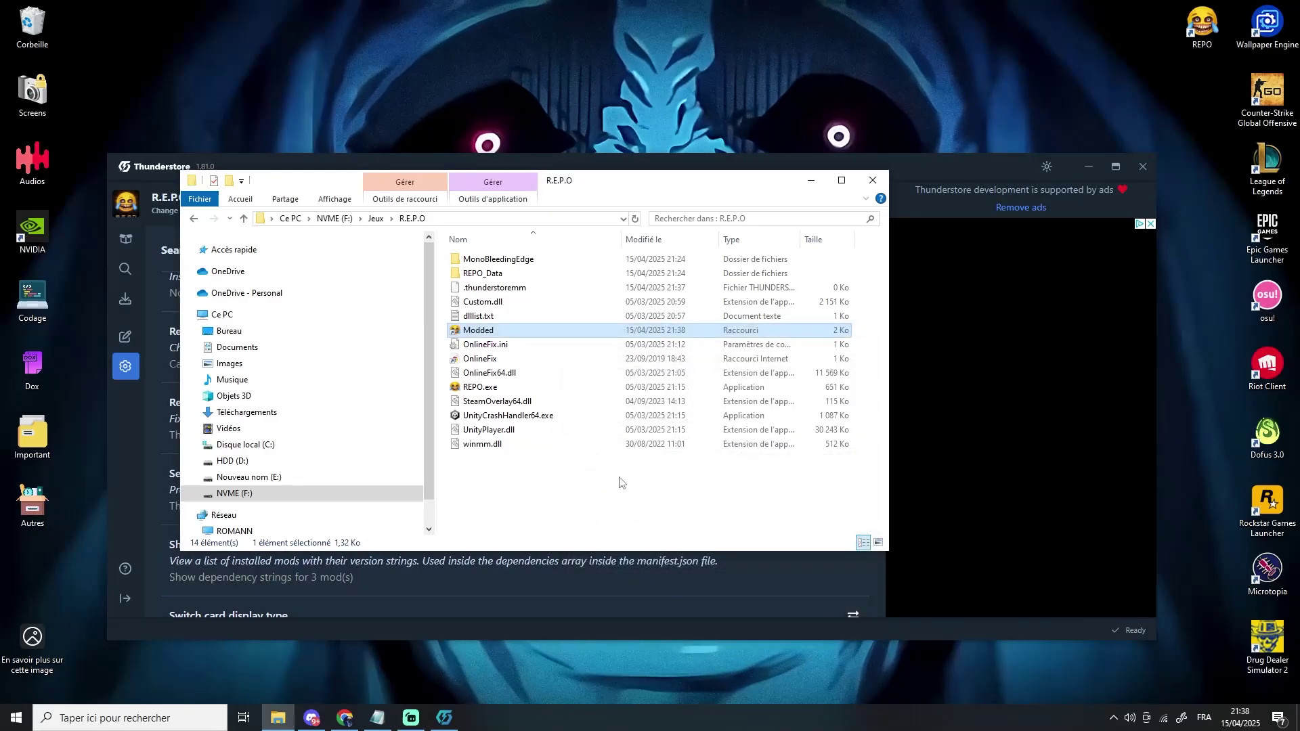
click(811, 180)
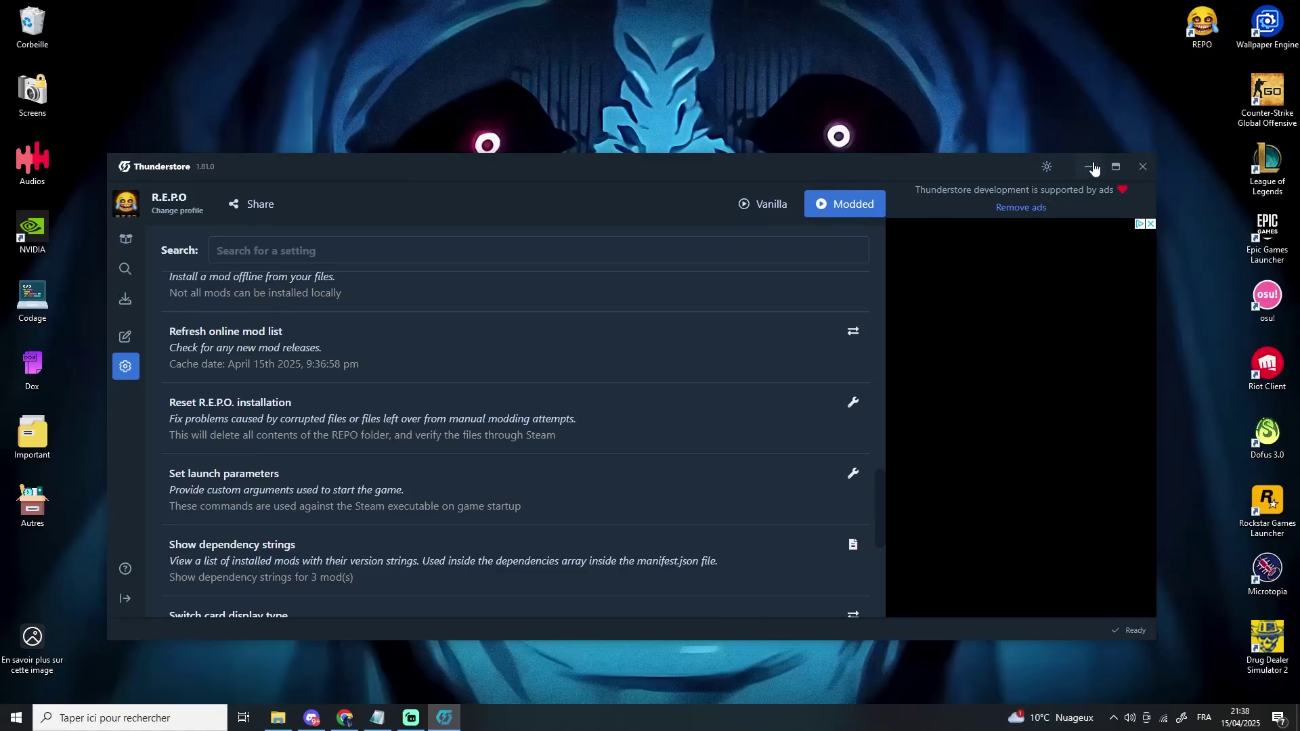
- Download BepInEx-Photon.dll from the BepInEx-PhotonRedir 1.1 release assets into Téléchargements
click(1089, 167)
click(346, 719)
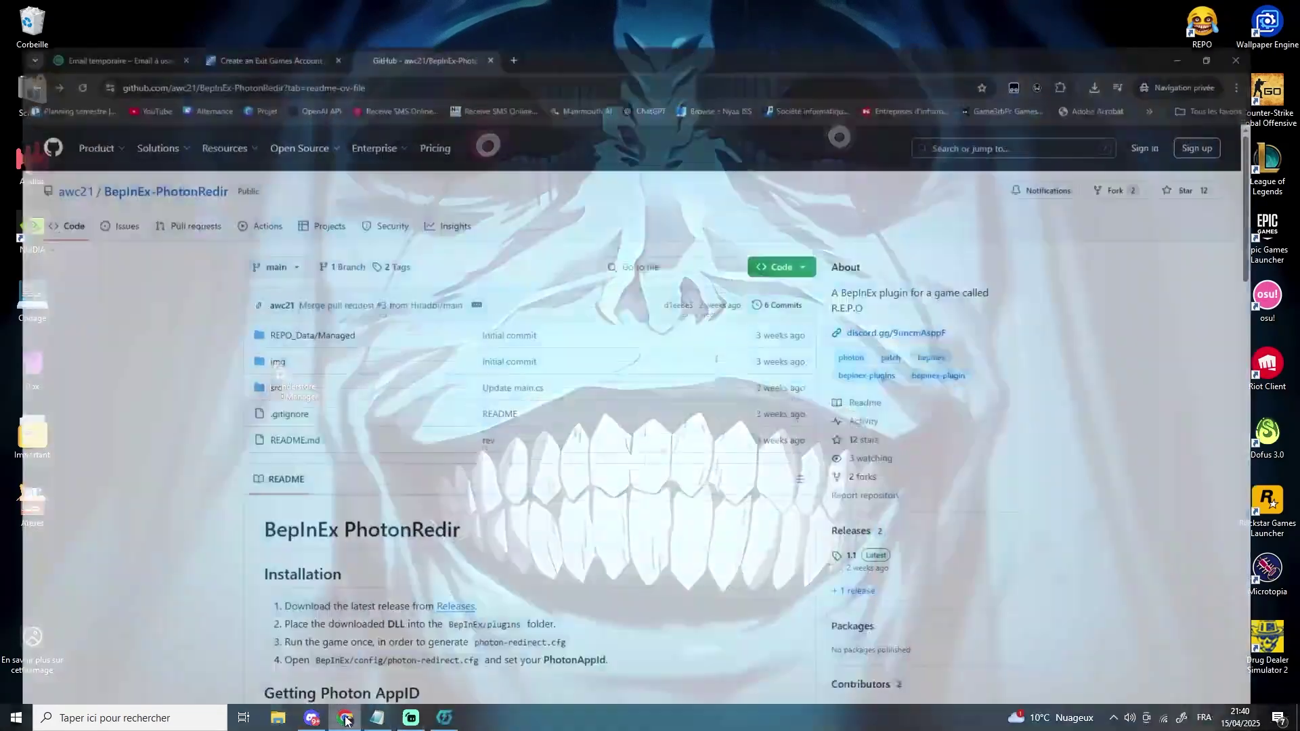
scroll(495, 469, down, 3)
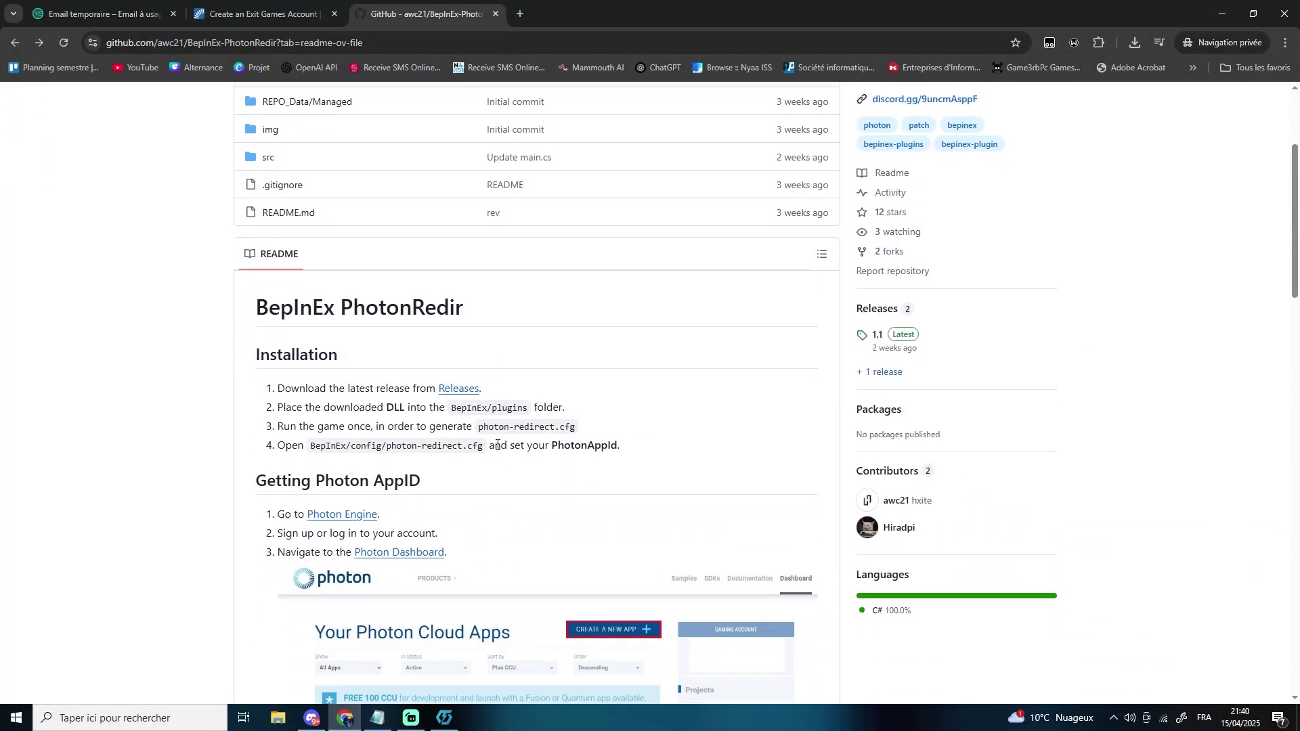
click(466, 392)
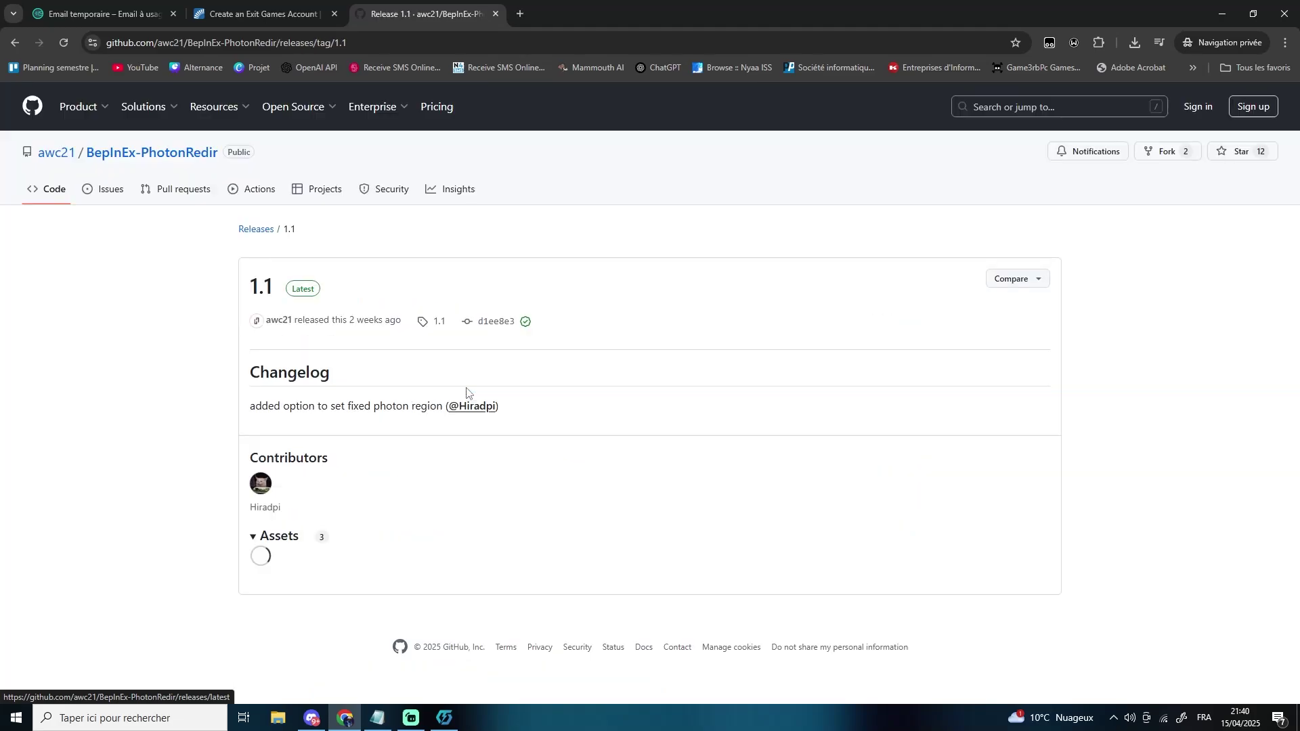
scroll(313, 509, down, 1)
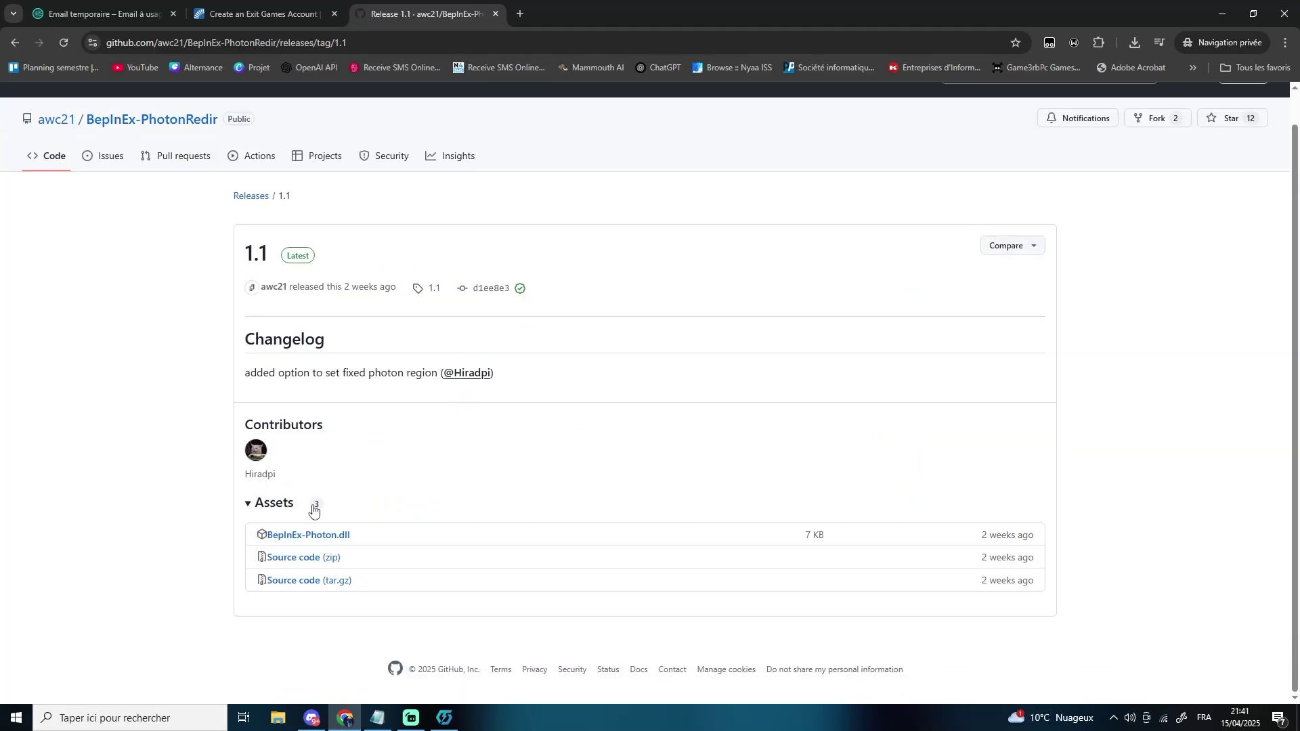
click(286, 536)
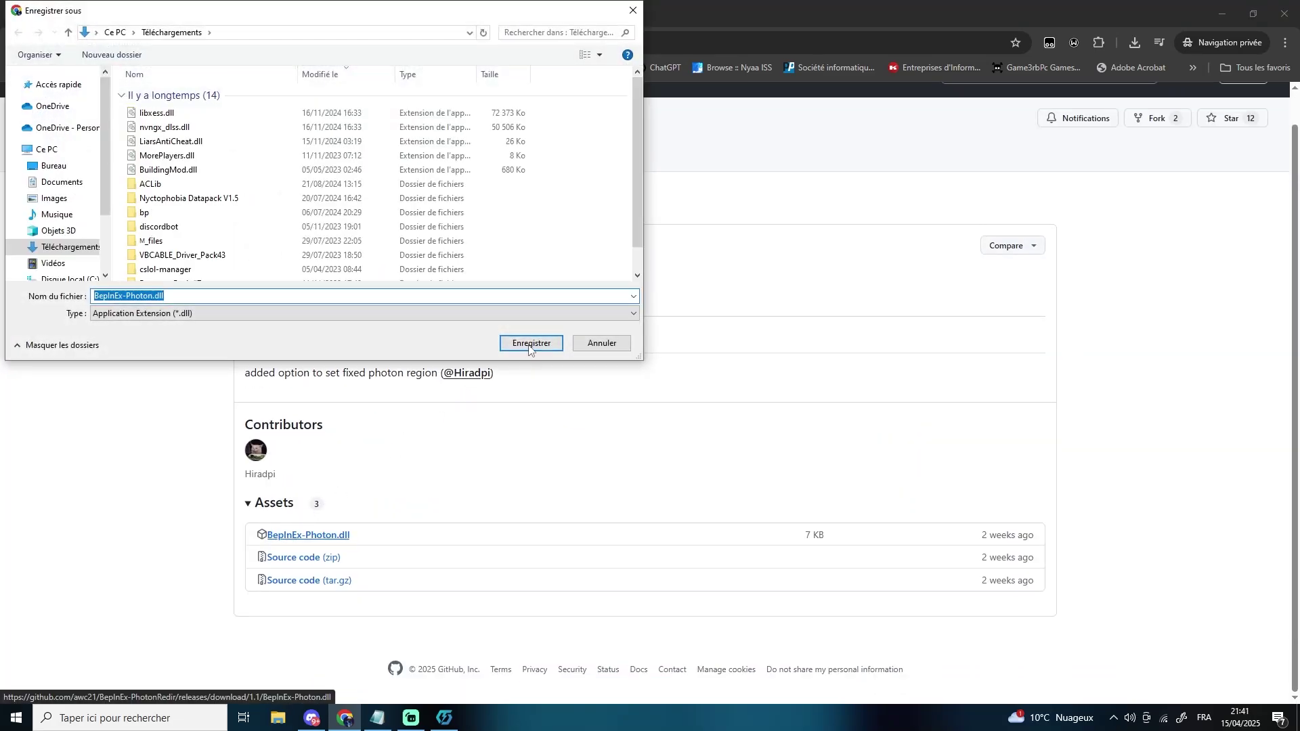
click(533, 345)
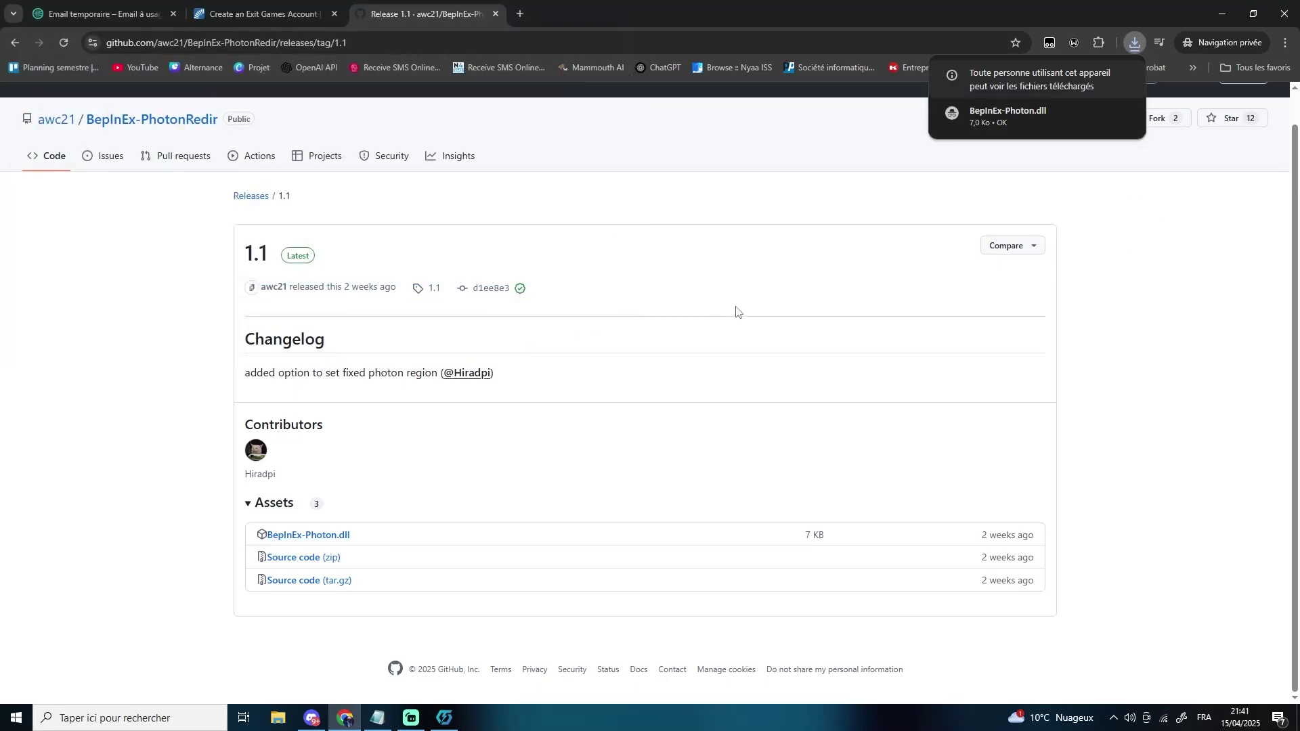
mouse_move(1055, 129)
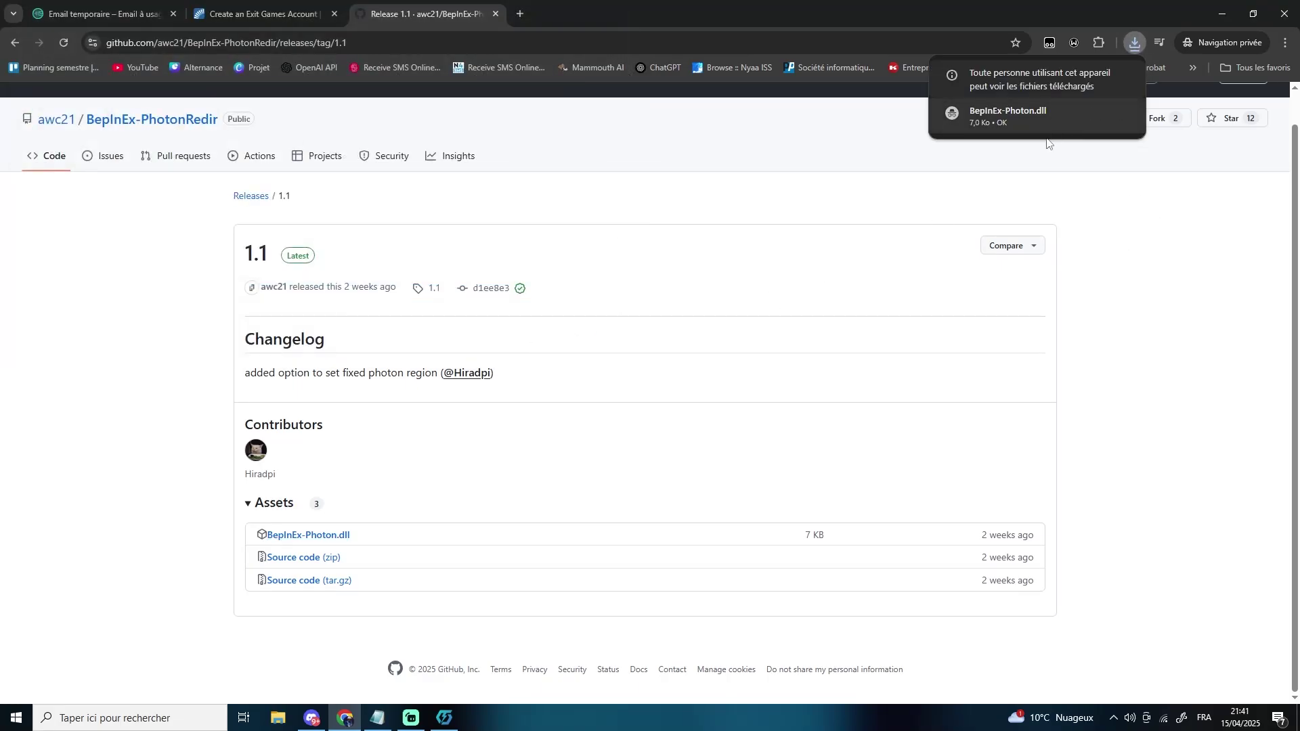
- Drag the downloaded BepInEx-Photon.dll into the R.E.P.O profile's BepInEx/plugins folder
click(448, 726)
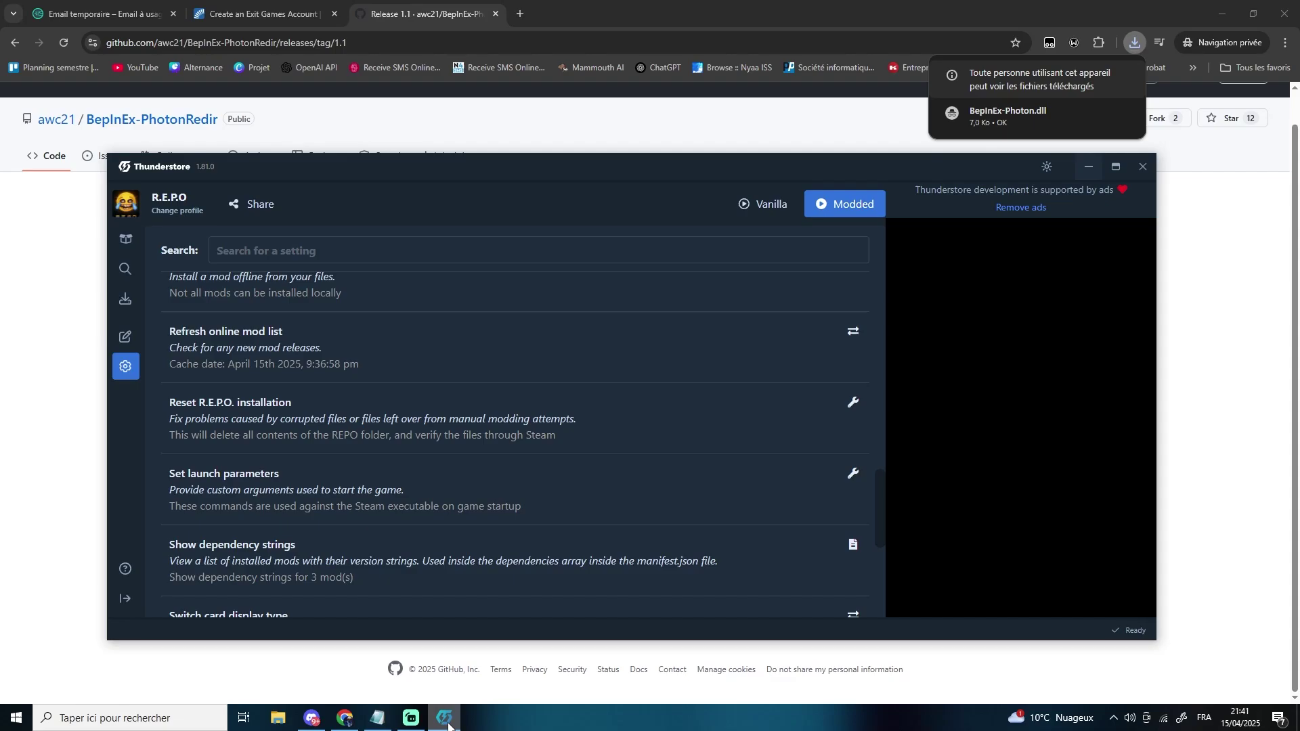
scroll(379, 474, up, 10)
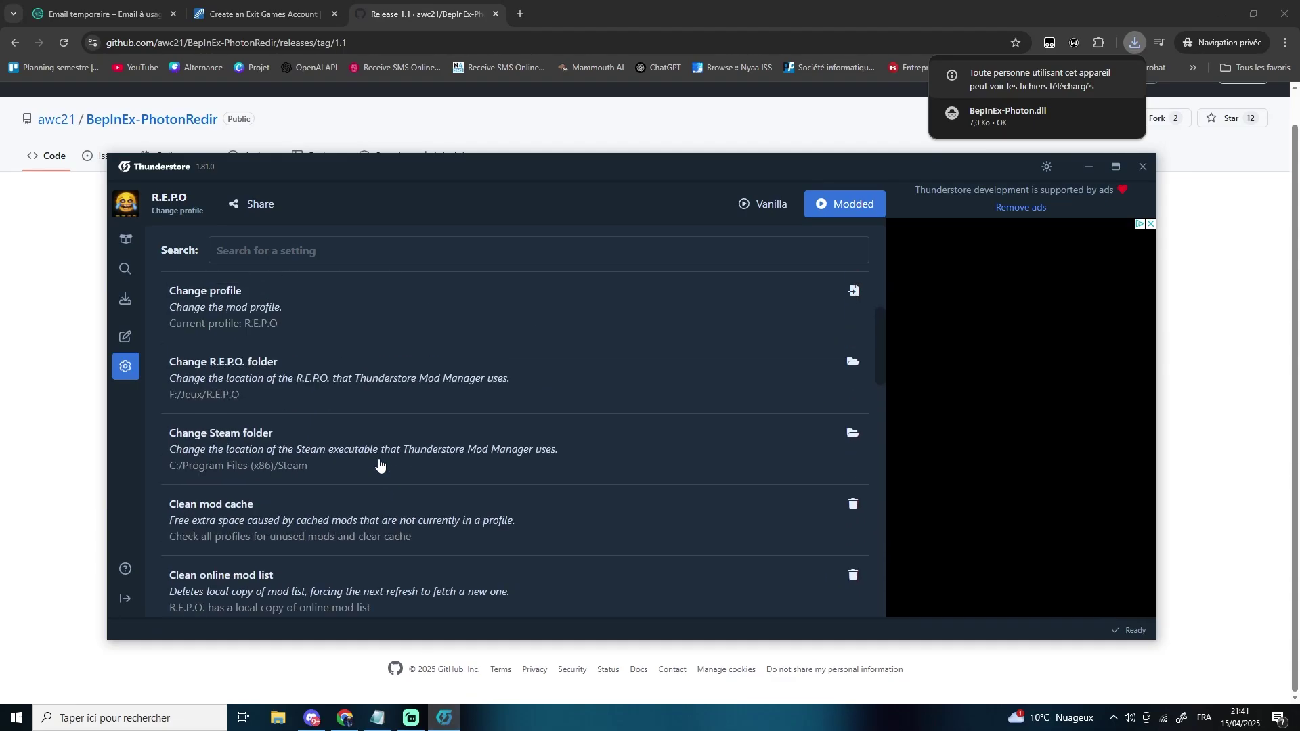
scroll(379, 464, down, 2)
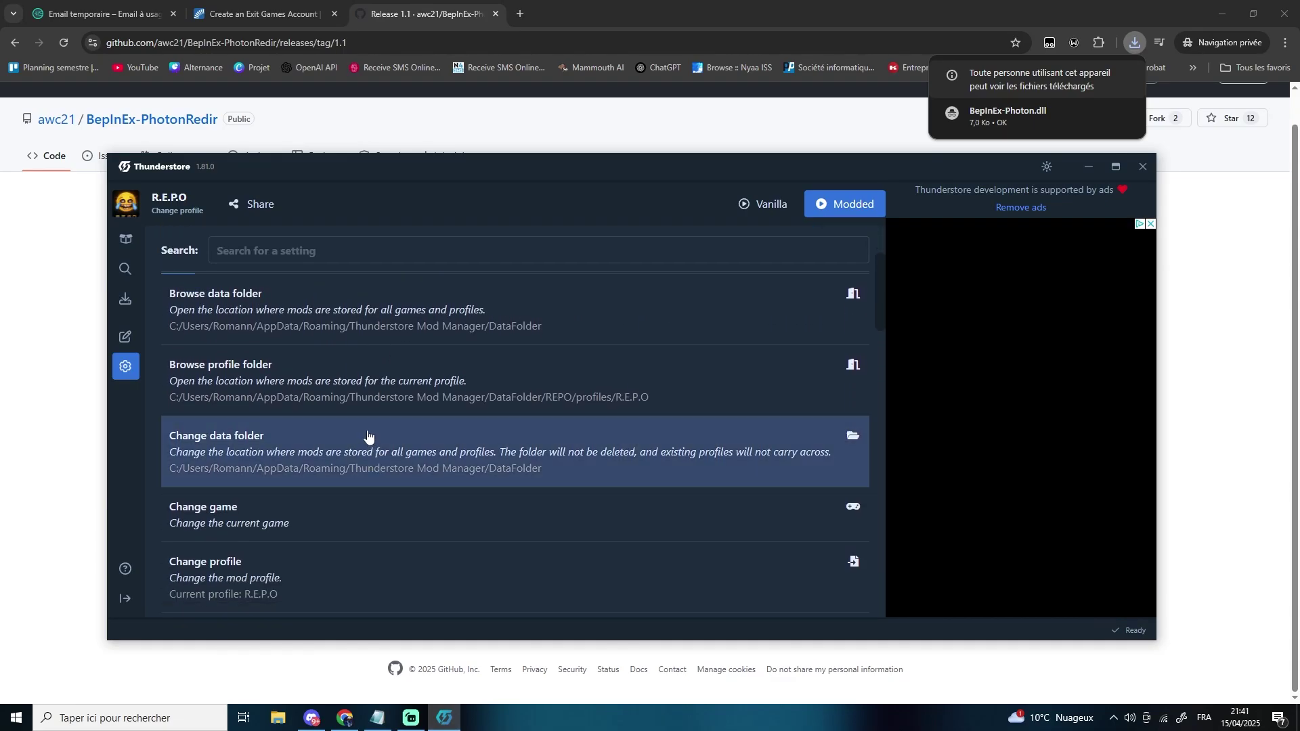
click(701, 385)
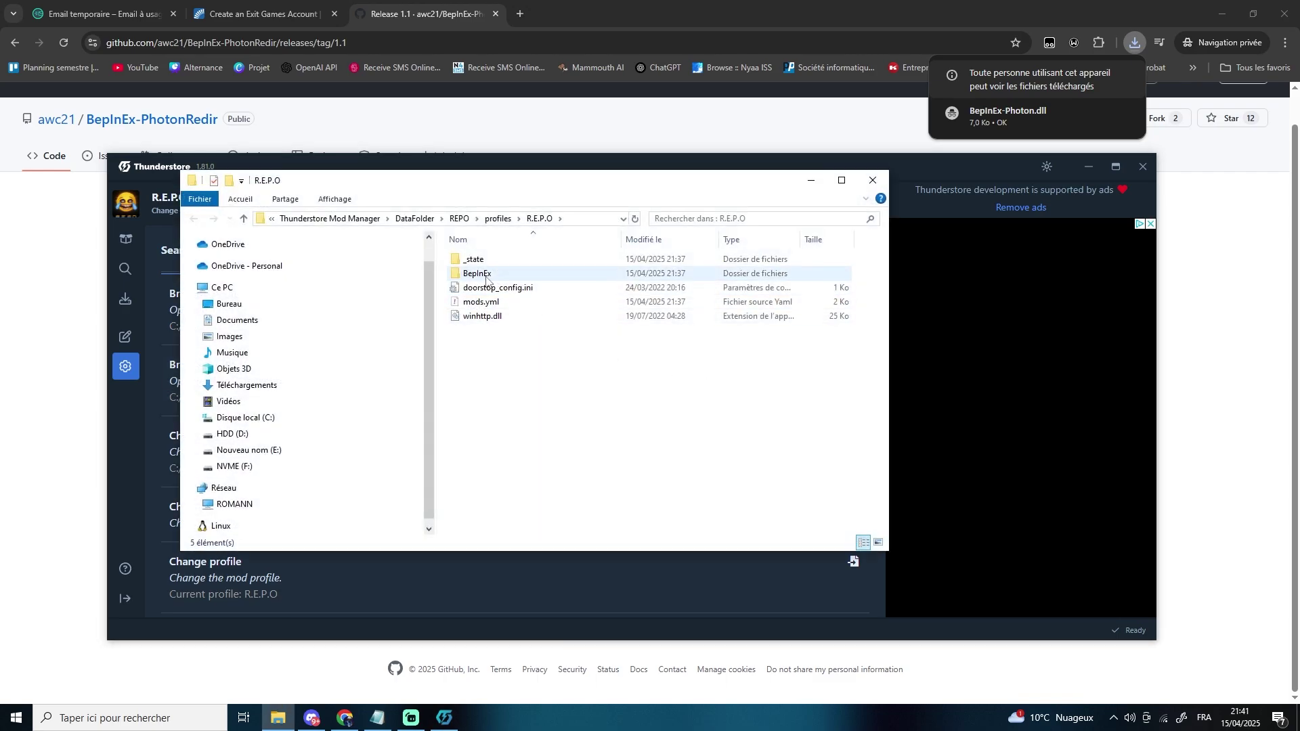
double_click(480, 274)
double_click(476, 288)
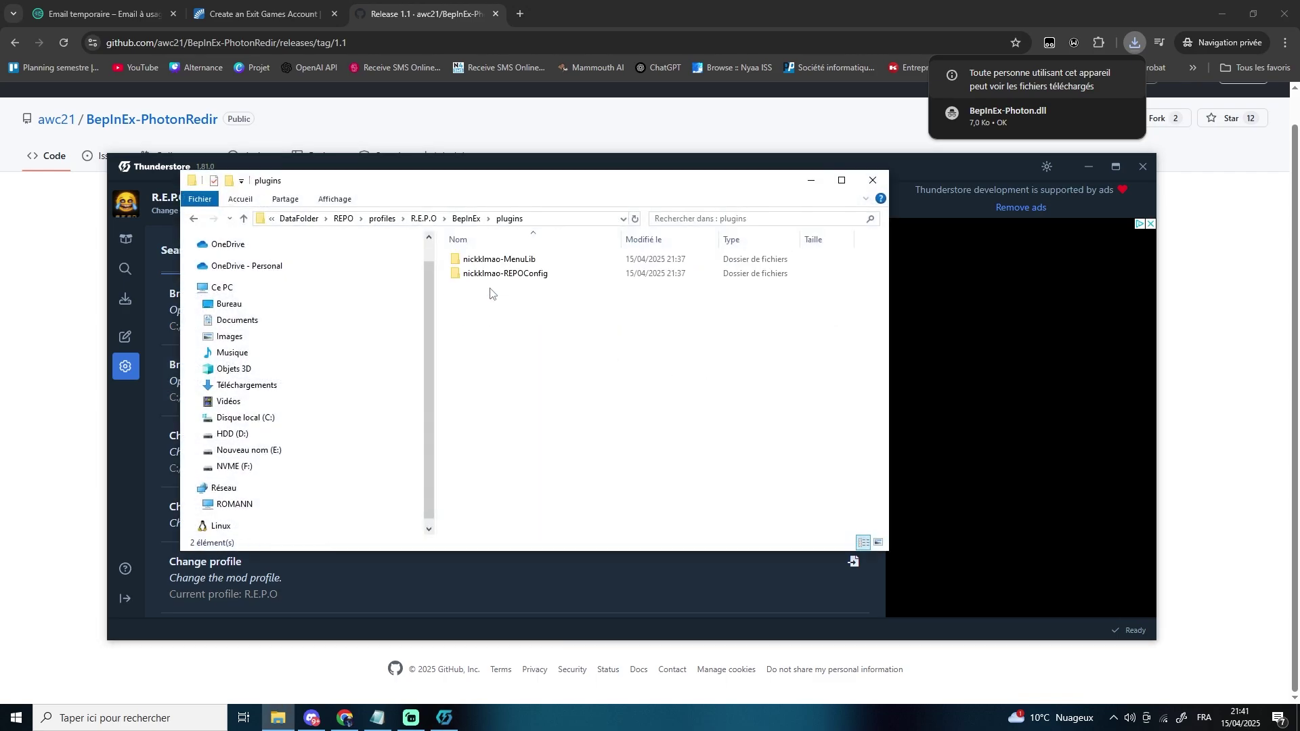
drag(1009, 114, 515, 340)
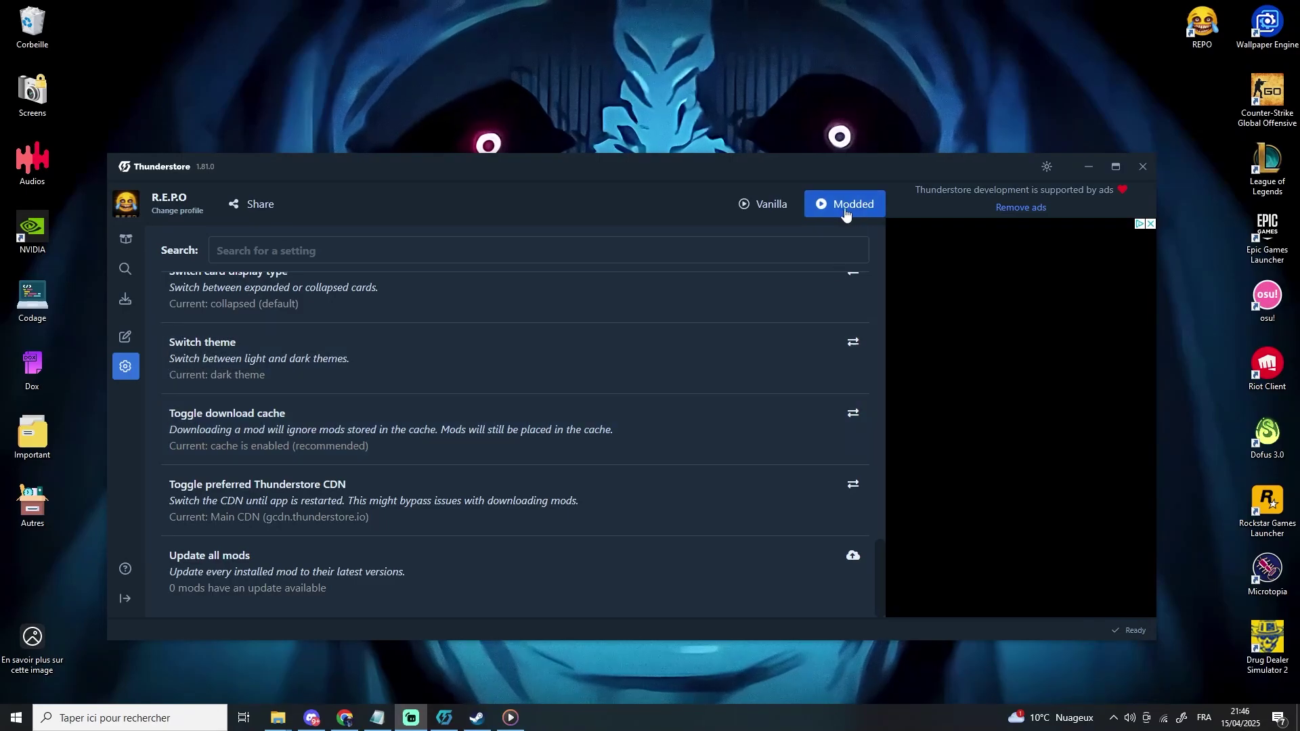
- Launch R.E.P.O. through the Modded shortcut, dismissing Steam's Pas de licence error
click(847, 210)
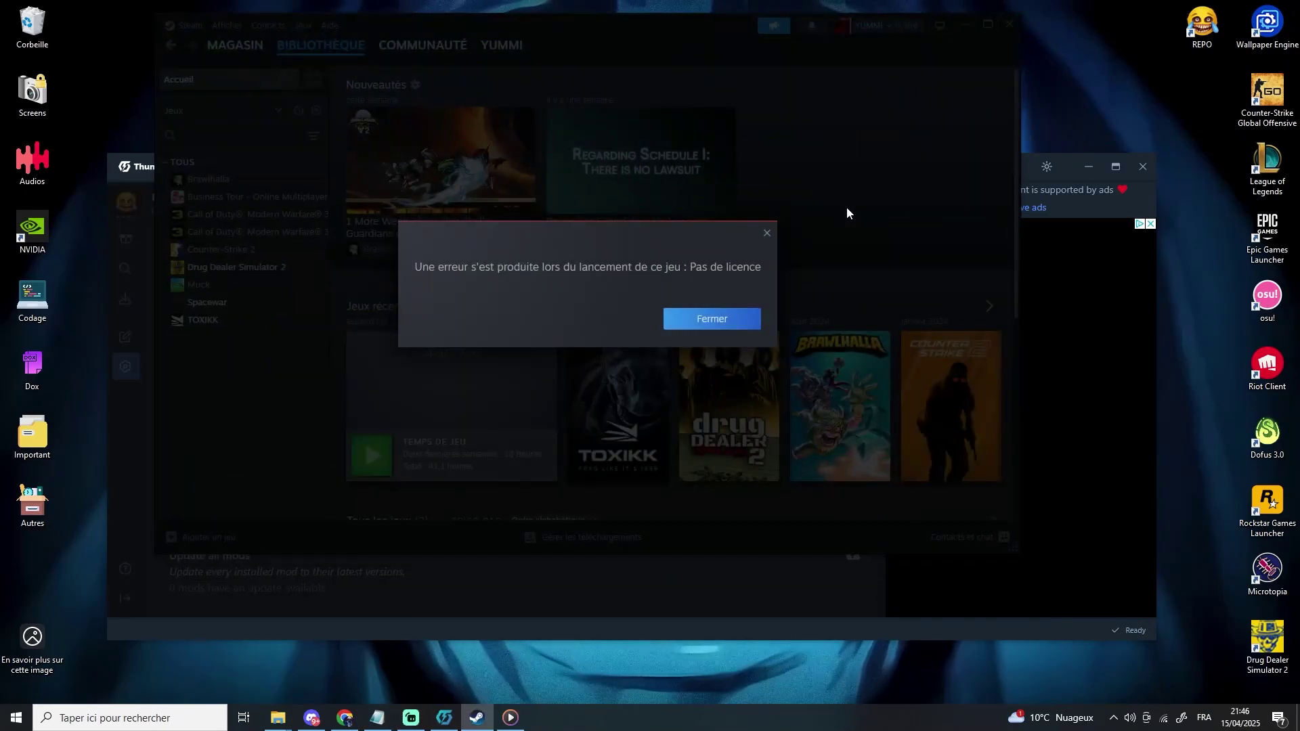
click(707, 318)
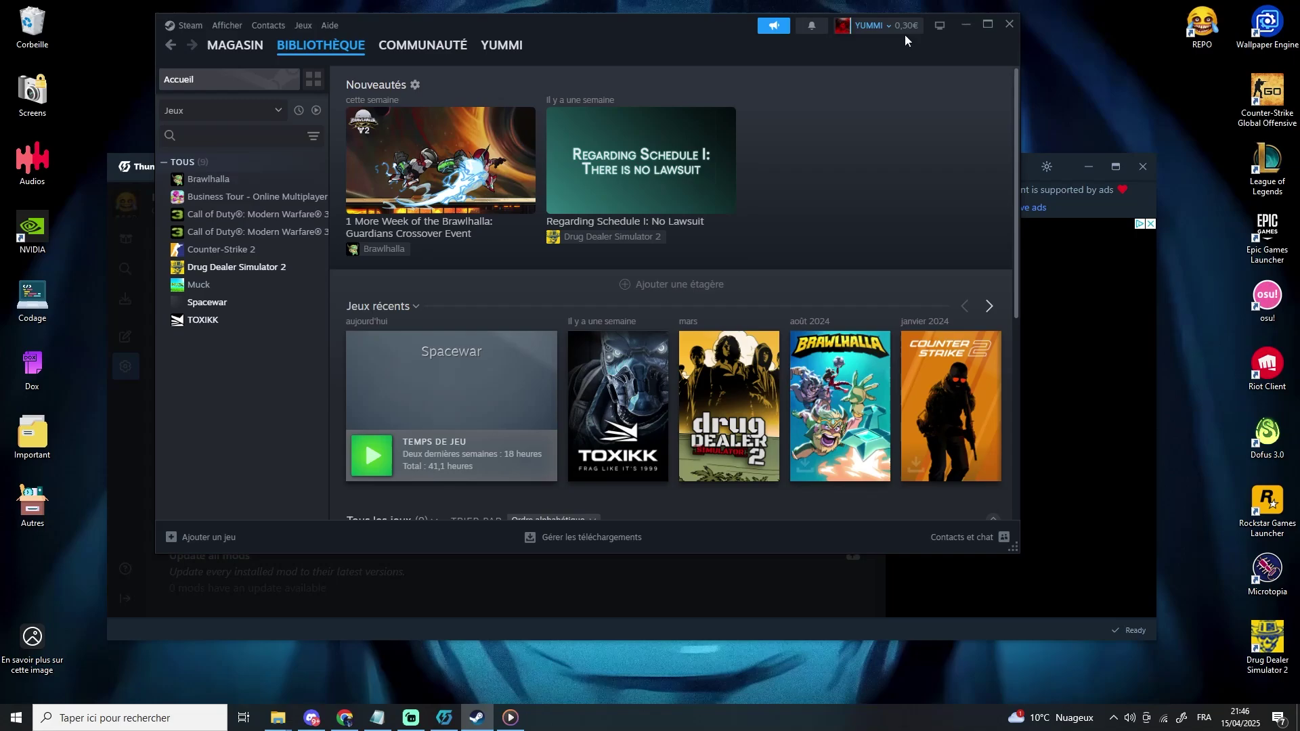
click(964, 25)
mouse_move(278, 718)
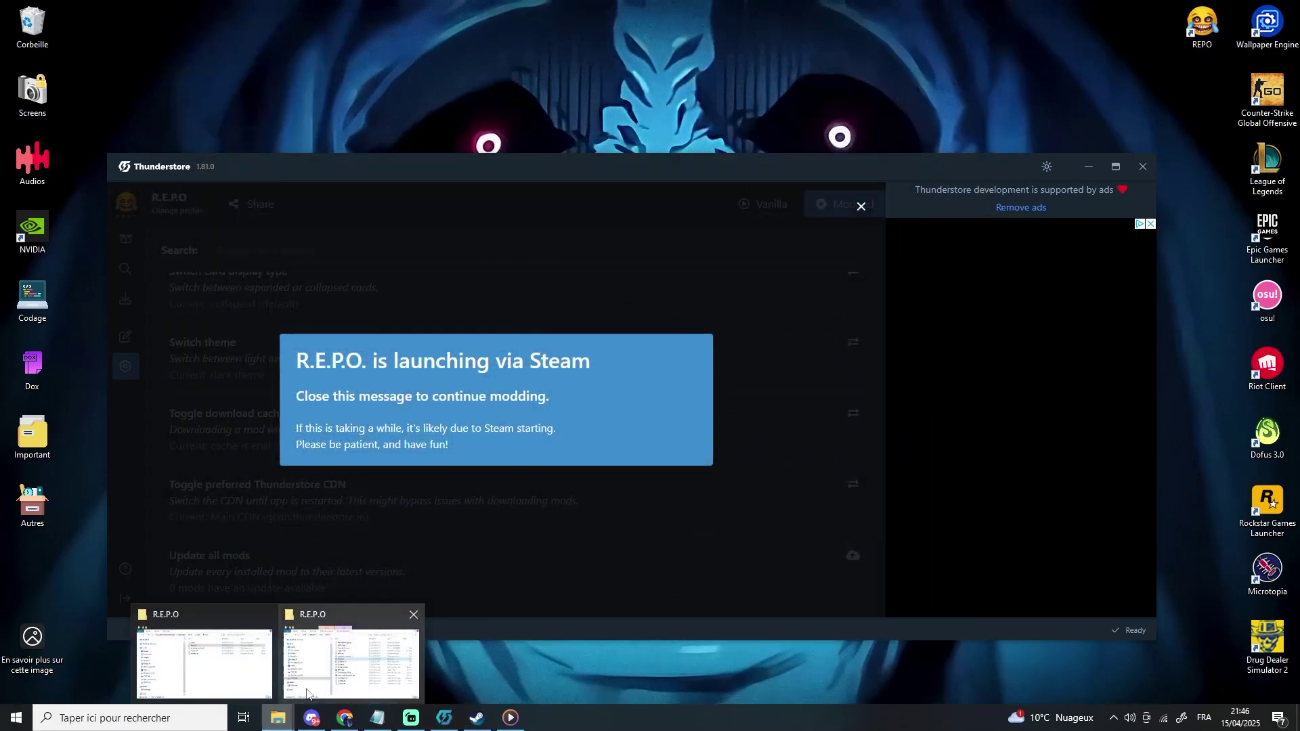
click(318, 672)
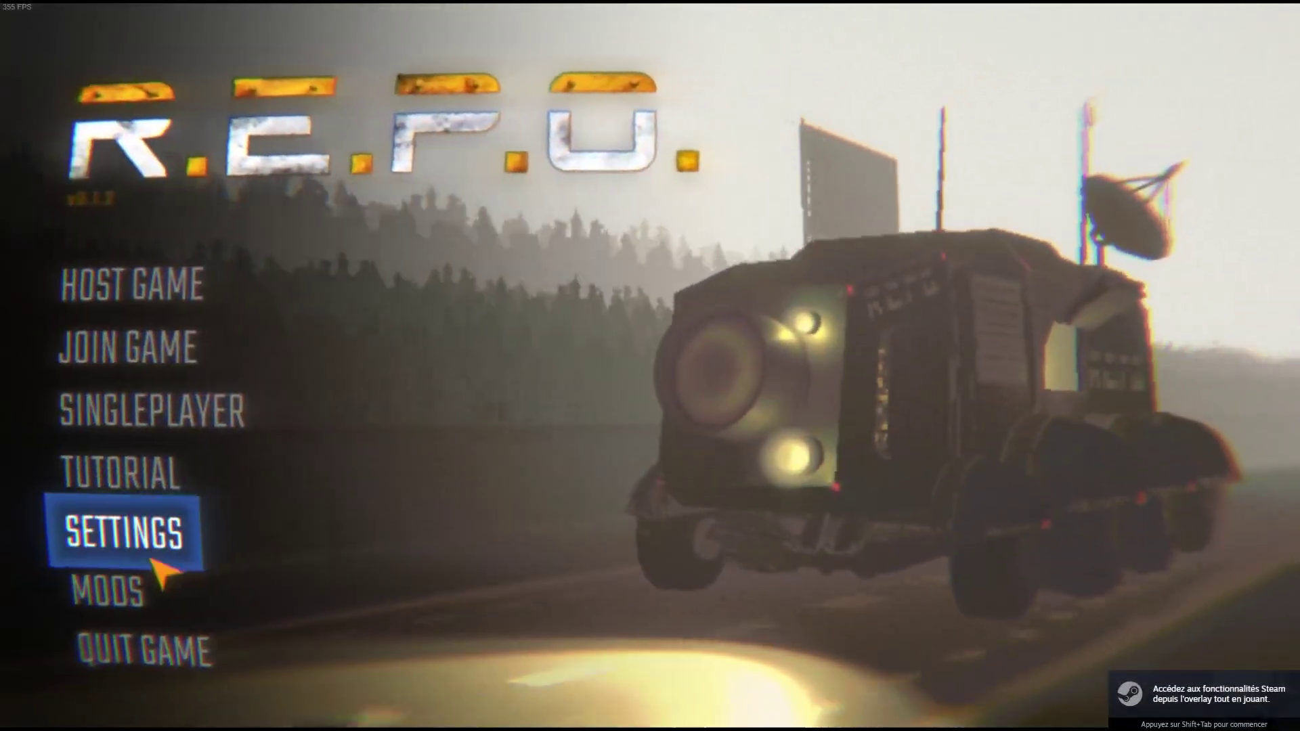
- Check the in-game MODS list for Photon Redirector, then quit the game
click(138, 589)
click(181, 655)
click(181, 655)
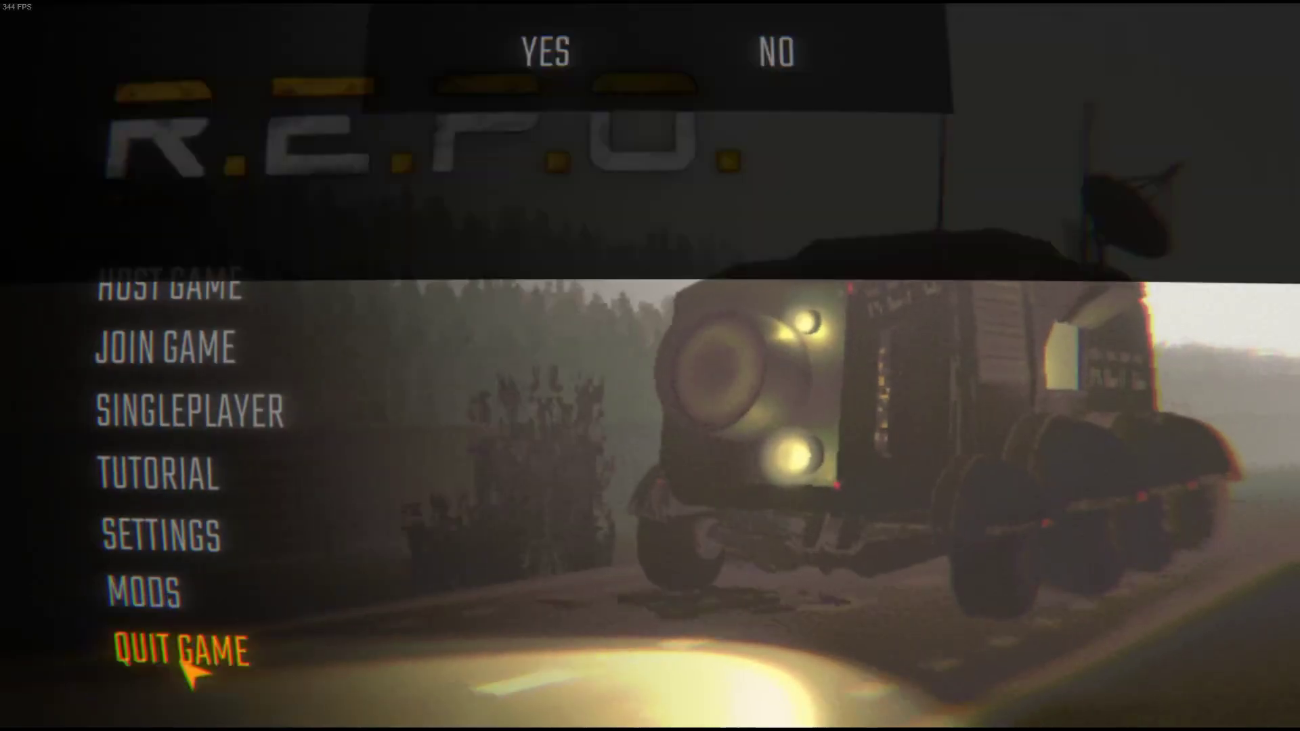
click(545, 49)
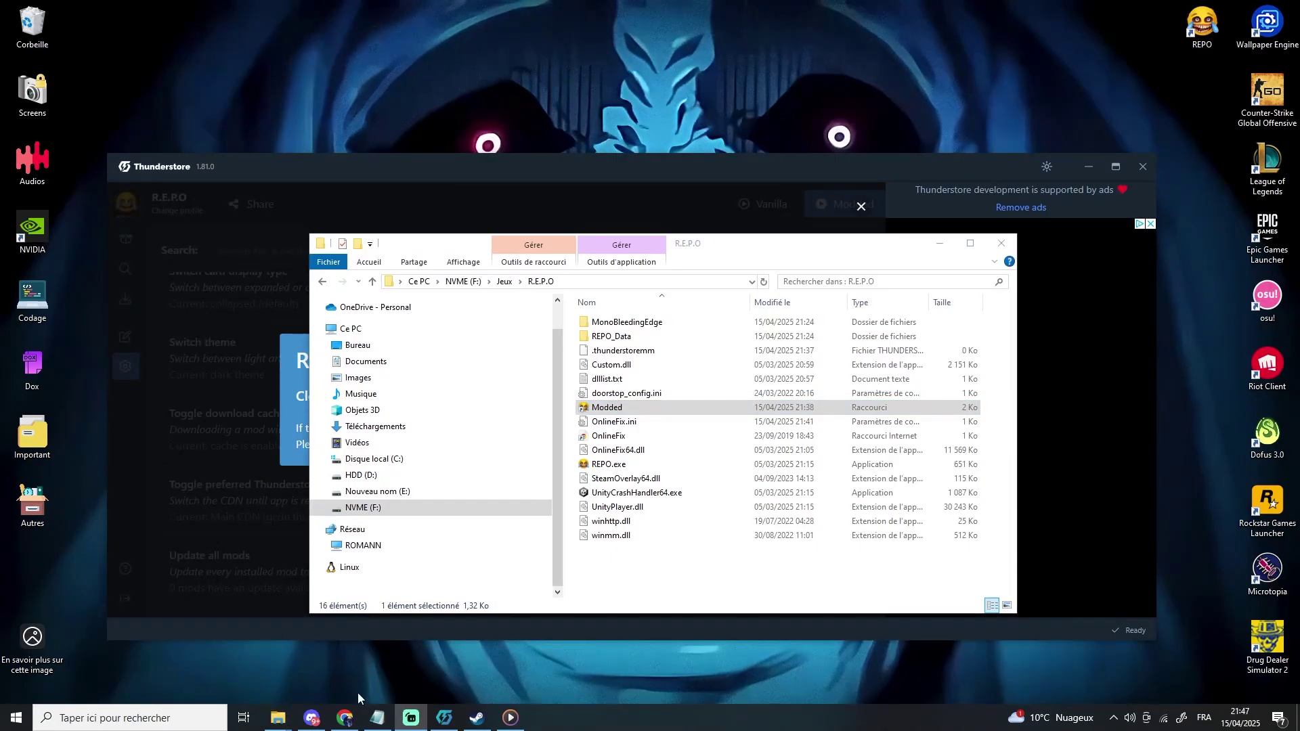
- Go back to the BepInEx-PhotonRedir README and read through the Getting Photon AppID section
click(345, 716)
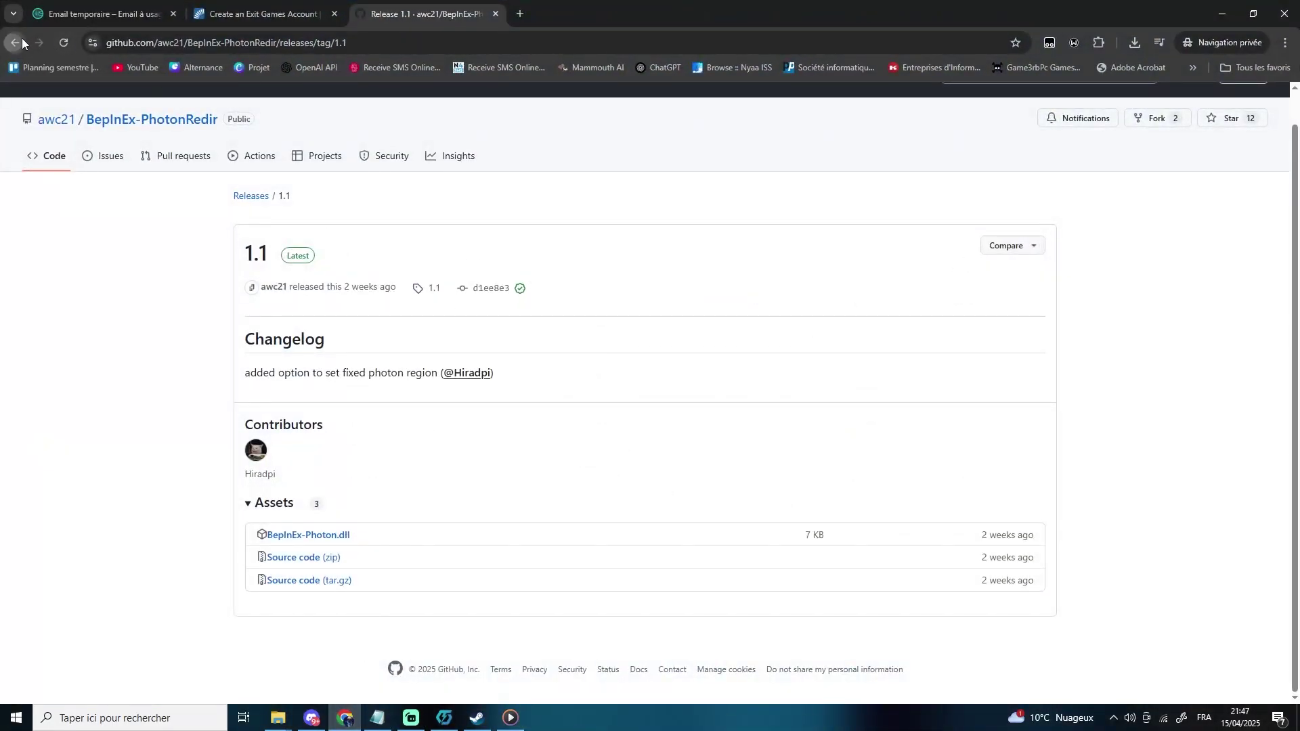
click(15, 41)
scroll(250, 355, down, 2)
mouse_move(250, 355)
mouse_down()
mouse_move(420, 346)
mouse_move(256, 347)
mouse_up()
click(256, 347)
scroll(522, 384, down, 2)
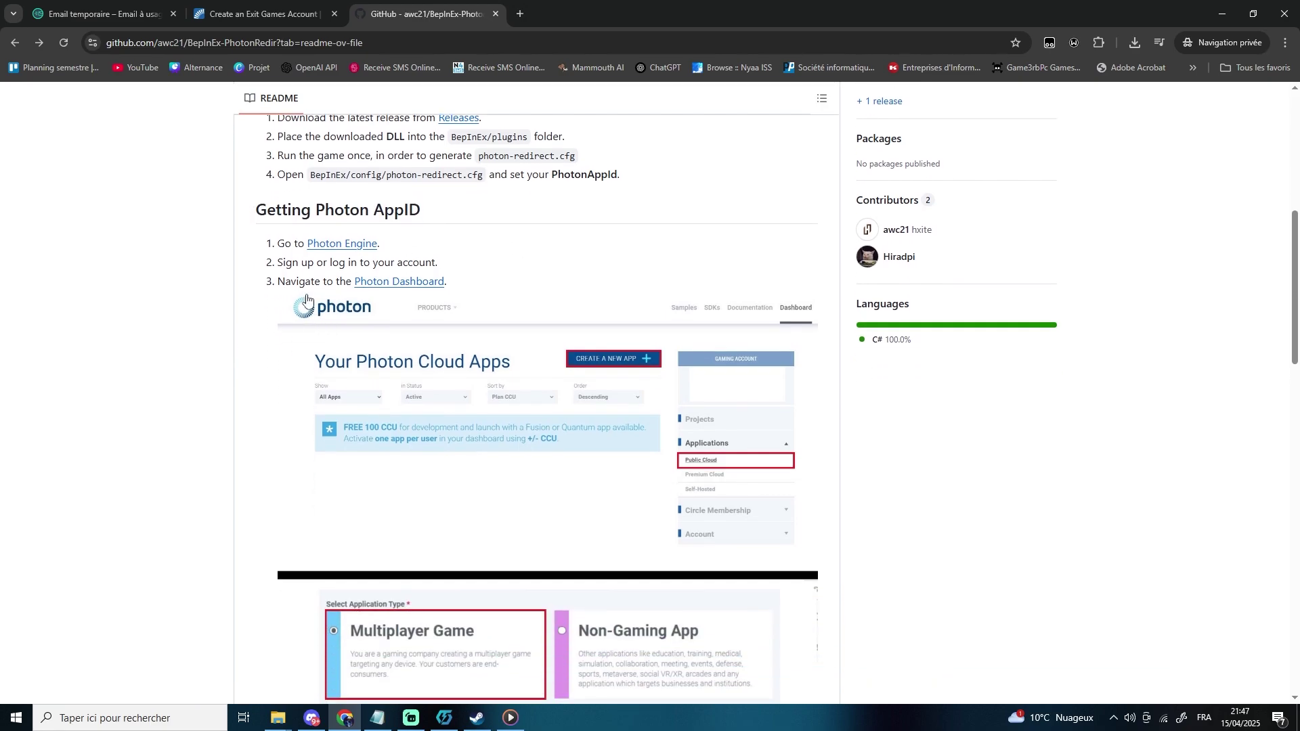
scroll(567, 324, down, 2)
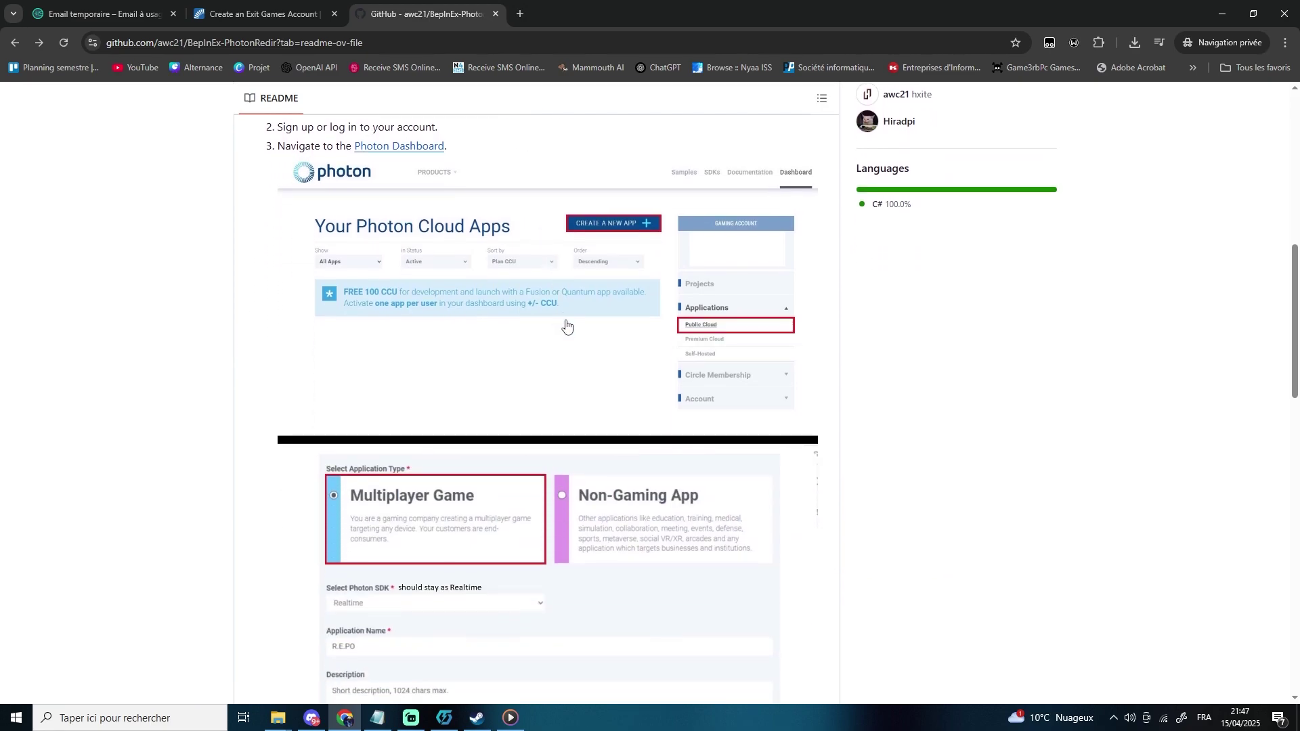
scroll(618, 354, down, 5)
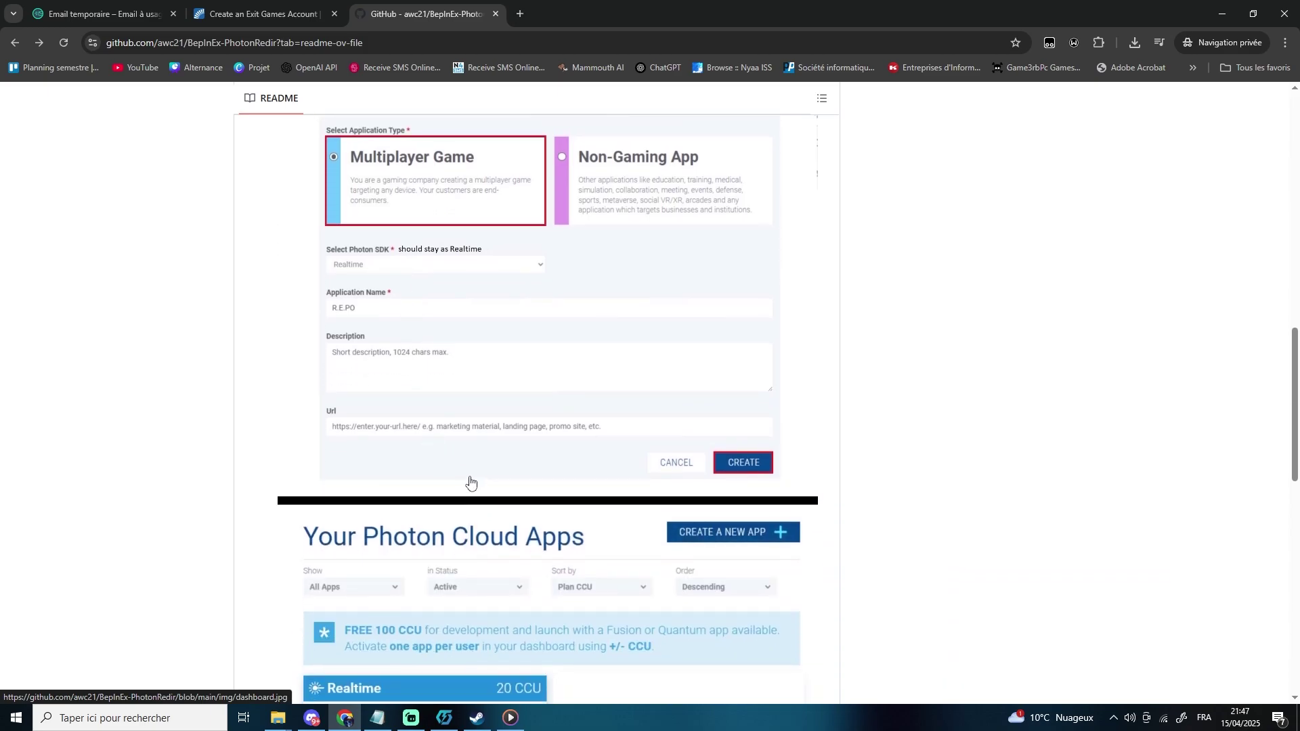
scroll(472, 483, up, 6)
scroll(472, 483, up, 4)
- Paste the copied temporary e-mail into Photon's E-Mail-Address field and tick I'm not a robot
click(257, 17)
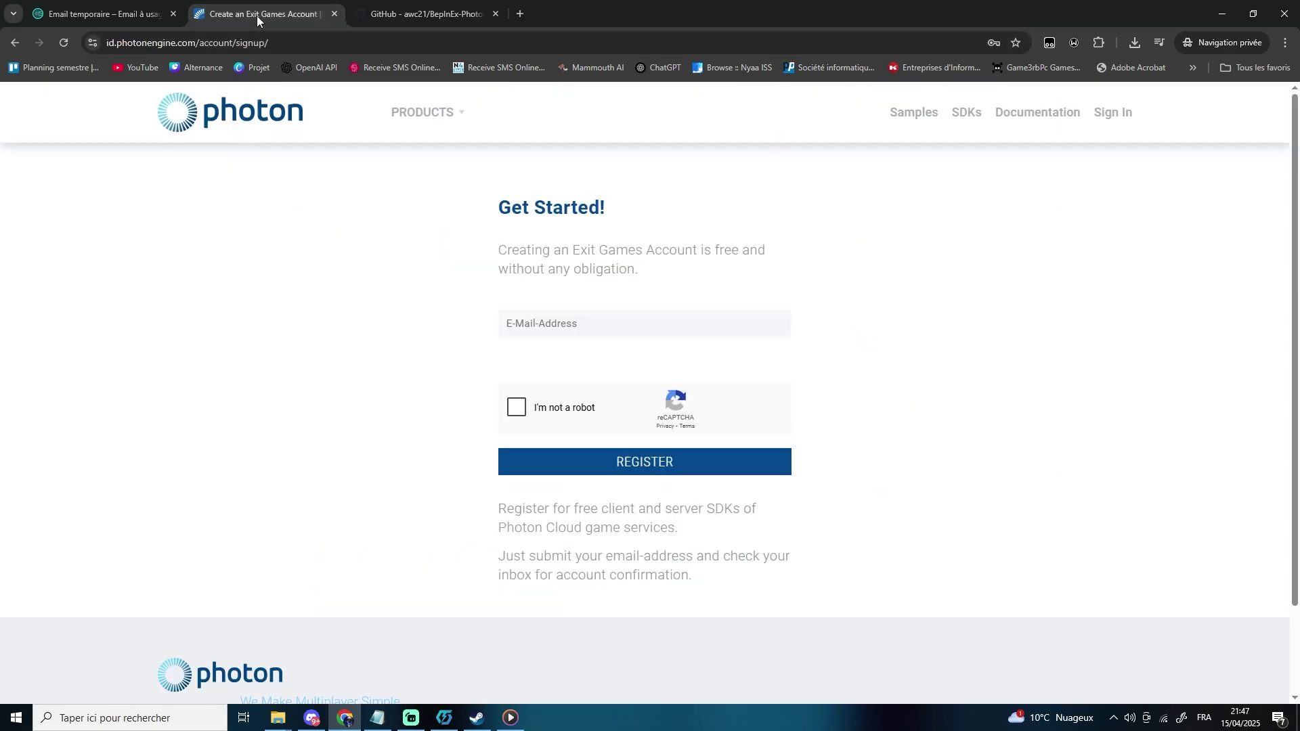
click(166, 20)
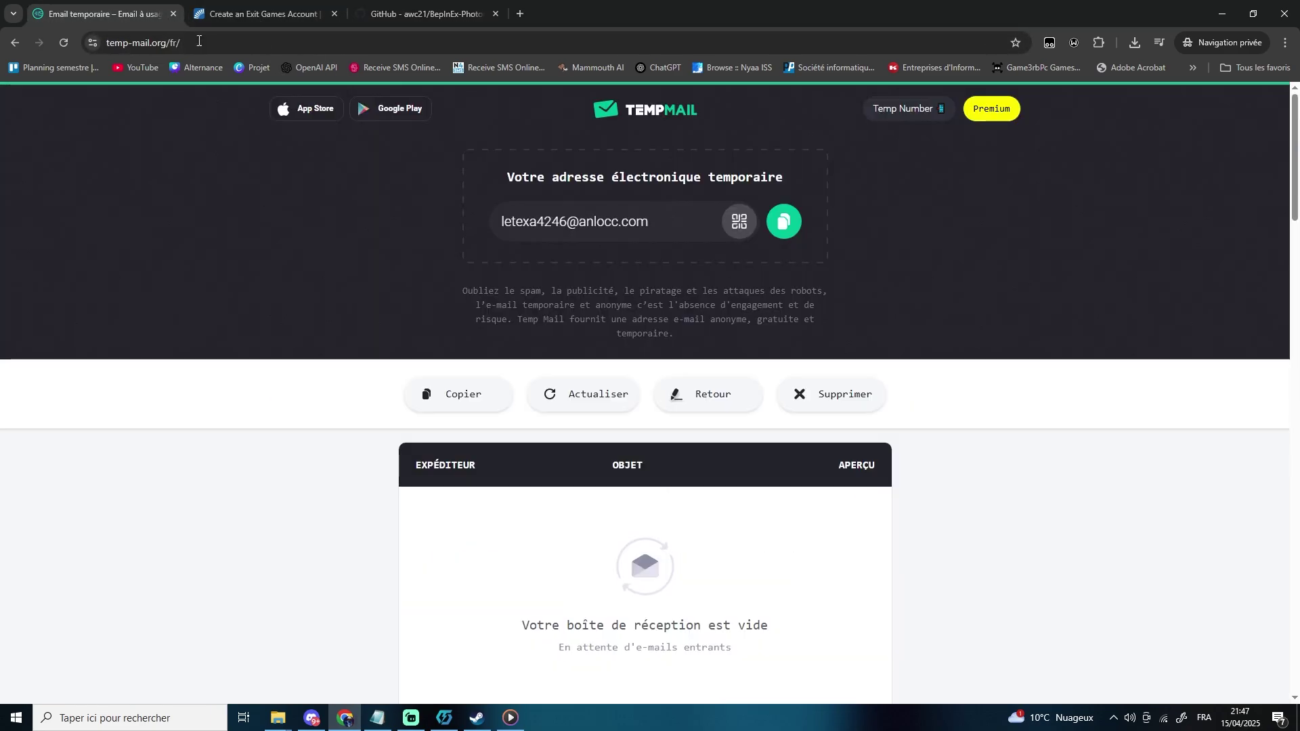
click(784, 222)
click(219, 18)
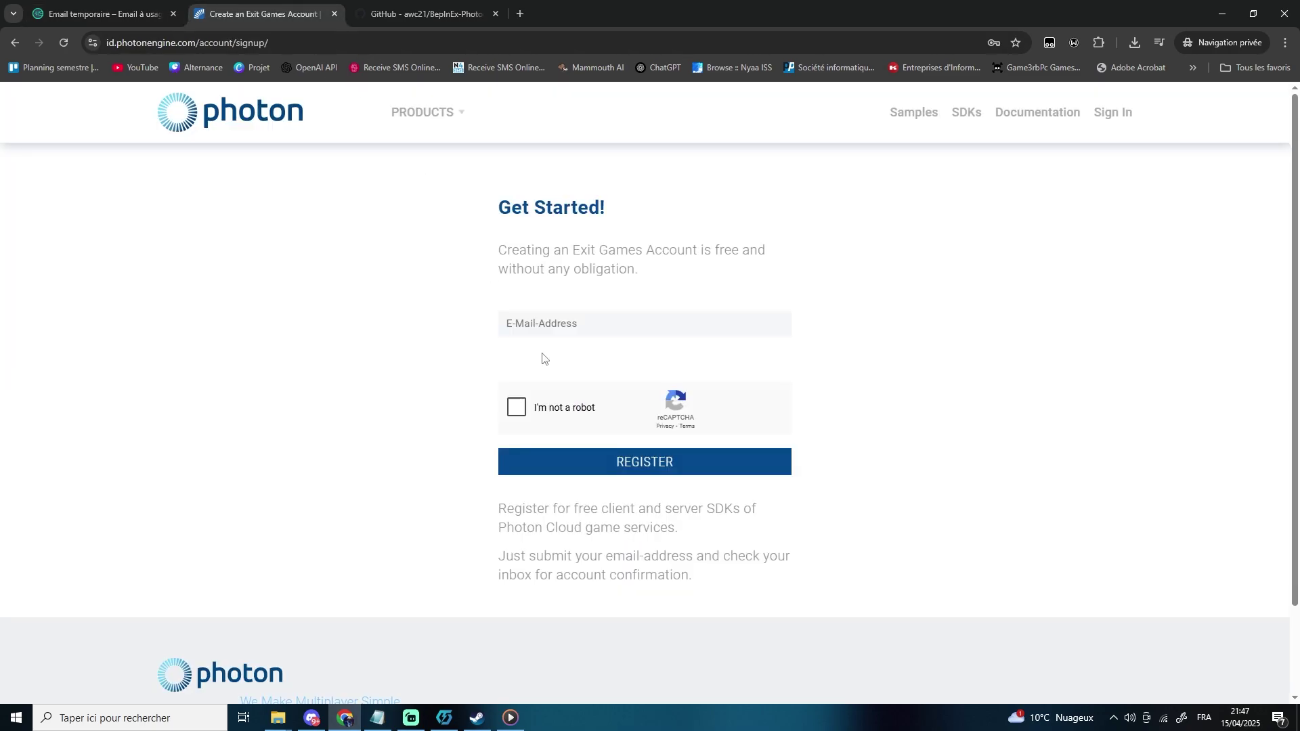
key(ctrl+v)
click(582, 411)
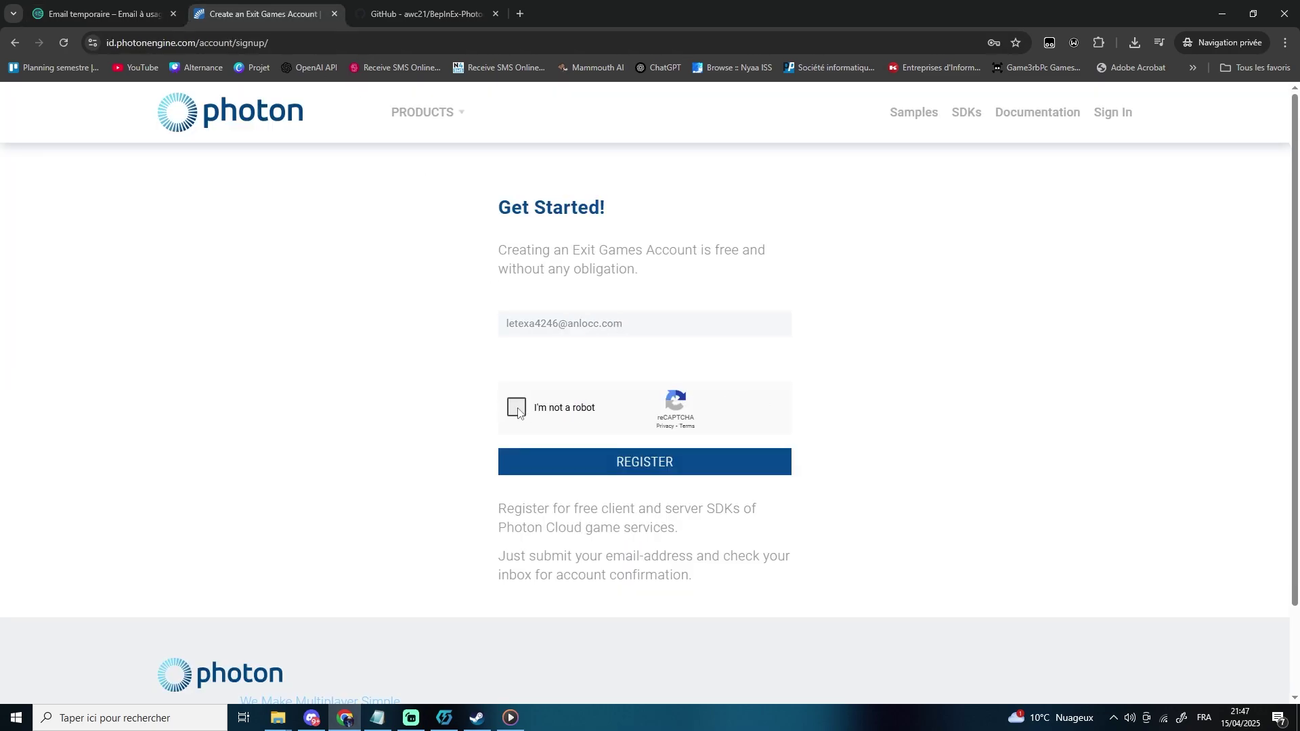
- Submit the Photon registration and open its confirmation e-mail in the temporary inbox
click(695, 462)
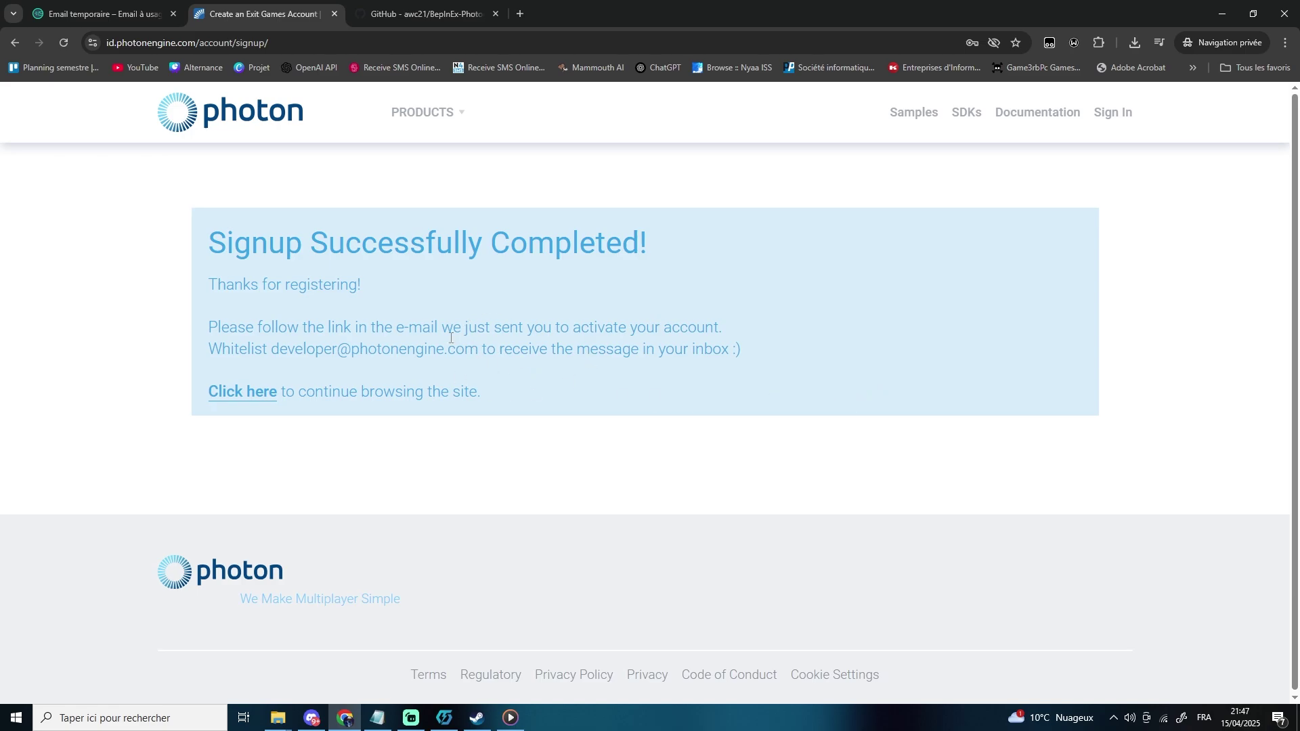
click(120, 18)
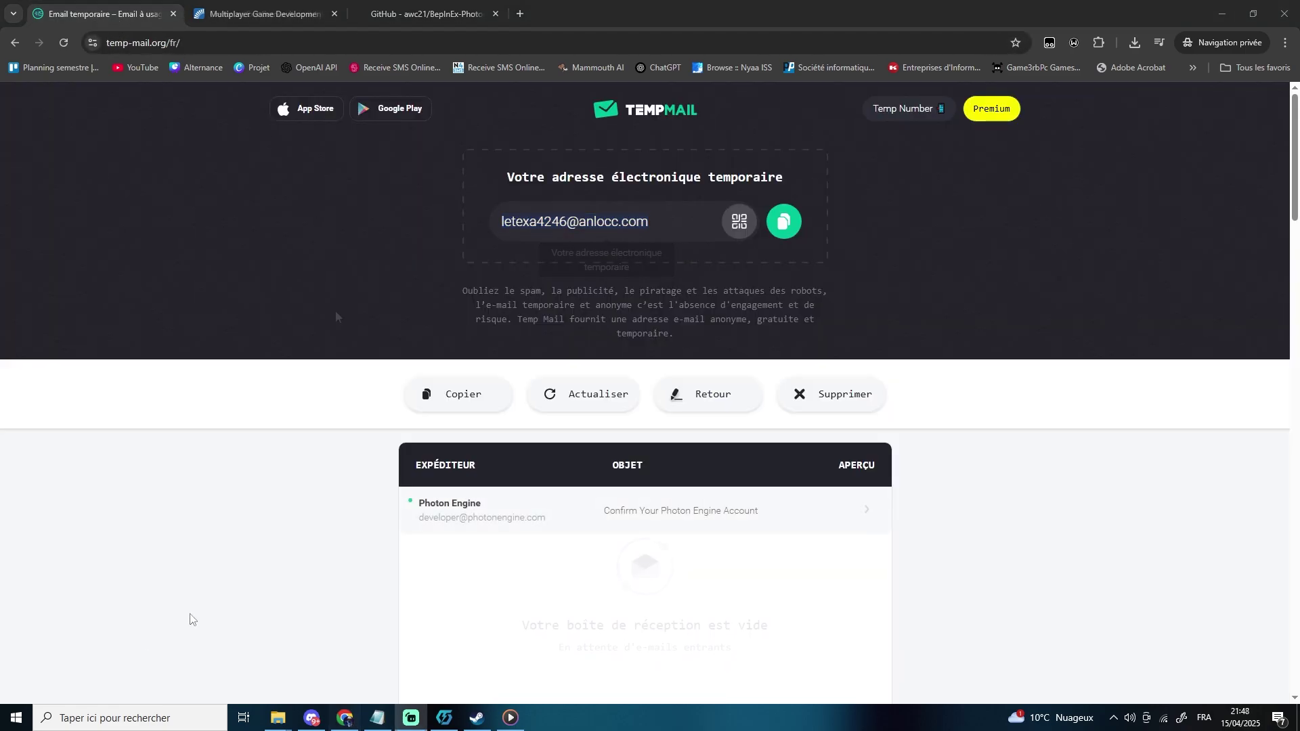
click(515, 511)
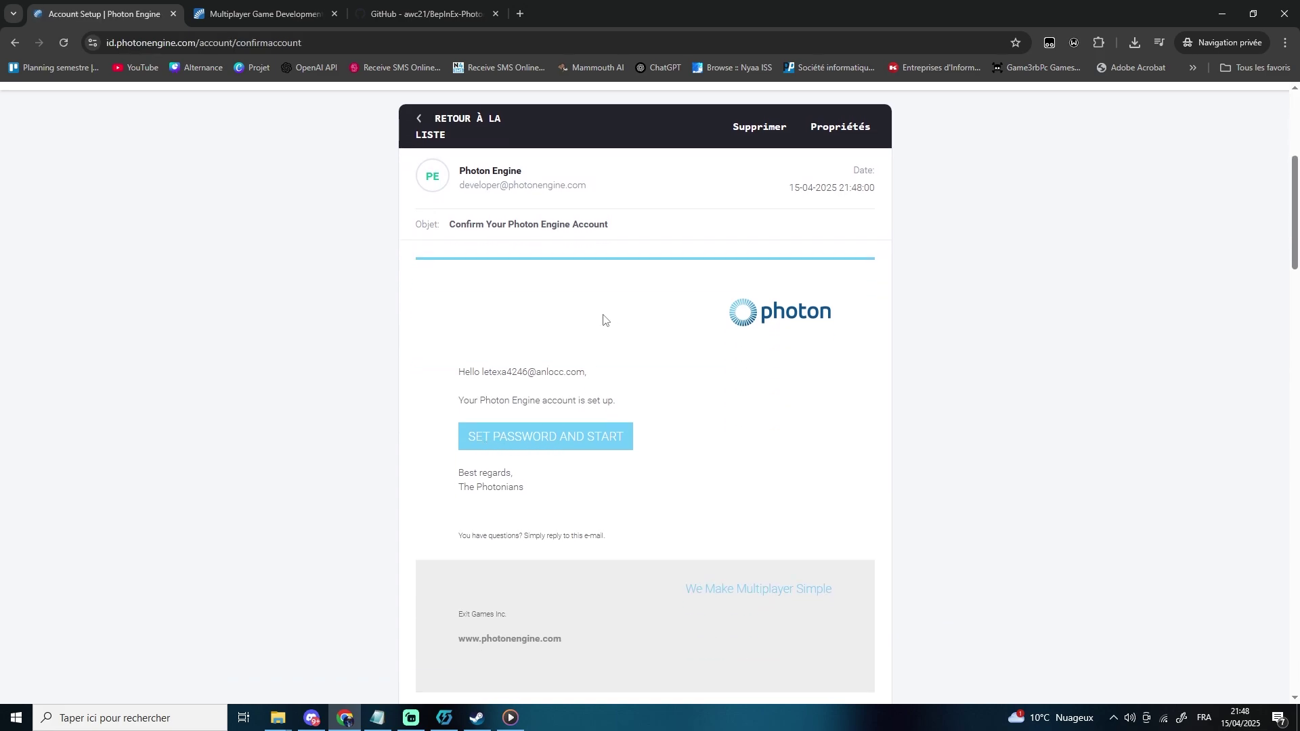
- Enter the account password and its confirmation, then finish setup with START USING PHOTON
click(609, 281)
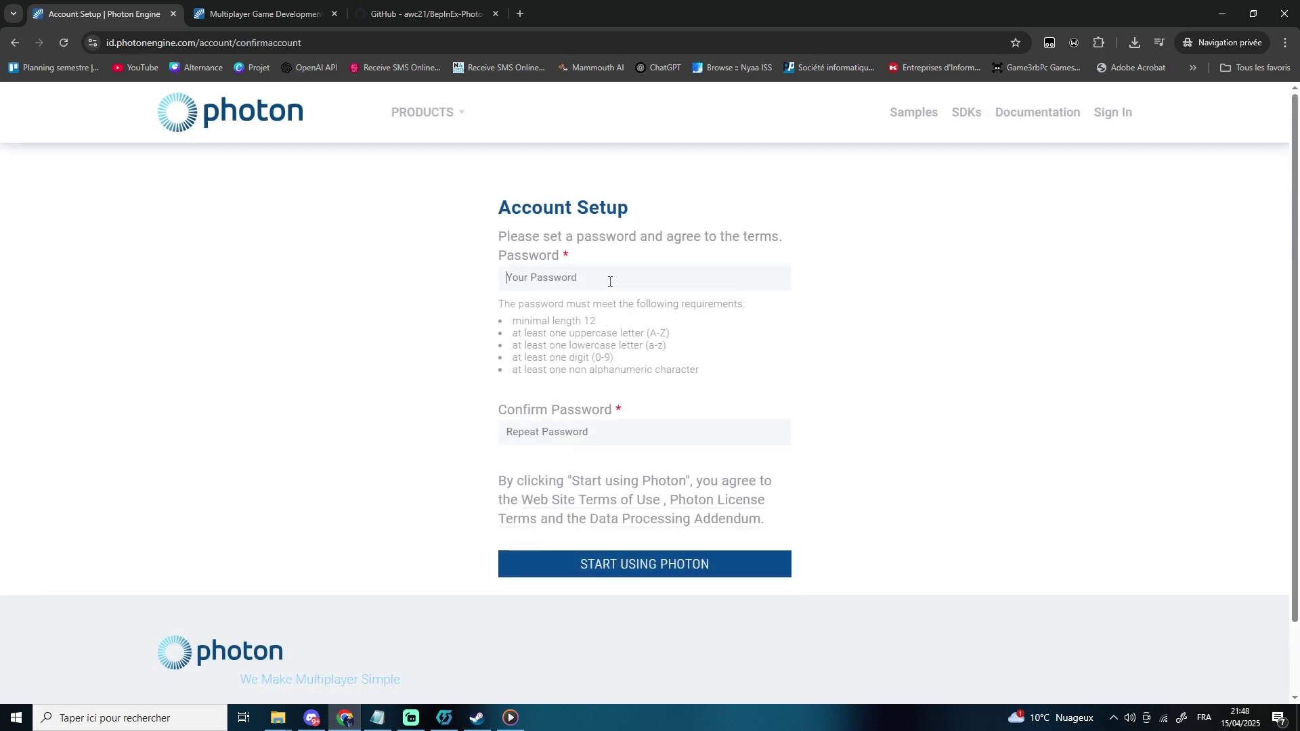
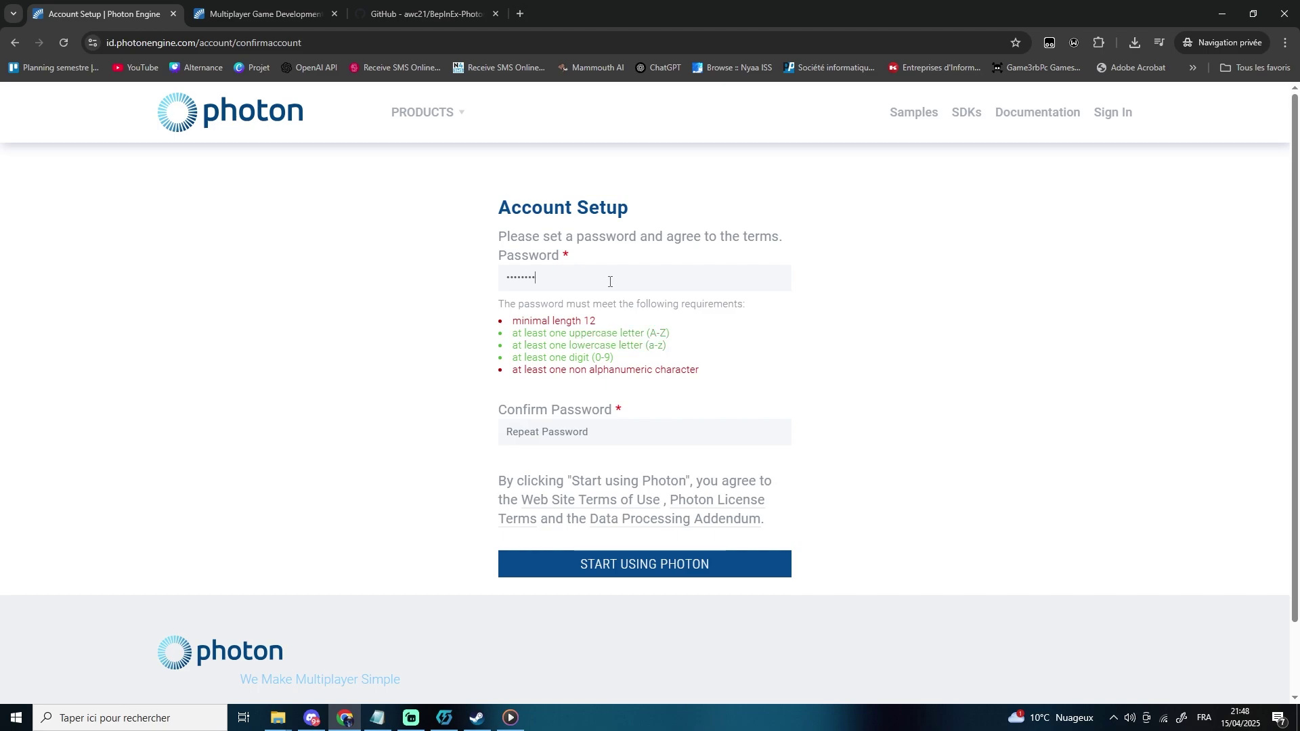
key(Tab)
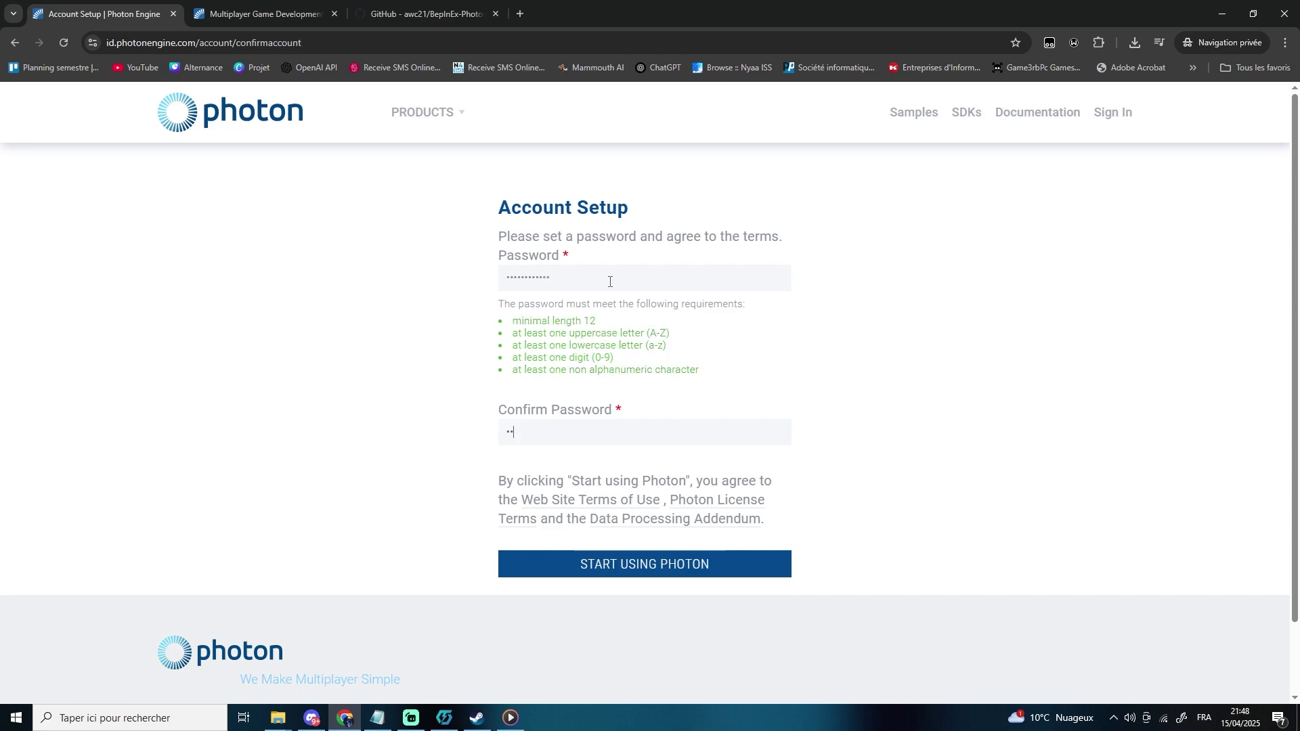
click(672, 567)
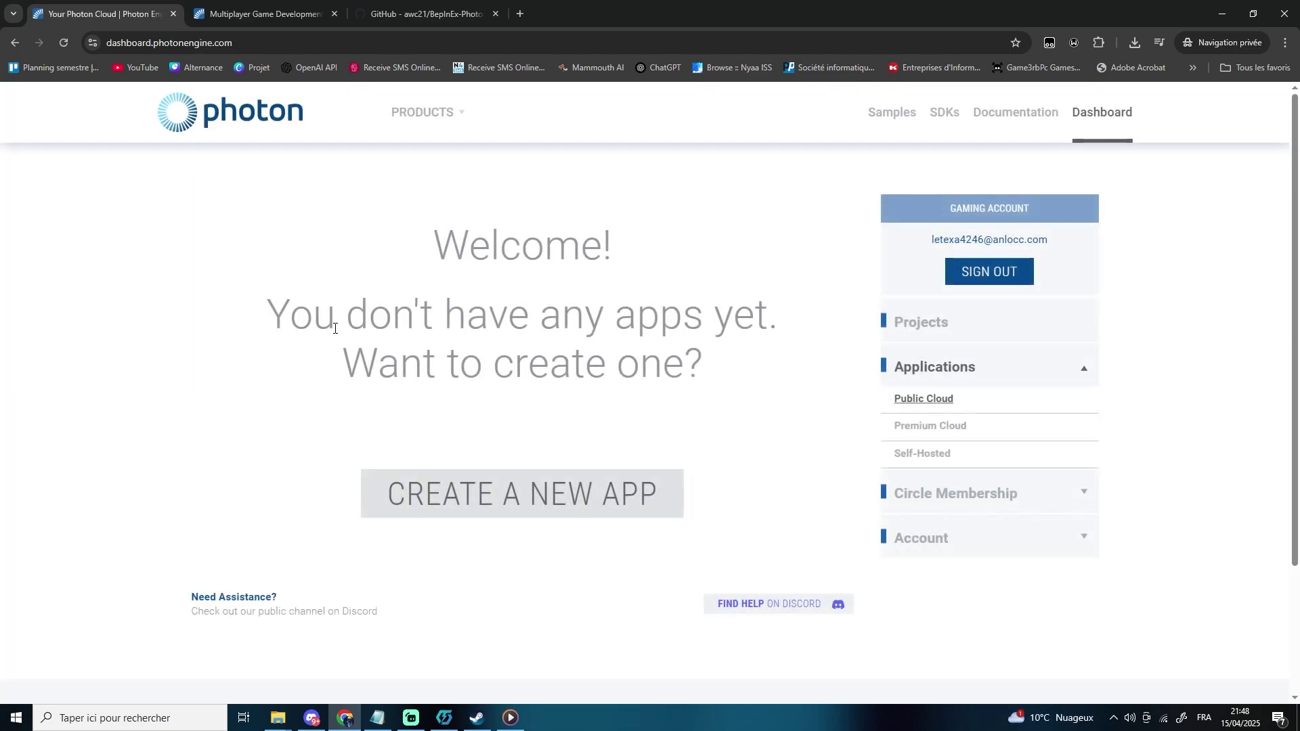
- Create a Multiplayer Game app on the Realtime SDK named R.E.P.O Modded Online
click(539, 501)
scroll(428, 326, down, 3)
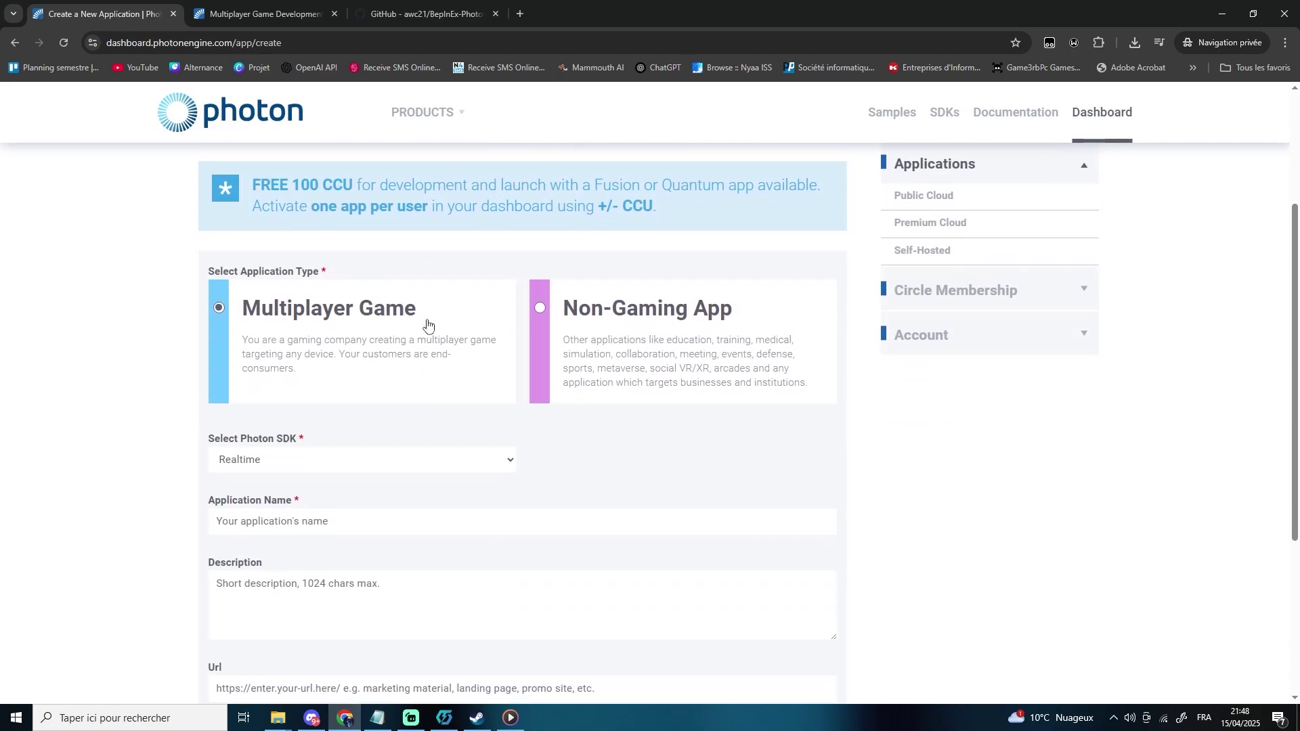
drag(428, 326, 328, 308)
click(440, 317)
scroll(308, 398, down, 2)
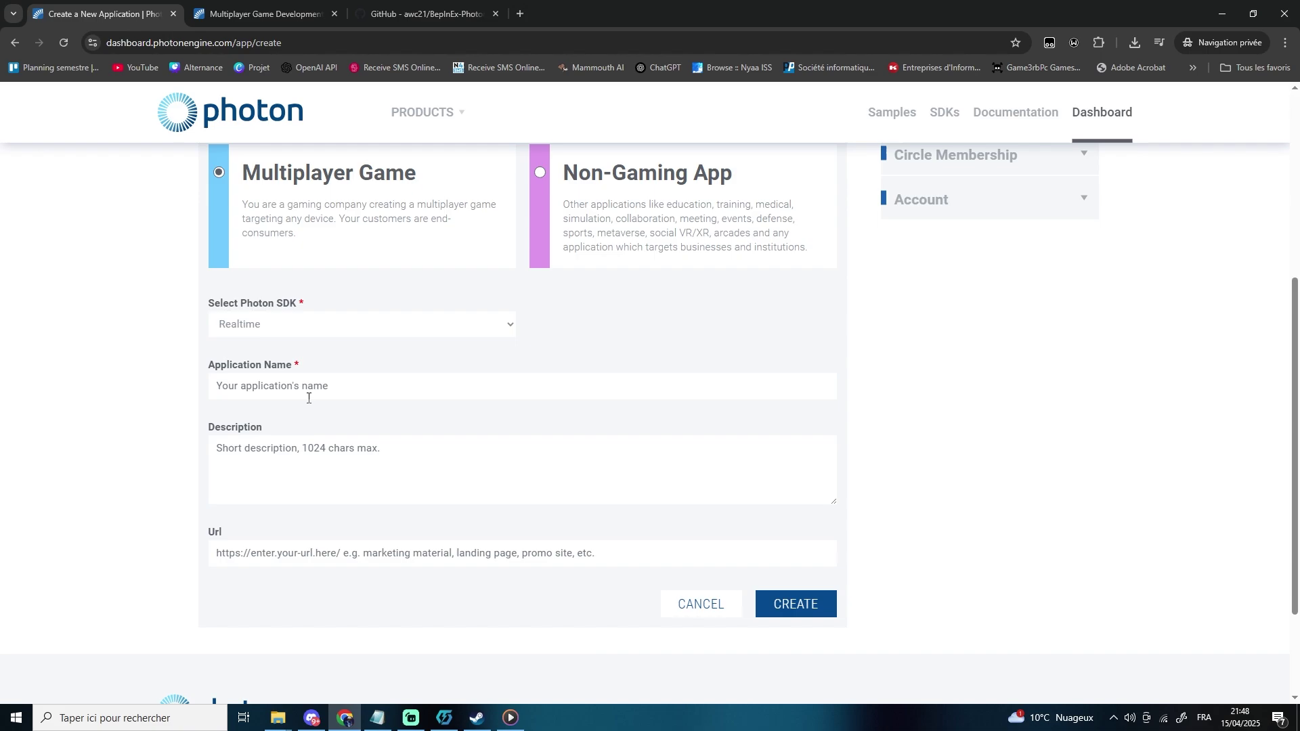
click(291, 396)
text(R.E.P.O Modded Online)
click(799, 602)
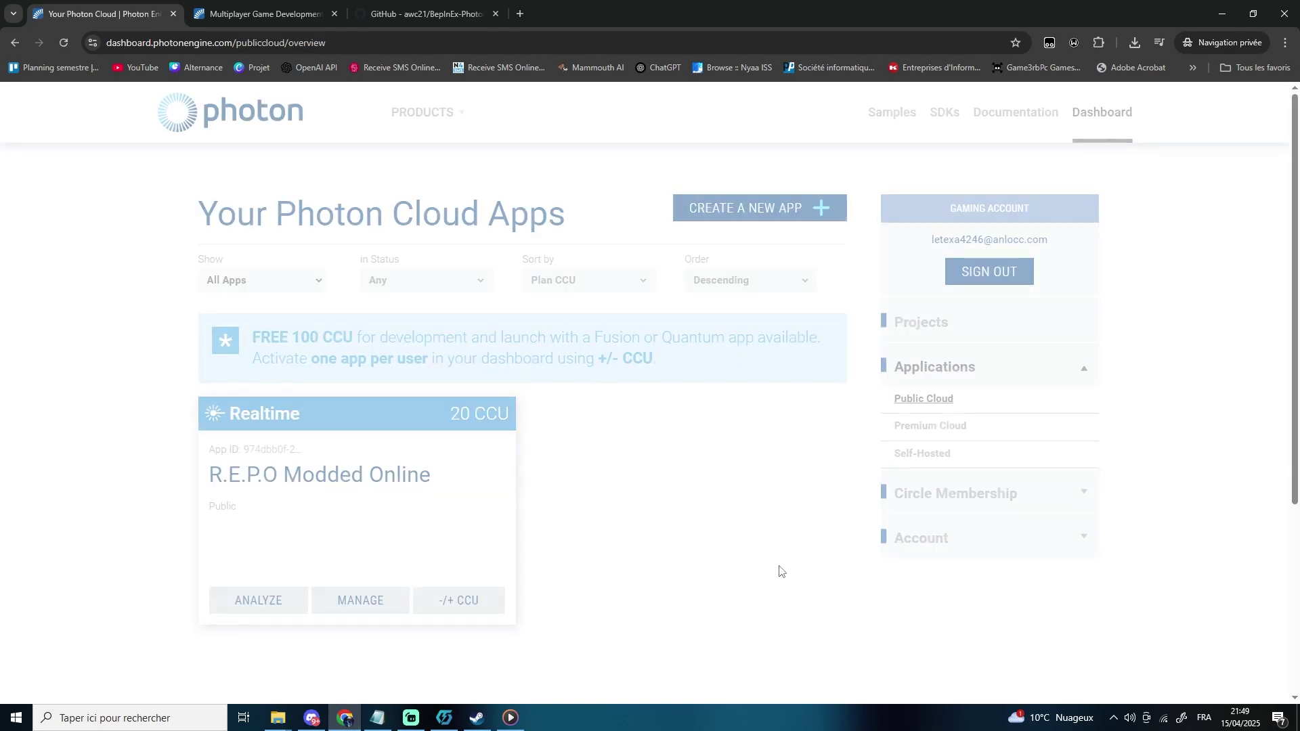
- Expand and select the full App ID on the R.E.P.O Modded Online app card
mouse_move(438, 487)
mouse_down()
mouse_move(203, 485)
mouse_move(425, 482)
mouse_up()
click(272, 449)
key(ctrl+c)
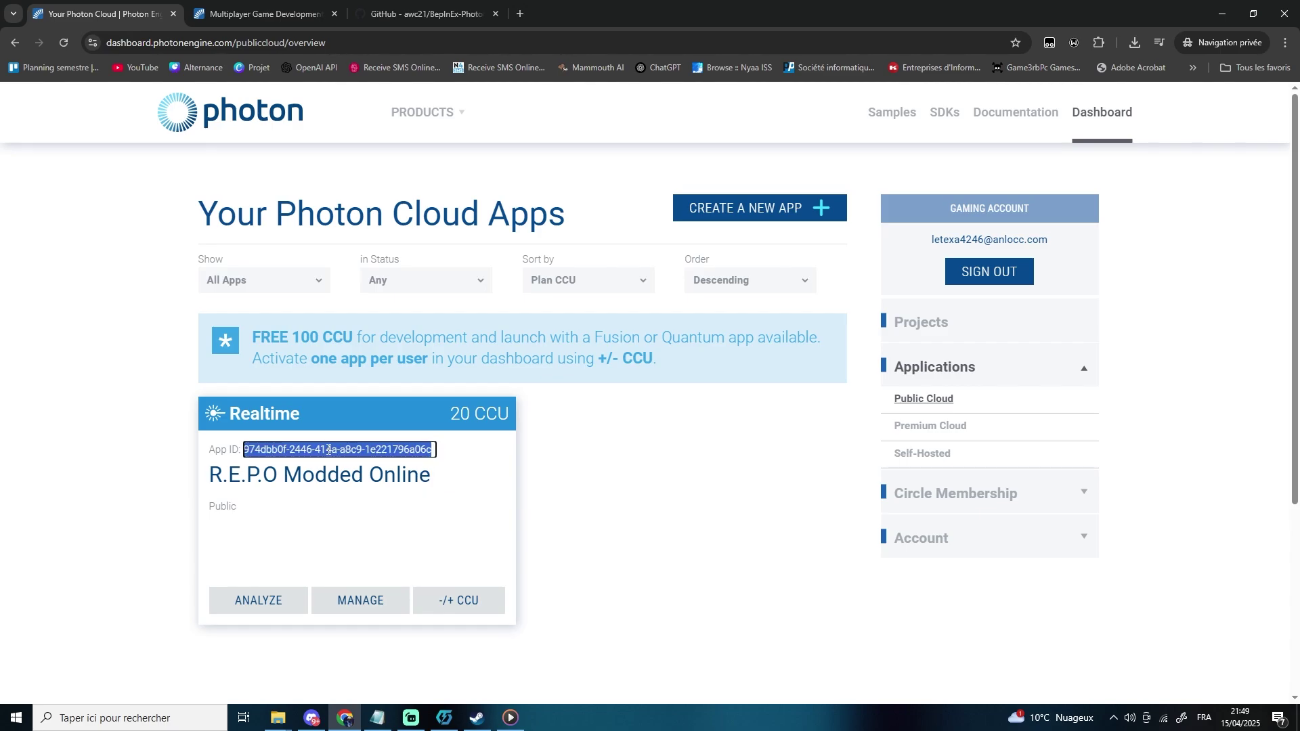
click(278, 717)
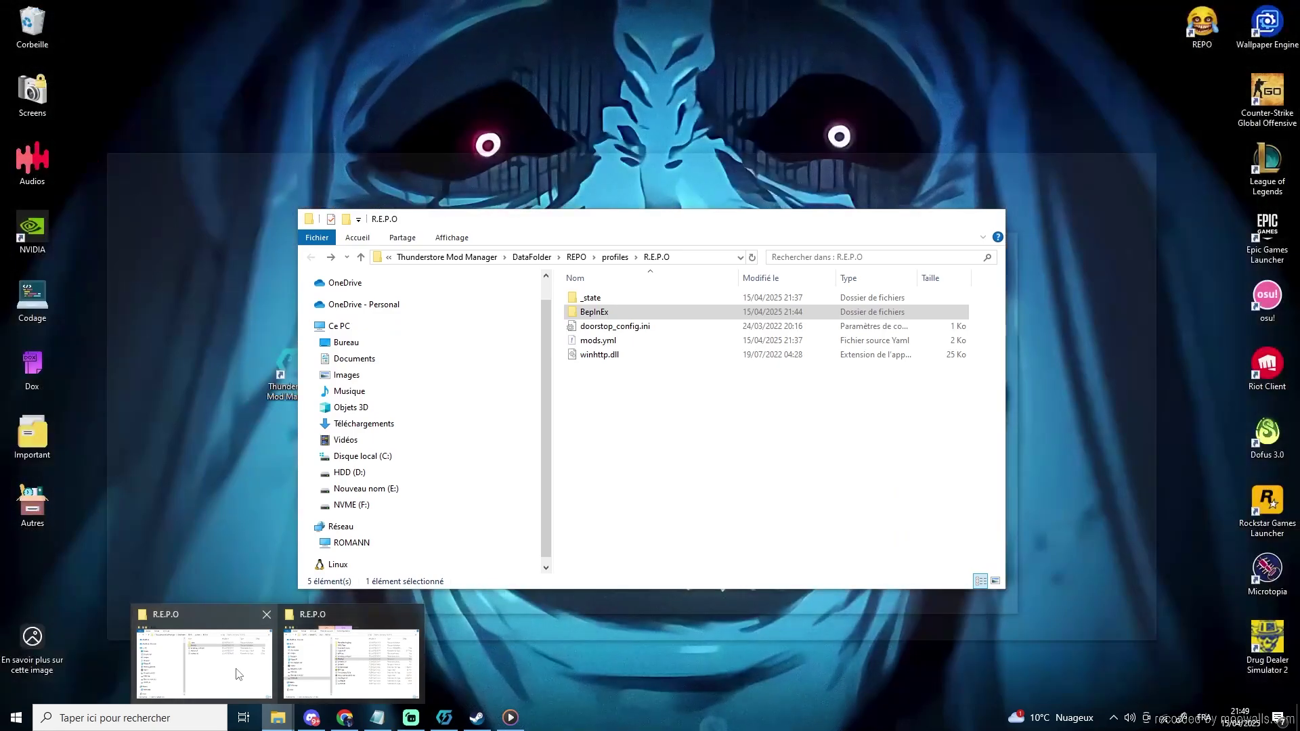
- Open photon-redirect.cfg from the profile's BepInEx\config folder in Notepad++
click(237, 674)
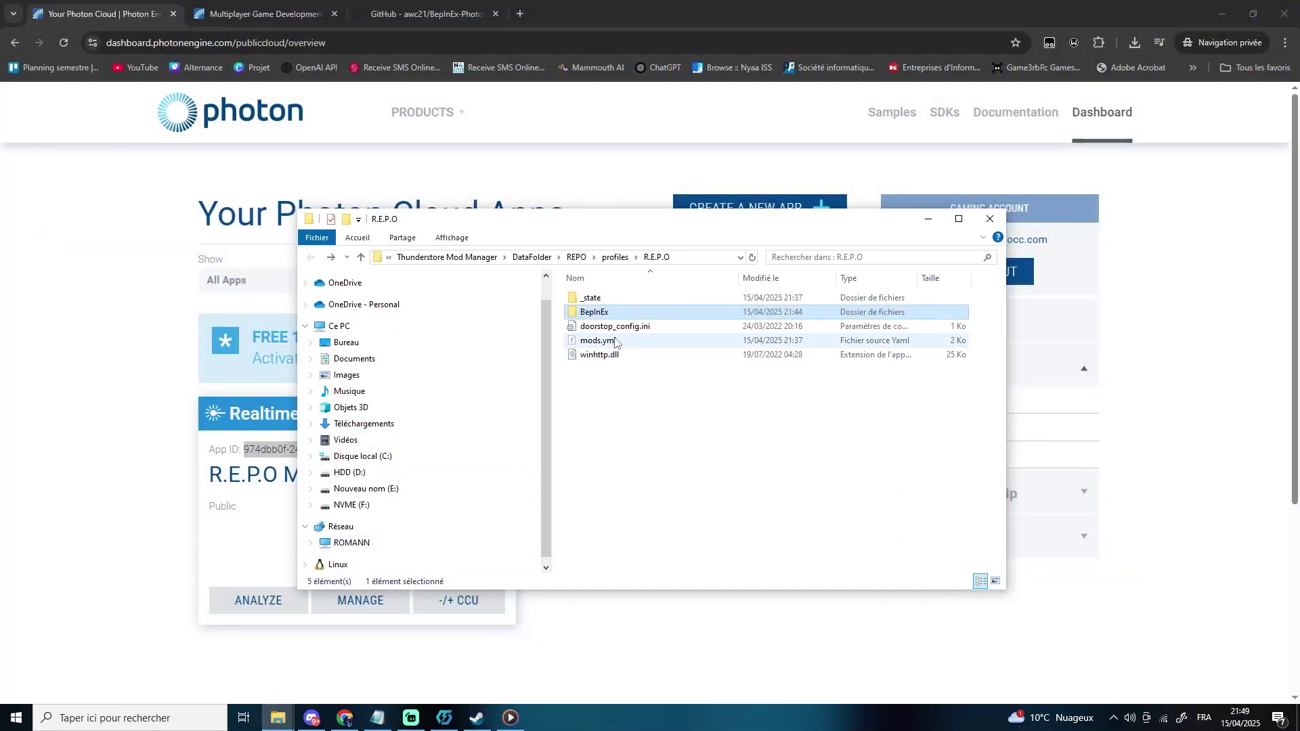
double_click(607, 314)
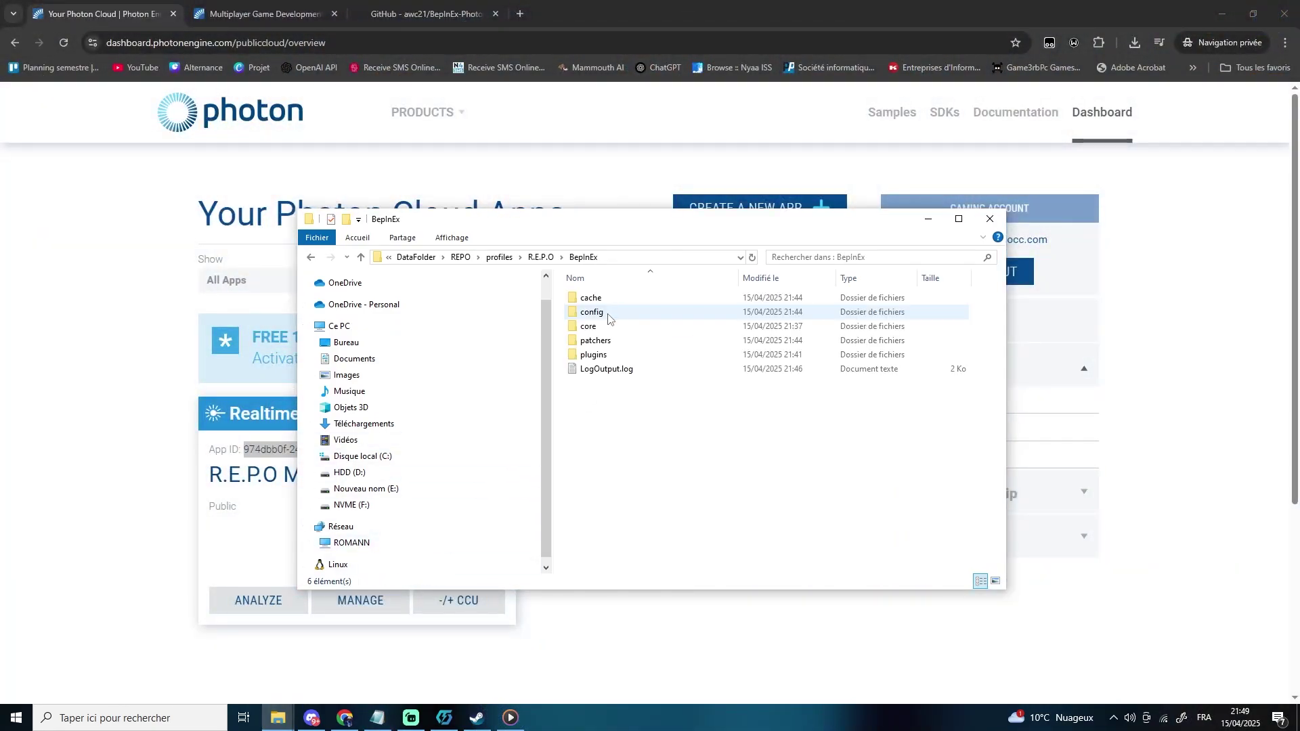
double_click(608, 315)
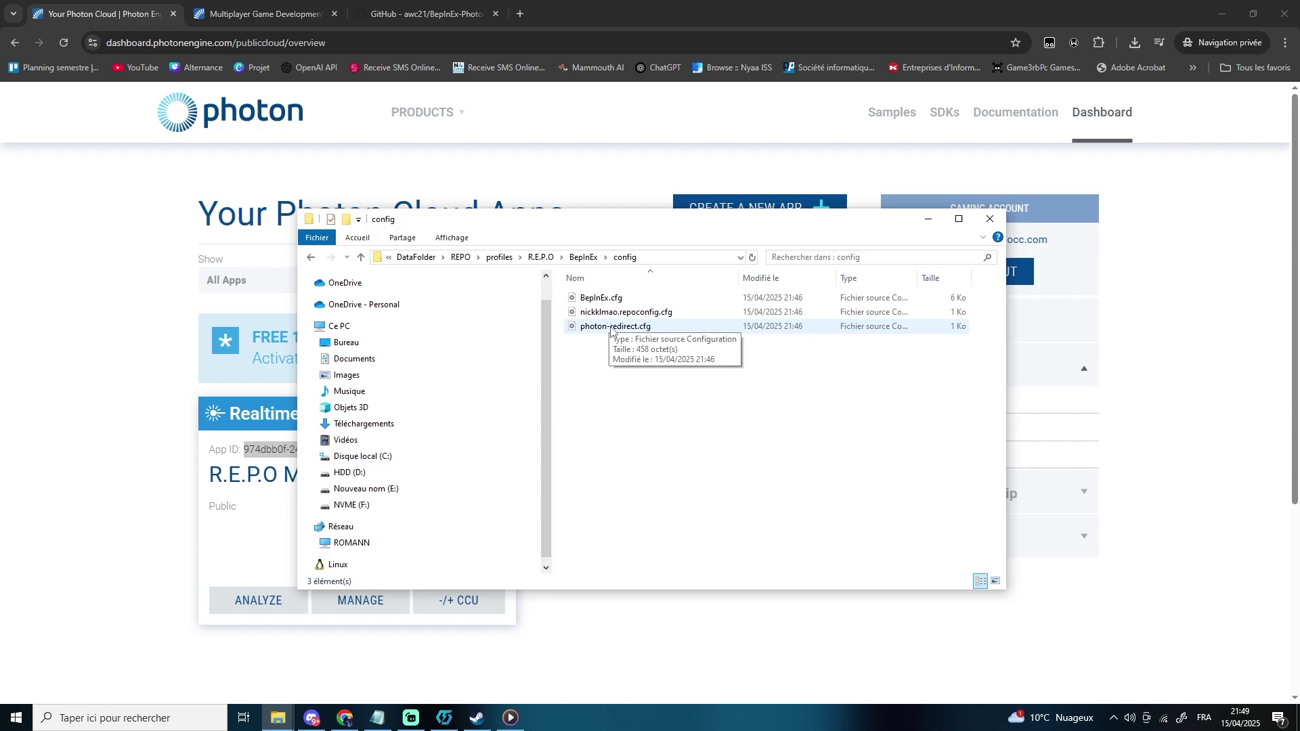
click(590, 328)
right_click(618, 333)
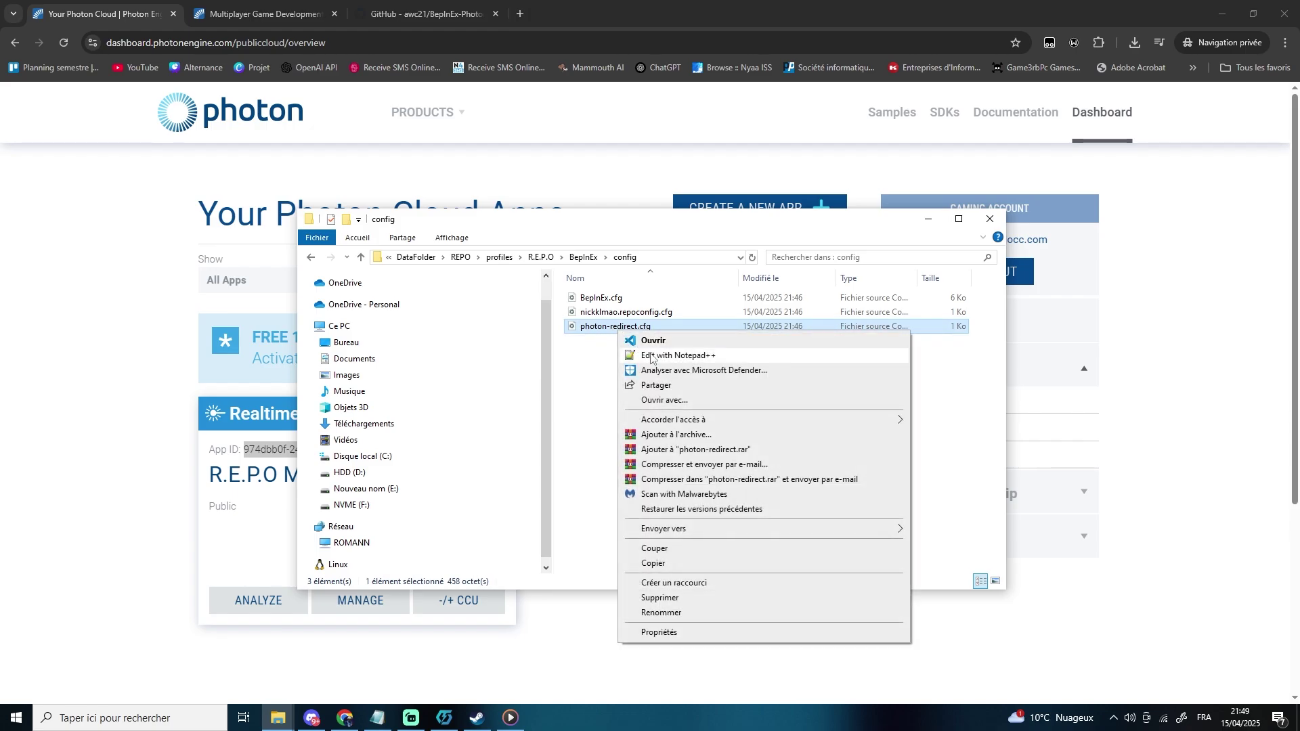
click(646, 352)
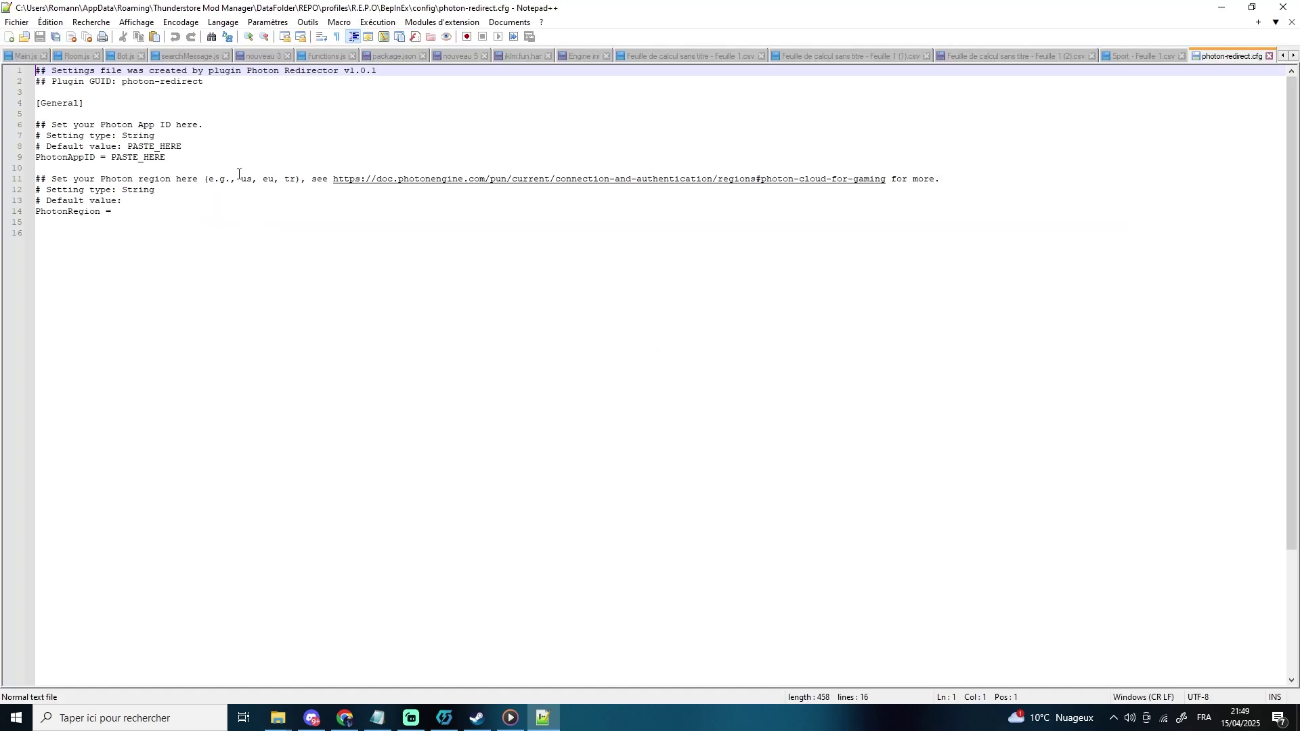
- Replace PASTE_HERE in PhotonAppID with the copied App ID, save, and close Notepad++
drag(168, 158, 35, 159)
double_click(144, 160)
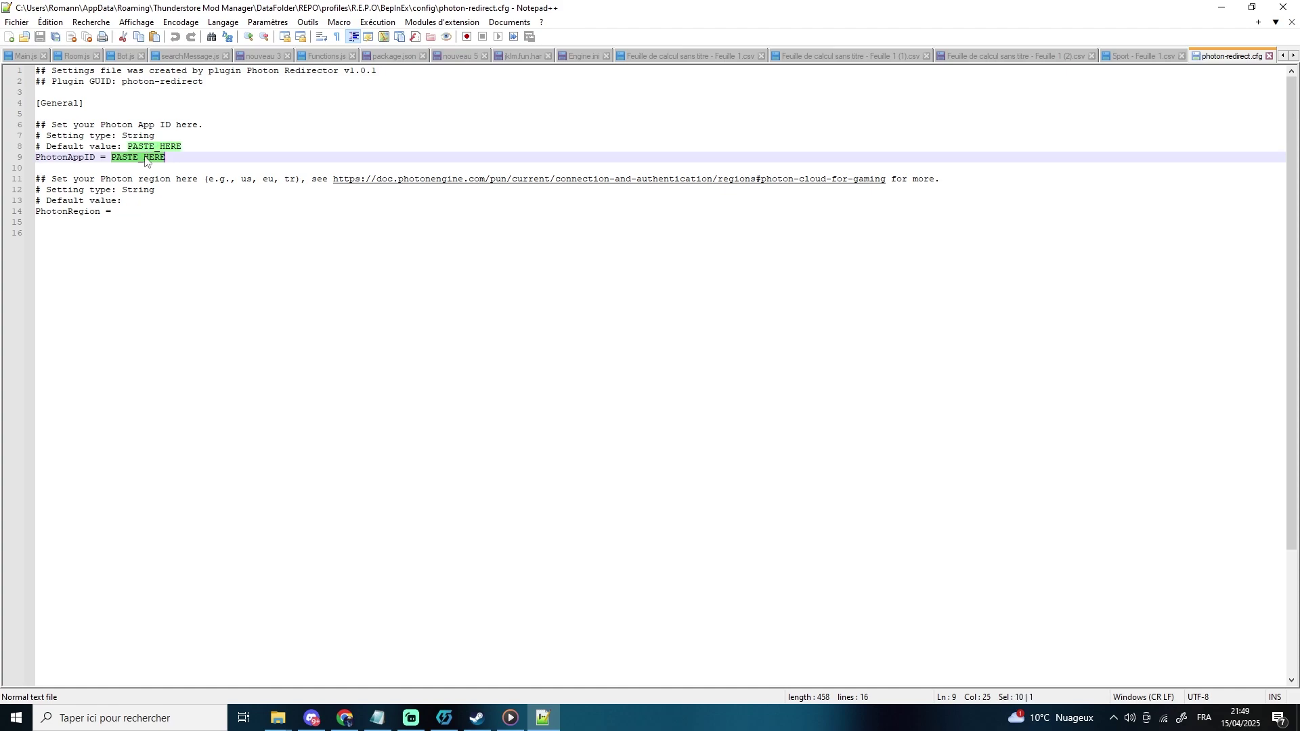
key(ctrl+v)
drag(307, 158, 110, 158)
click(312, 254)
key(ctrl+s)
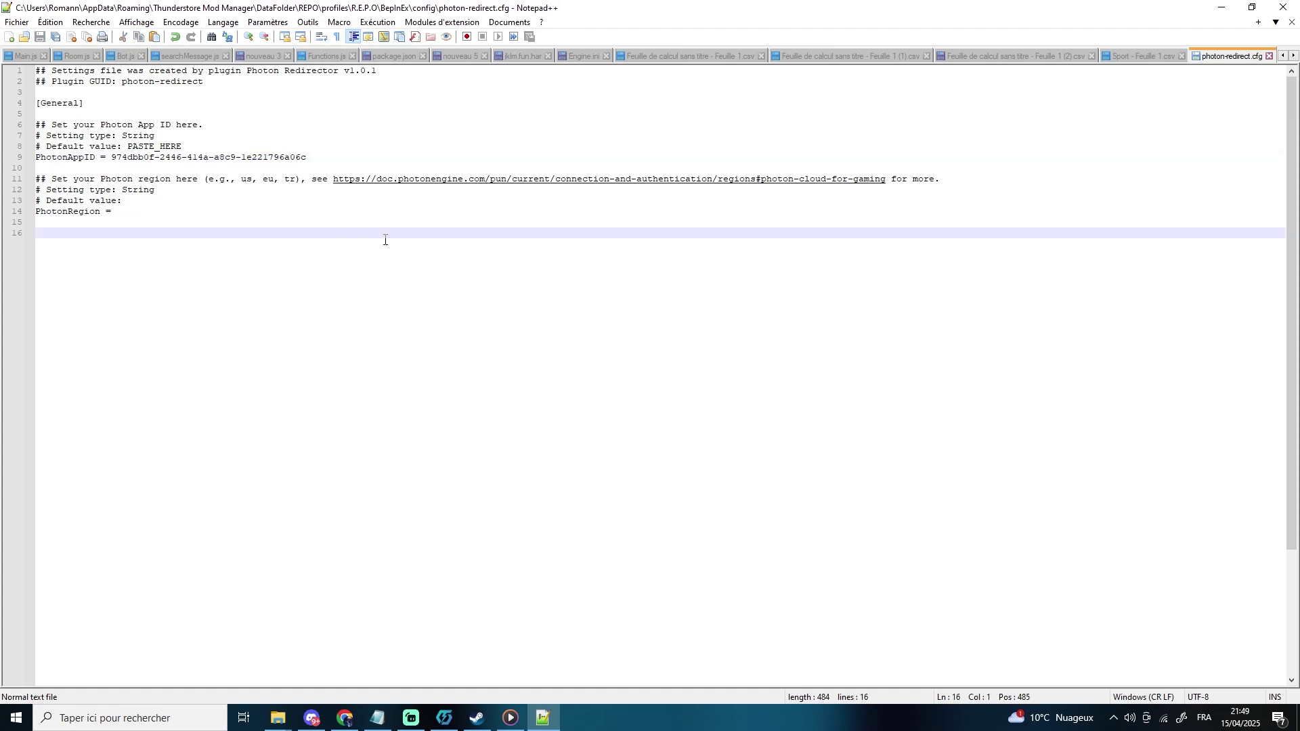
click(1283, 7)
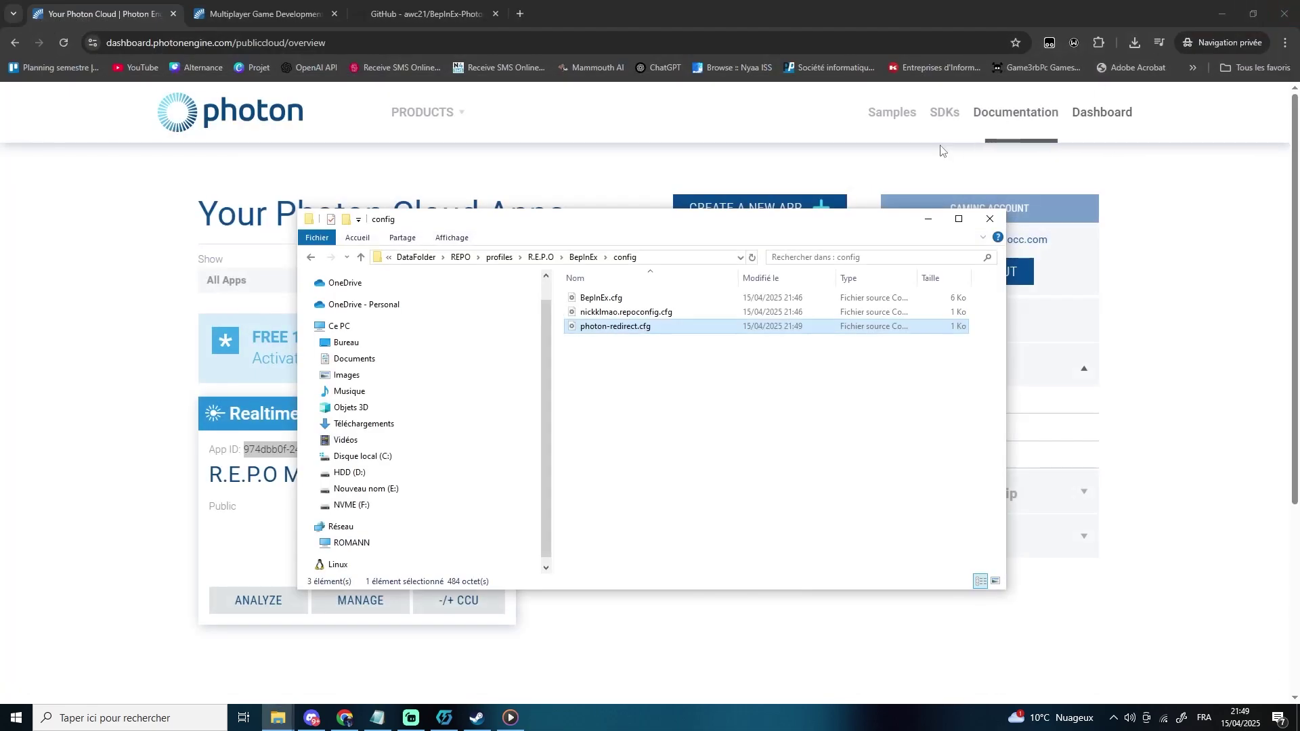
- Select the five-line dlllist code block in the BepInEx PhotonRedir GitHub README
click(311, 257)
click(157, 222)
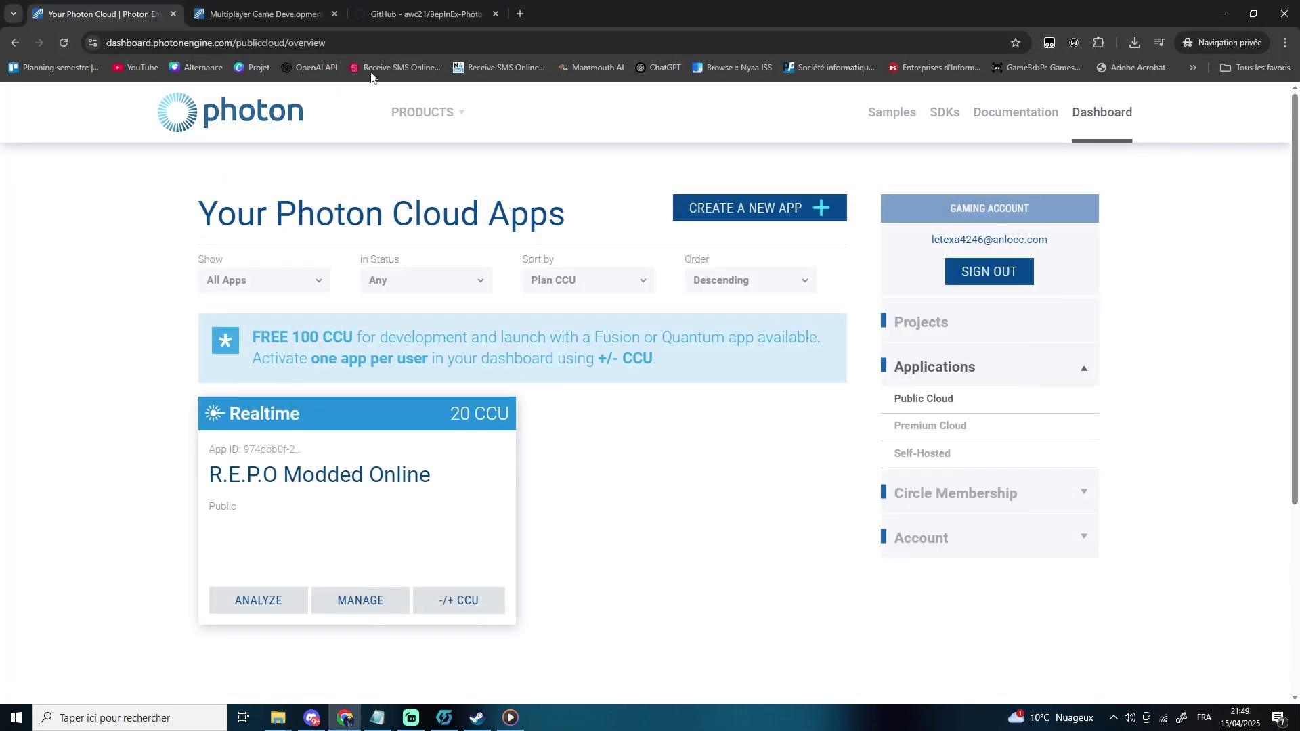
click(413, 13)
scroll(413, 392, down, 20)
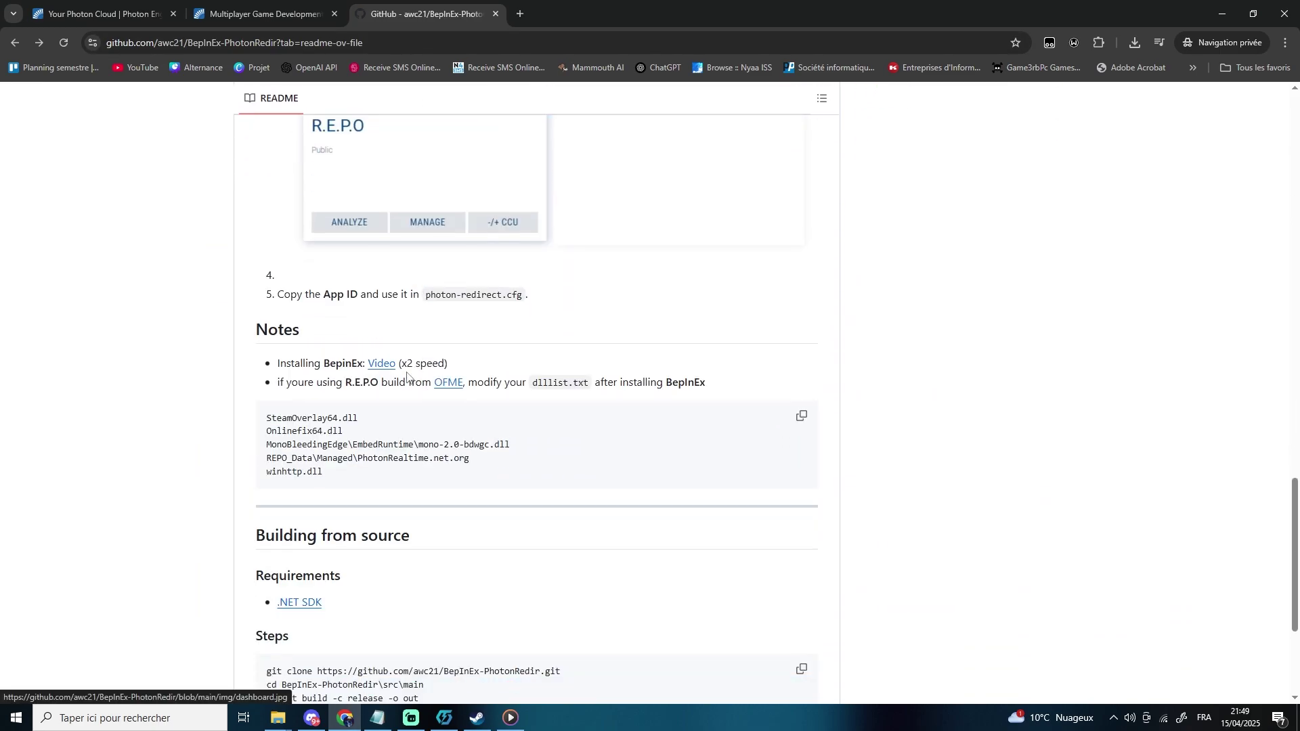
scroll(353, 320, down, 1)
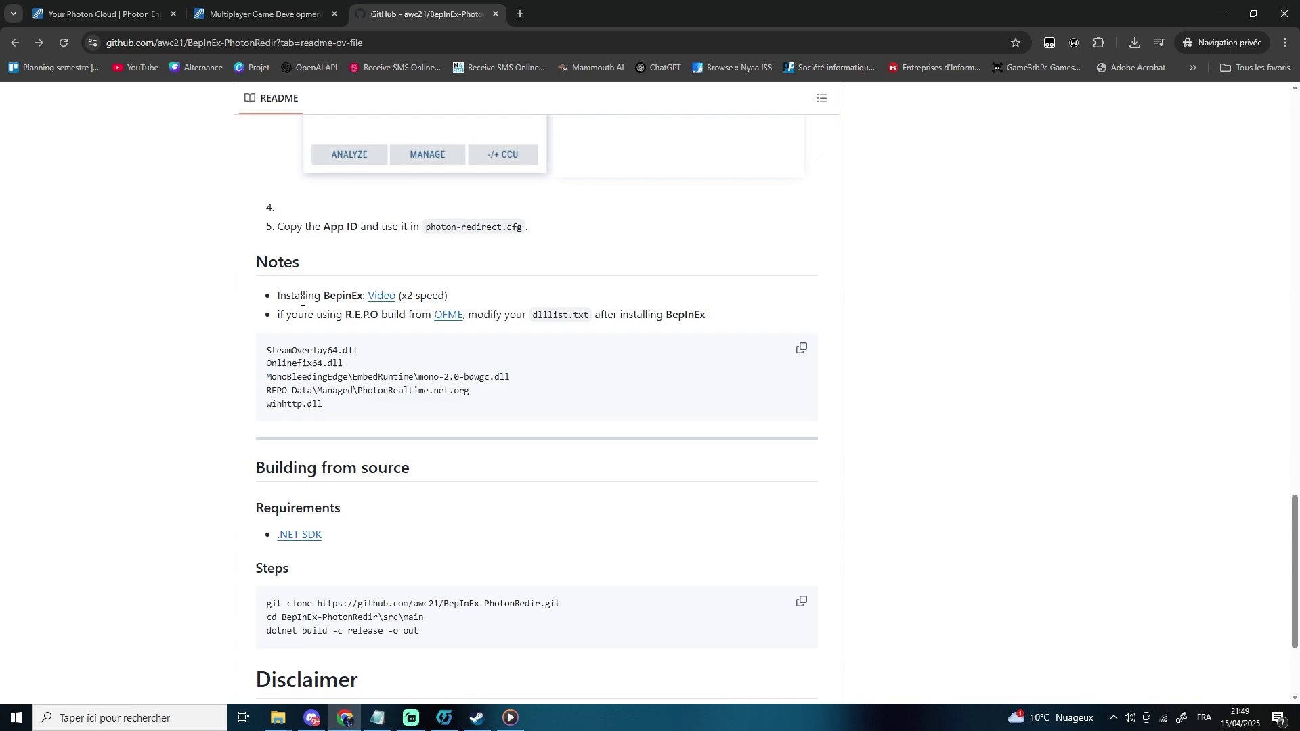
drag(278, 316, 651, 362)
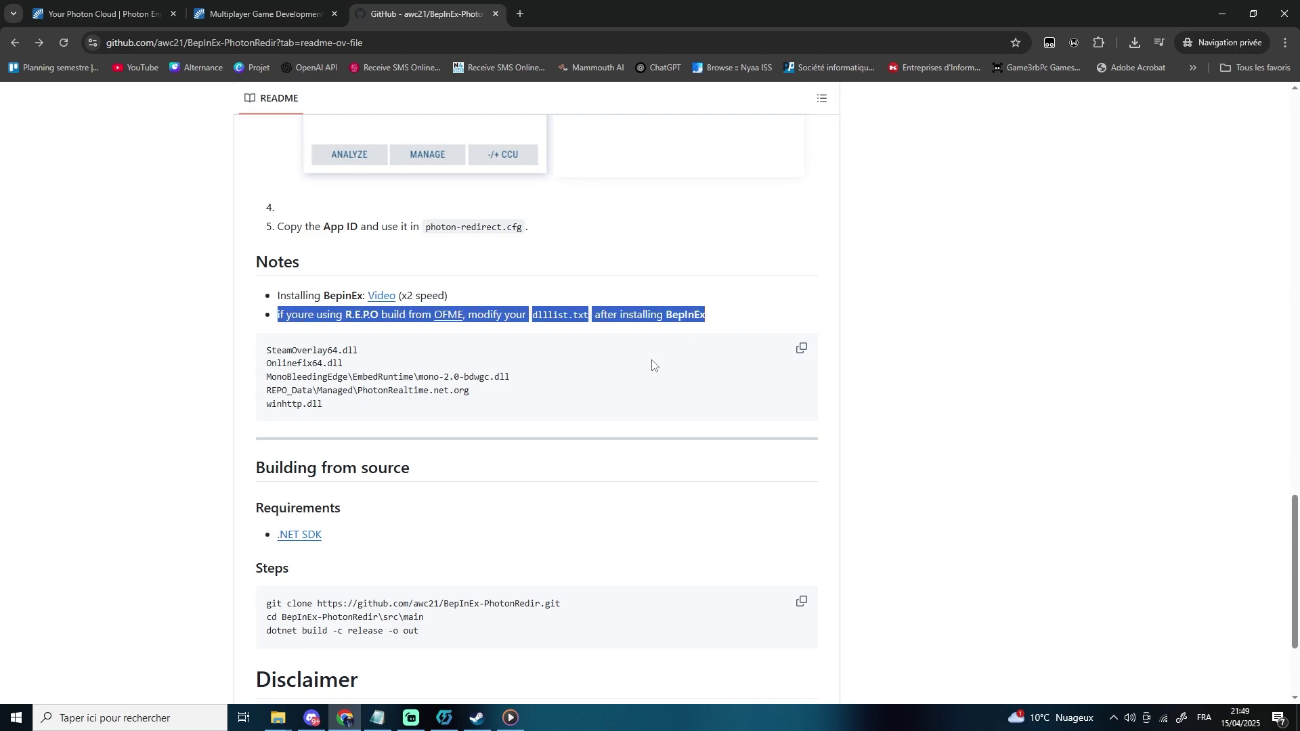
click(586, 369)
drag(333, 409, 262, 354)
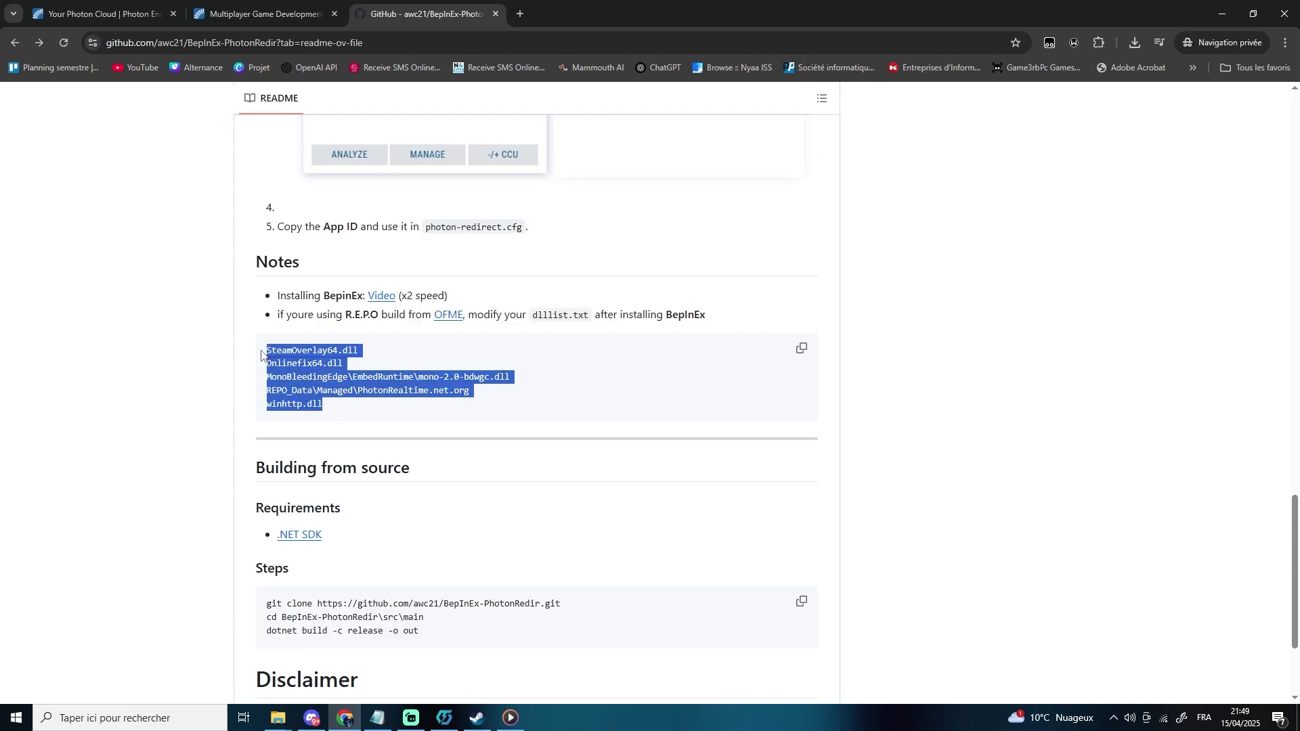
- Replace the game folder's dlllist.txt contents with the README's DLL list and close it
mouse_move(278, 717)
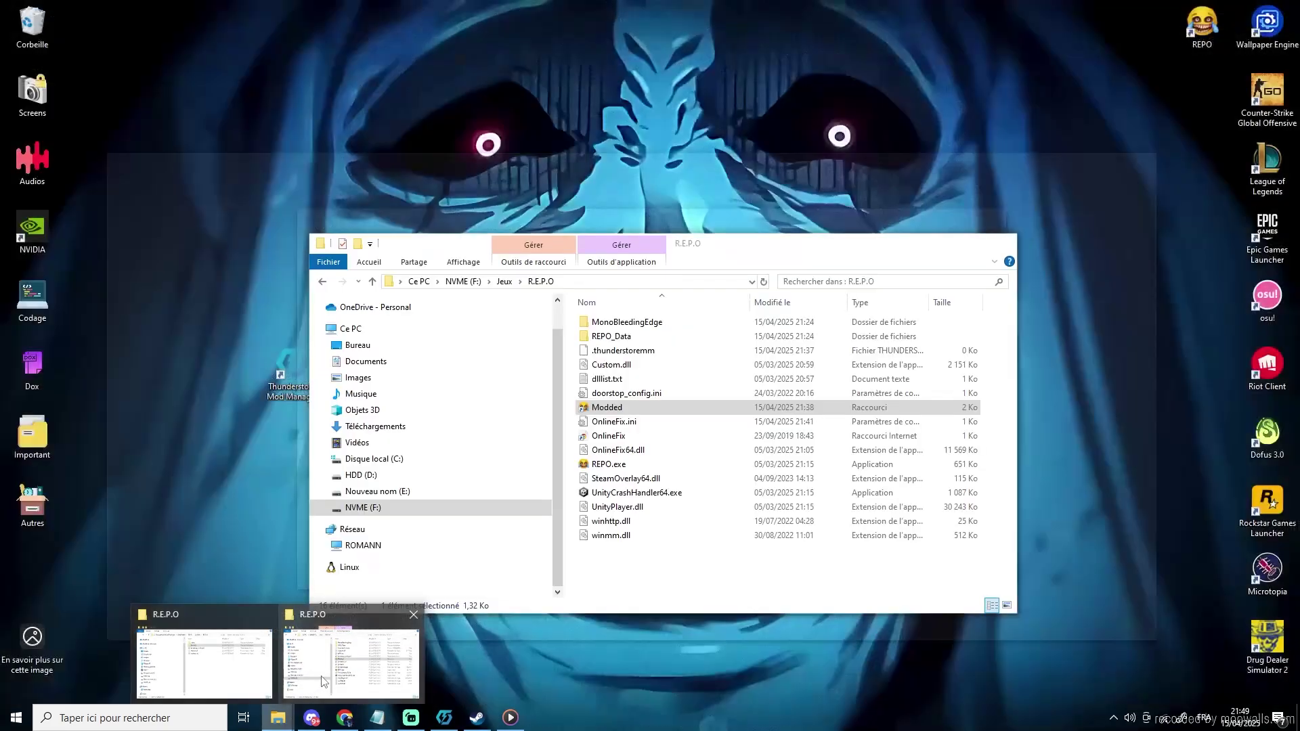
click(323, 680)
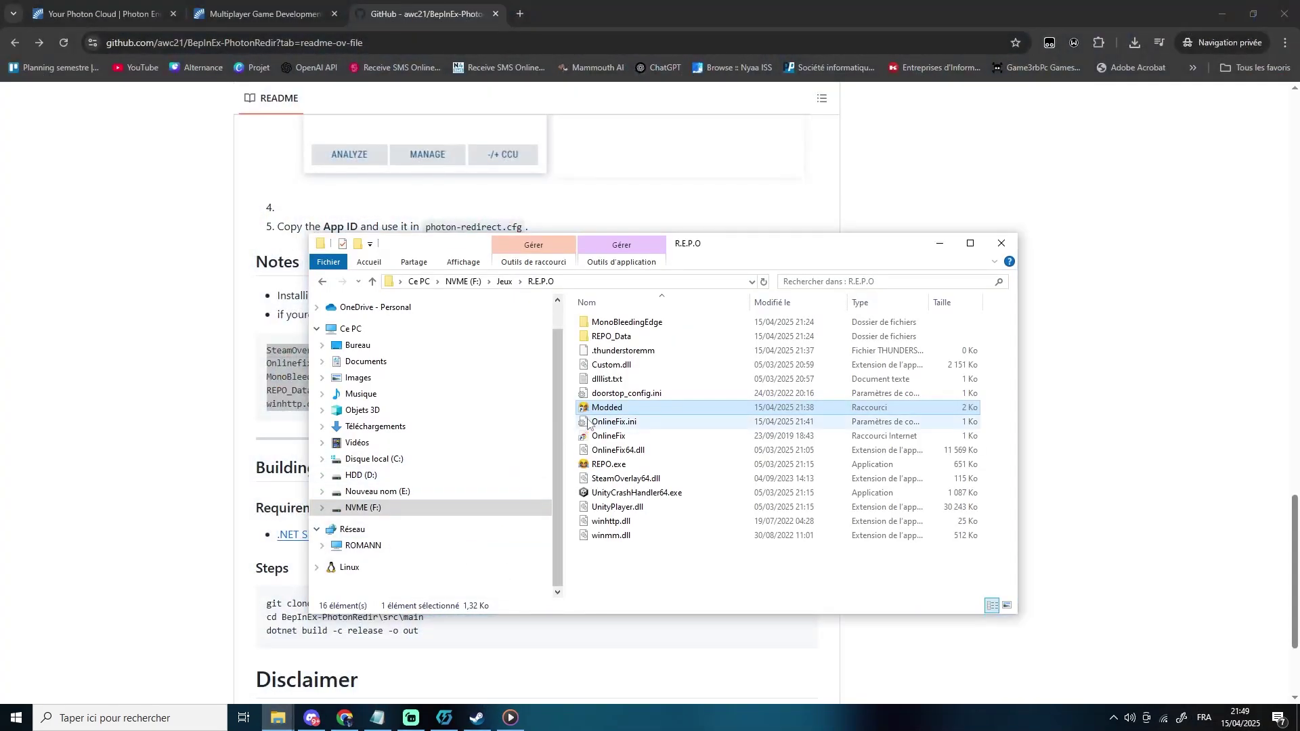
double_click(613, 380)
key(ctrl+a)
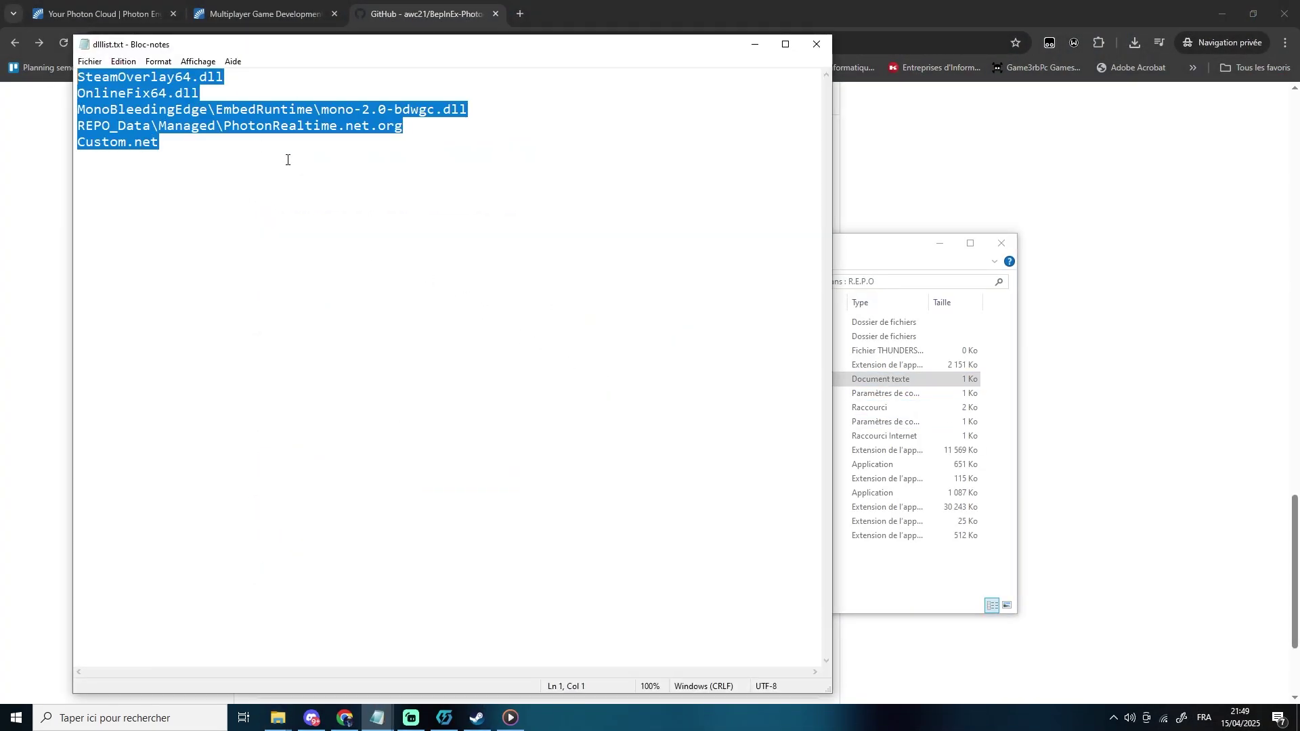
key(ctrl+v)
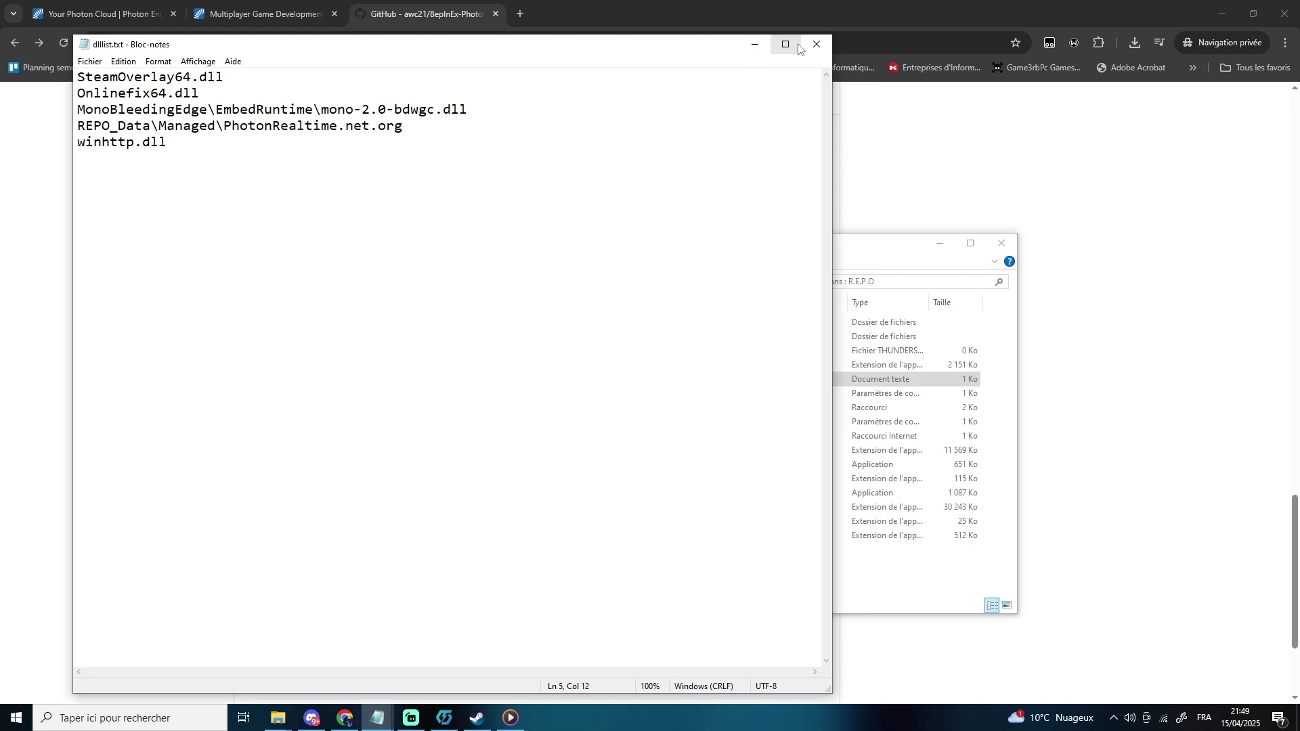
click(817, 44)
- Minimize the browser and Thunderstore windows, then launch R.E.P.O via the Modded shortcut
click(1220, 15)
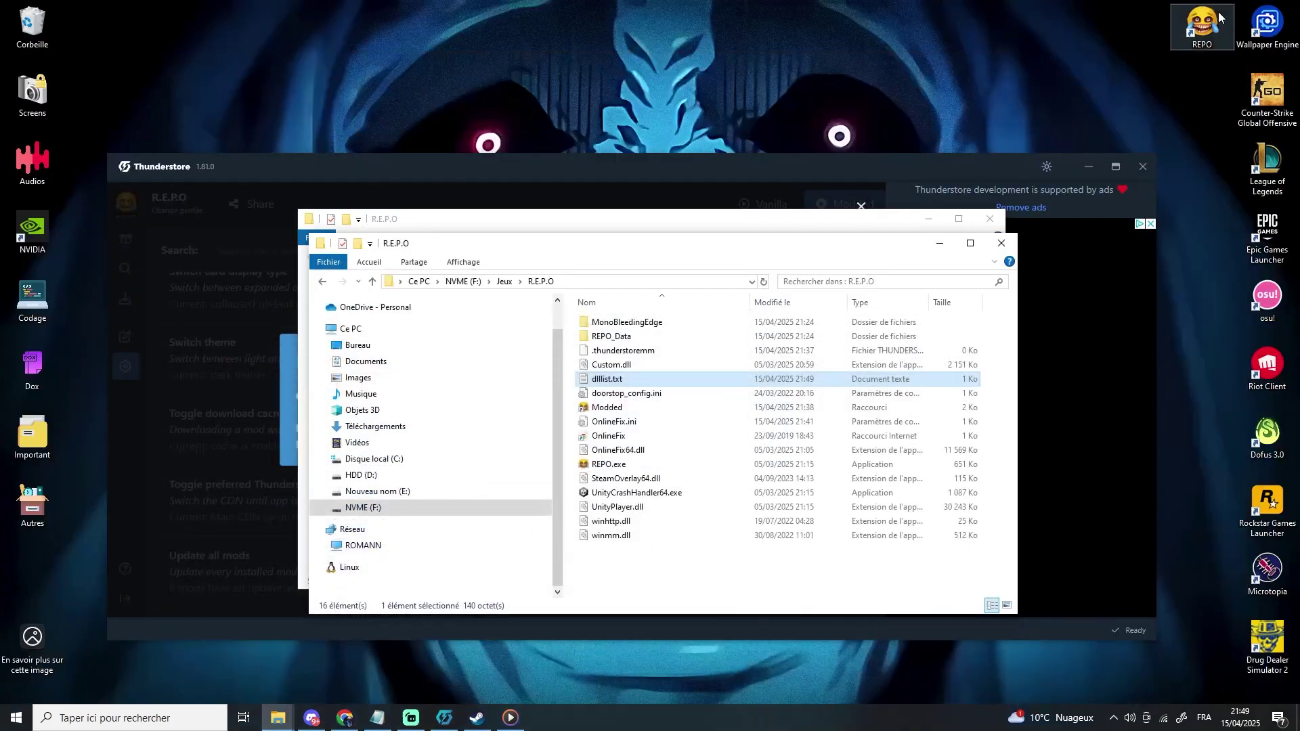
click(1089, 168)
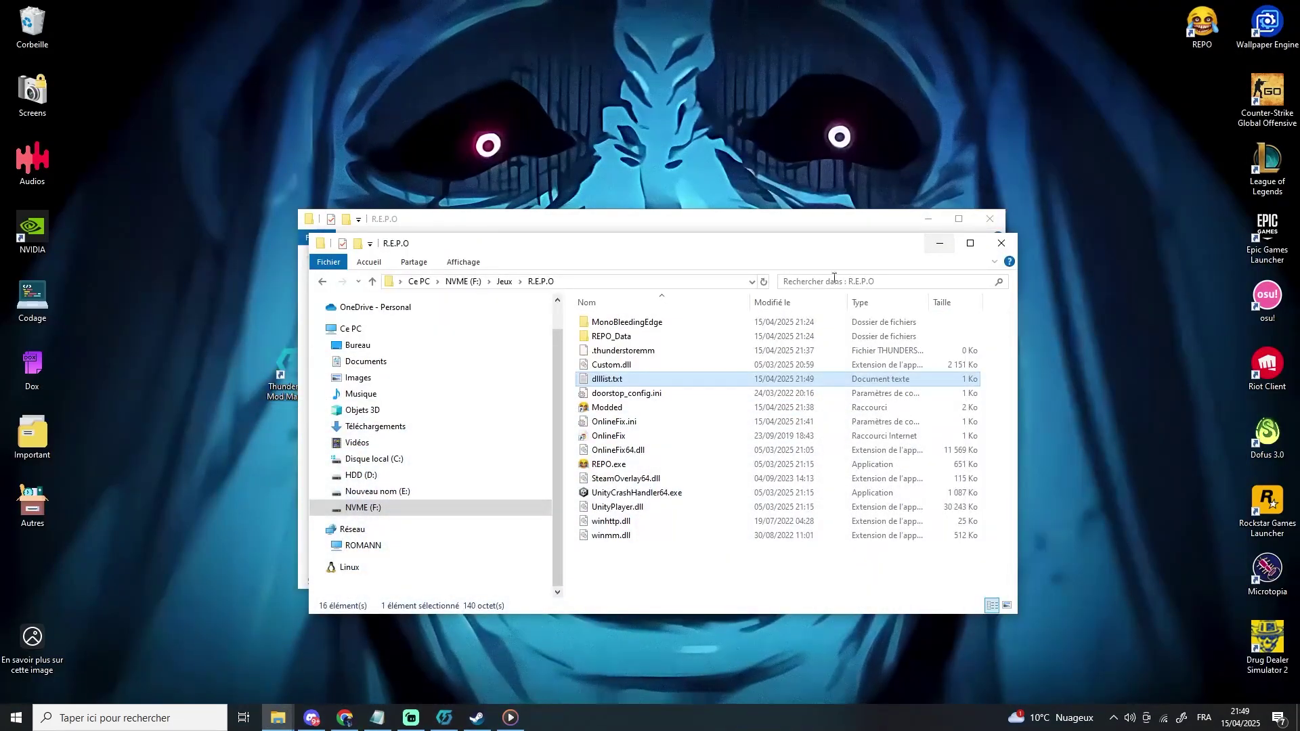
click(941, 220)
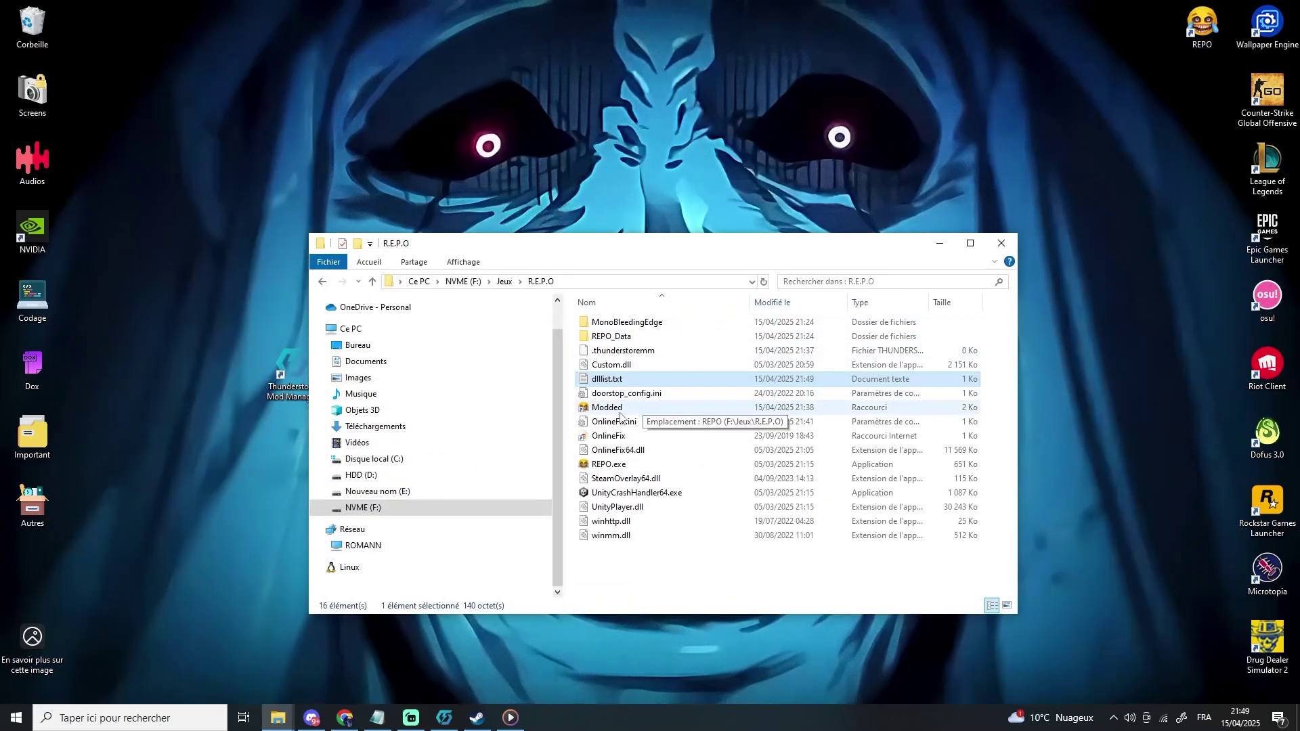
click(613, 408)
double_click(613, 409)
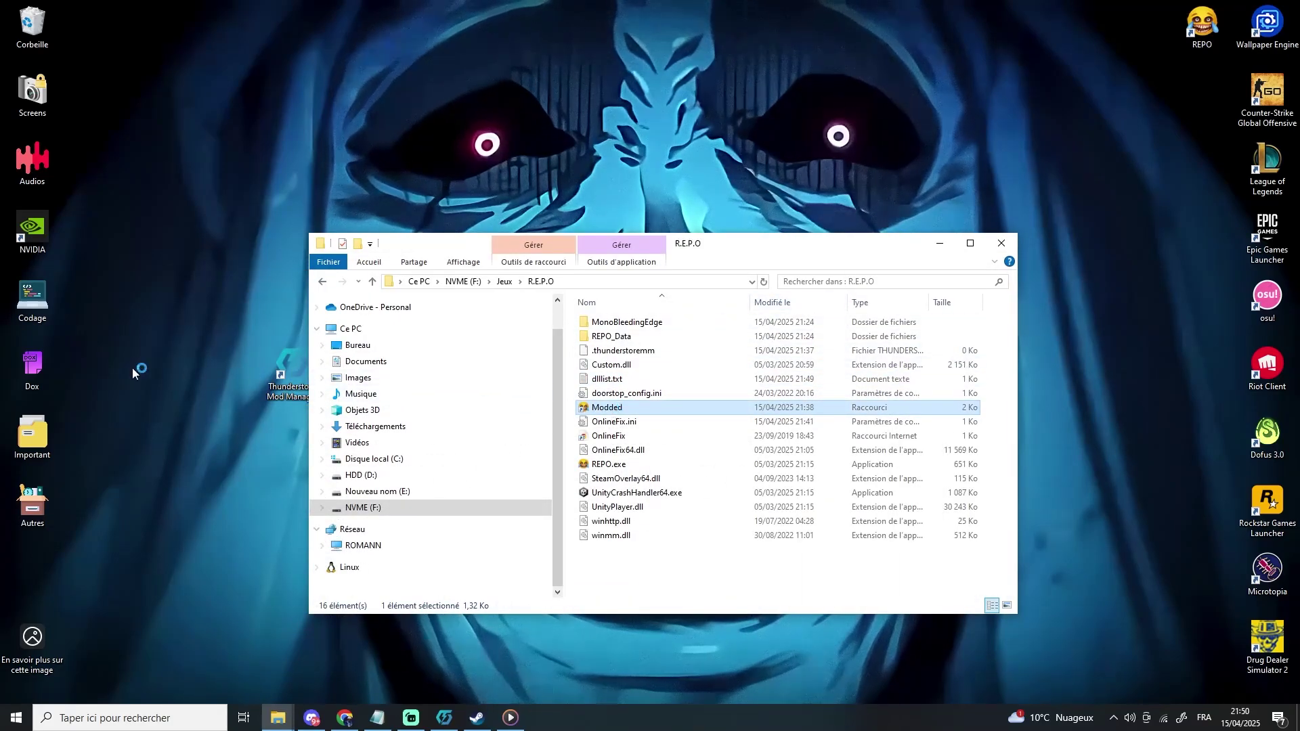